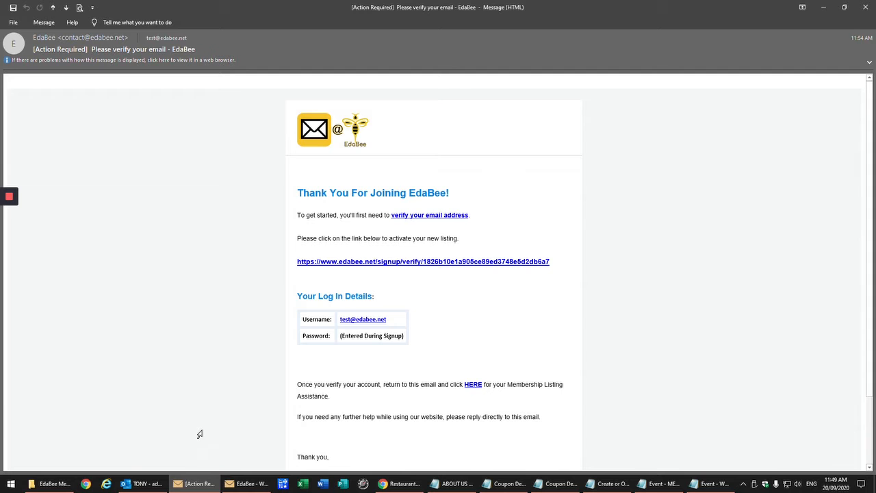
Bring up the Log In details in the EdaBee welcome email, after checking the verify-your-email message
{"action": "left_click", "coordinate": [233, 483]}
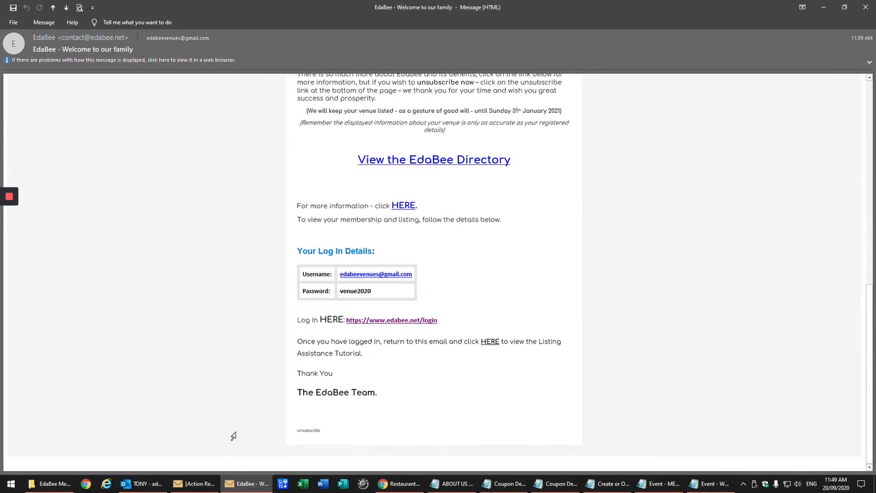
{"action": "scroll", "coordinate": [231, 436], "scroll_direction": "up", "scroll_amount": 6}
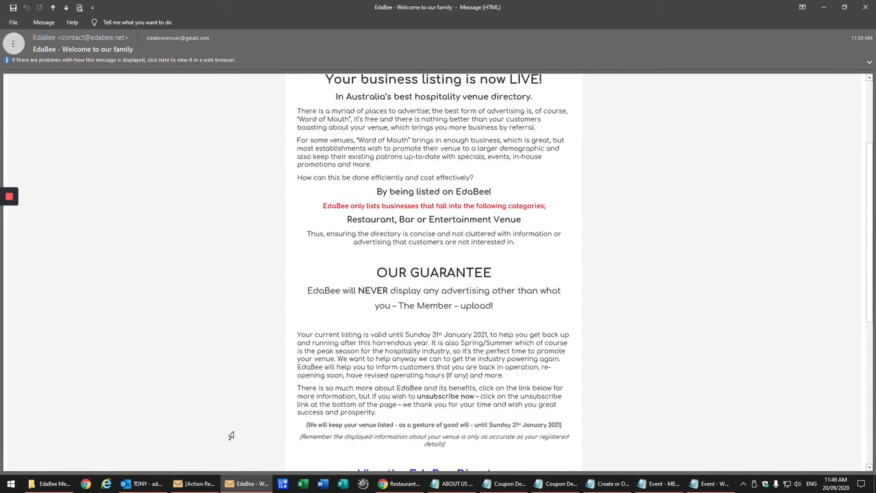
{"action": "scroll", "coordinate": [231, 435], "scroll_direction": "down", "scroll_amount": 8}
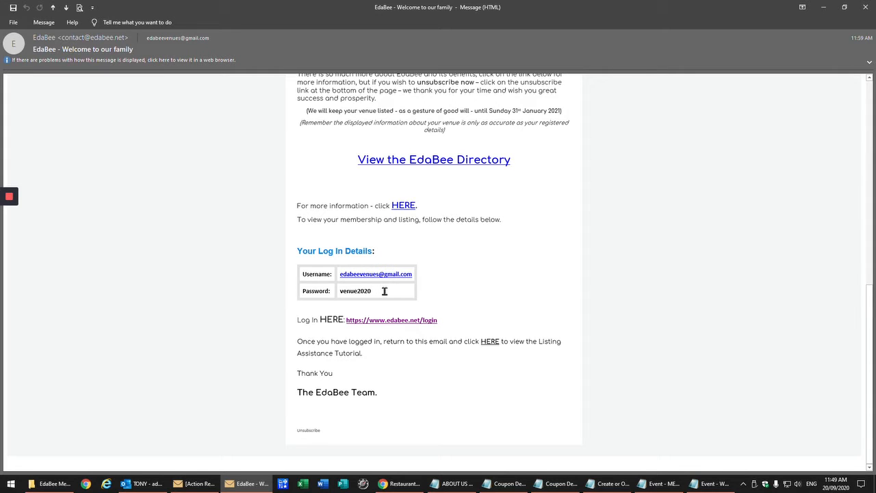
{"action": "left_click", "coordinate": [198, 484]}
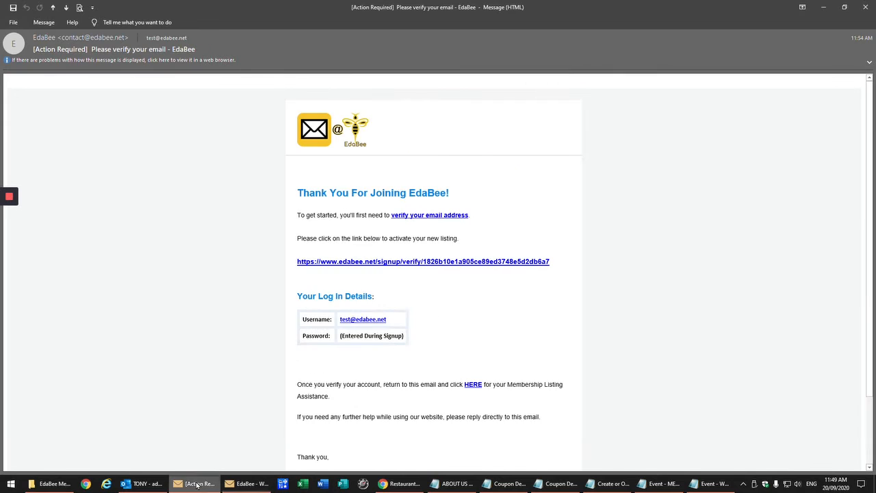
{"action": "scroll", "coordinate": [199, 413], "scroll_direction": "down", "scroll_amount": 2}
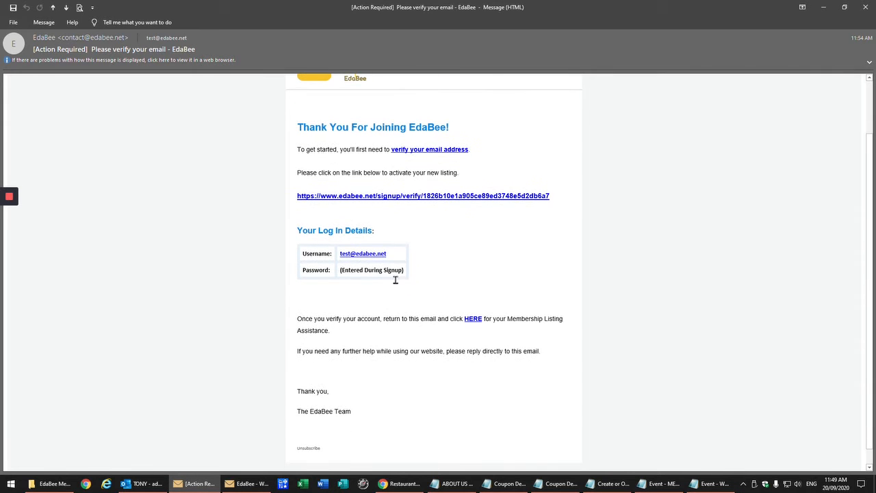
{"action": "left_click", "coordinate": [255, 484]}
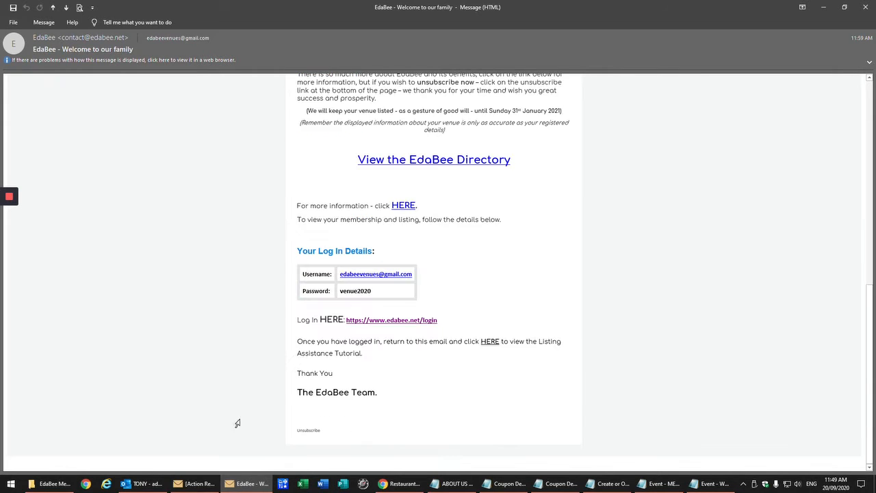
Sign in to EdaBee with the member email and password from the email's login link
{"action": "left_click", "coordinate": [375, 320]}
{"action": "mouse_move", "coordinate": [9, 259]}
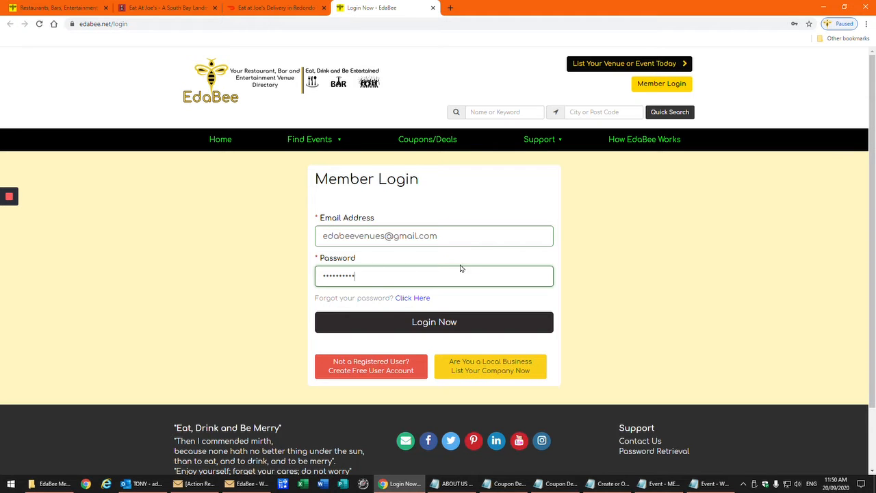
{"action": "left_click", "coordinate": [440, 327]}
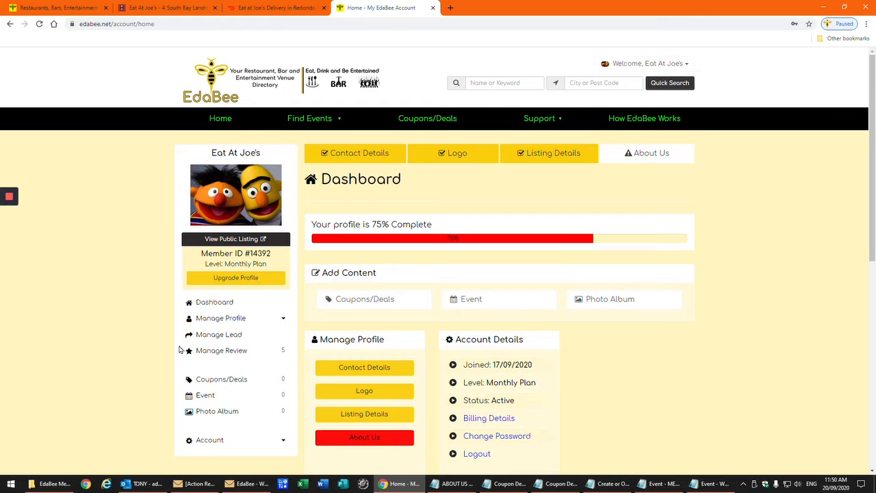
Open Contact Details under Manage Profile and review the Eat At Joe's contact form
{"action": "left_click", "coordinate": [365, 369]}
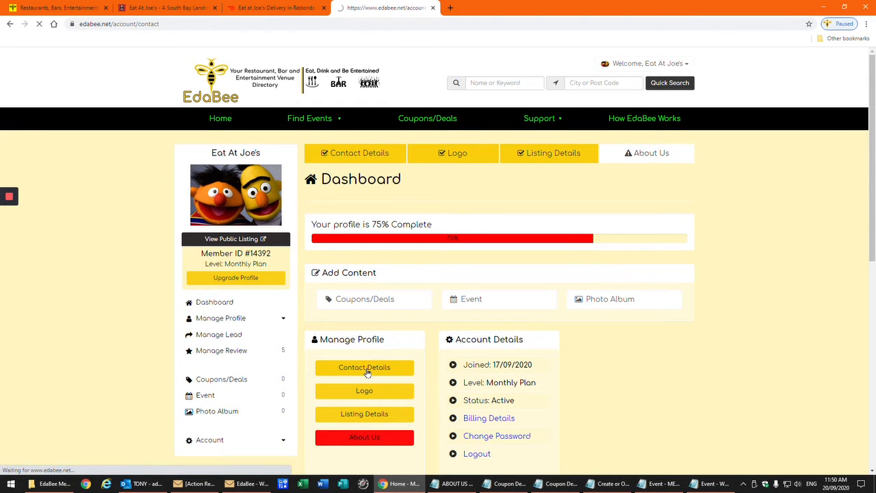
{"action": "scroll", "coordinate": [385, 329], "scroll_direction": "down", "scroll_amount": 8}
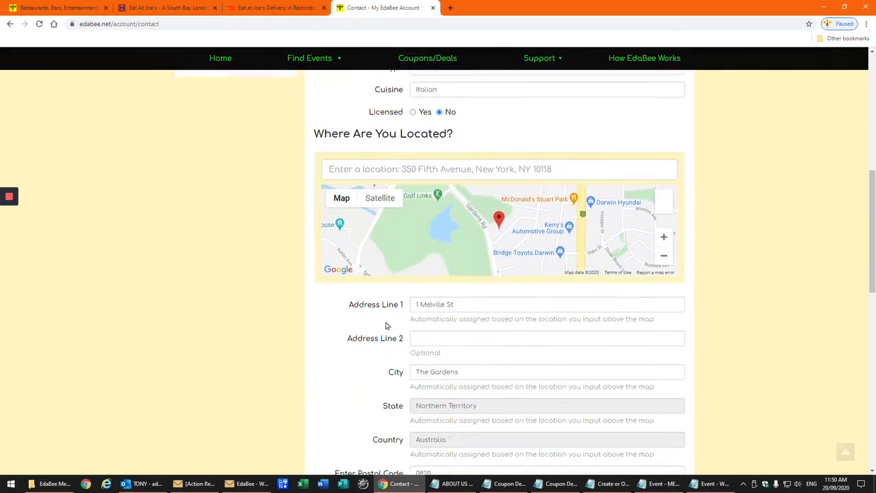
{"action": "scroll", "coordinate": [385, 329], "scroll_direction": "down", "scroll_amount": 8}
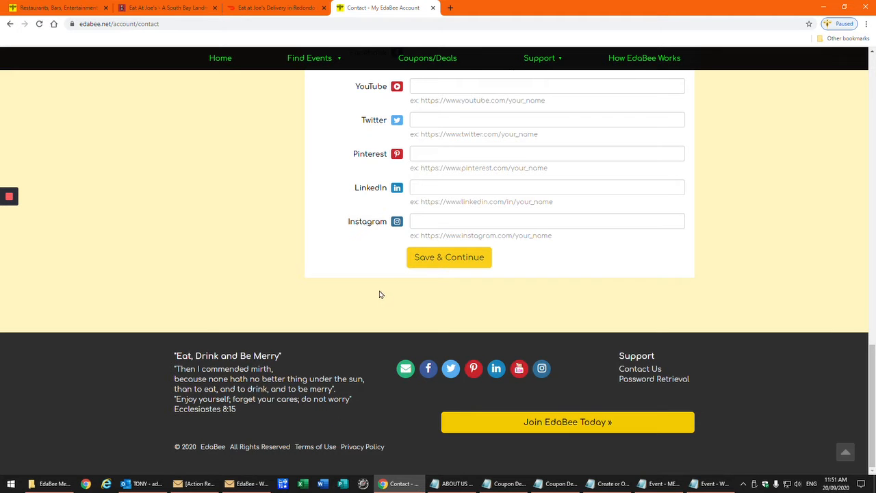
{"action": "scroll", "coordinate": [377, 293], "scroll_direction": "up", "scroll_amount": 1}
{"action": "scroll", "coordinate": [375, 294], "scroll_direction": "up", "scroll_amount": 8}
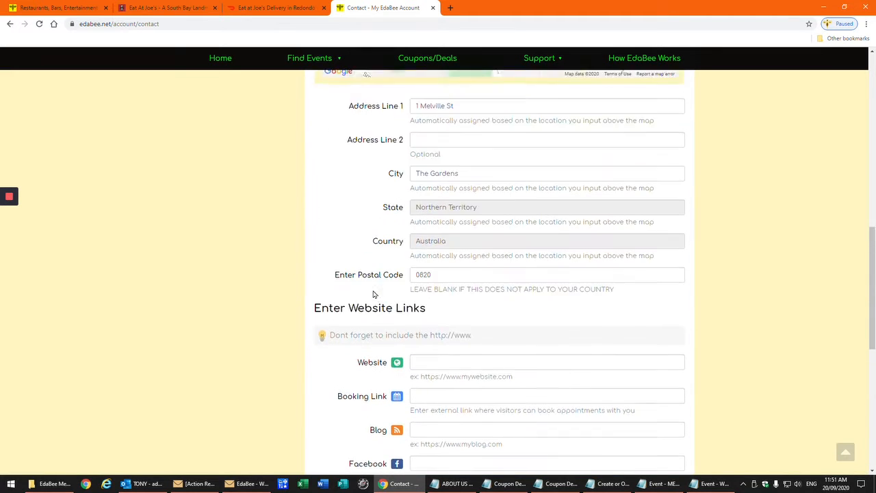
{"action": "scroll", "coordinate": [374, 295], "scroll_direction": "up", "scroll_amount": 7}
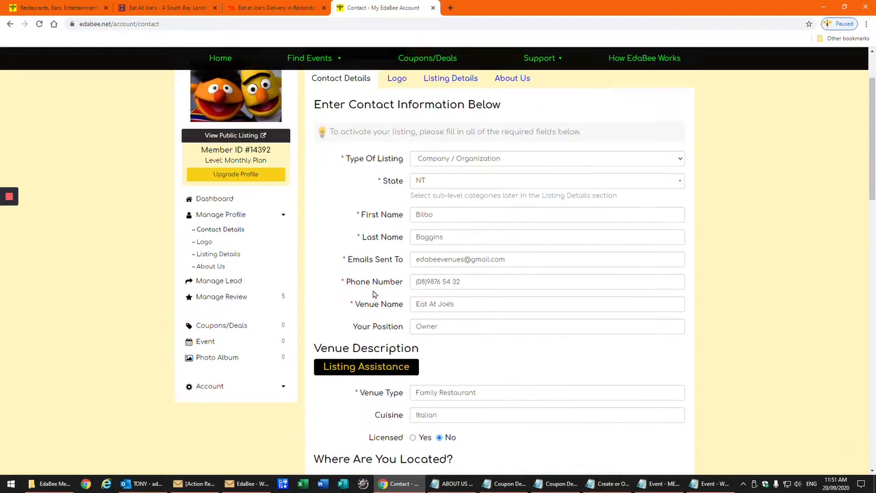
{"action": "scroll", "coordinate": [374, 295], "scroll_direction": "up", "scroll_amount": 1}
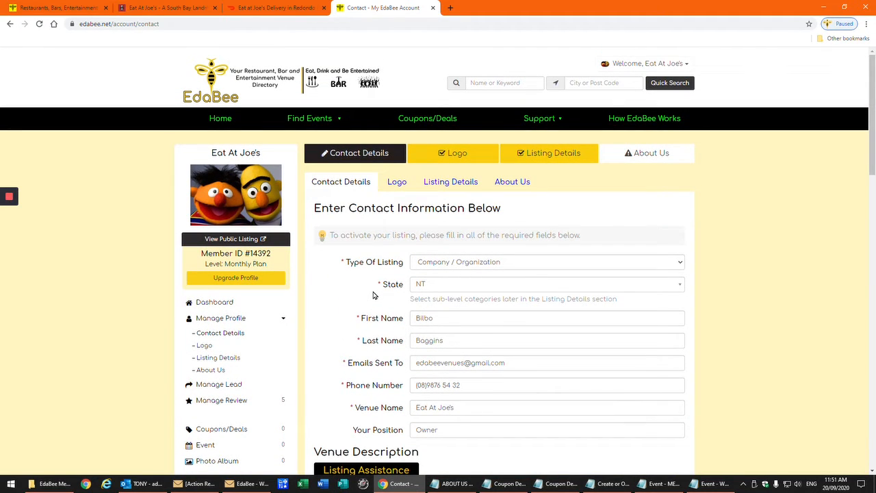
{"action": "scroll", "coordinate": [372, 294], "scroll_direction": "down", "scroll_amount": 2}
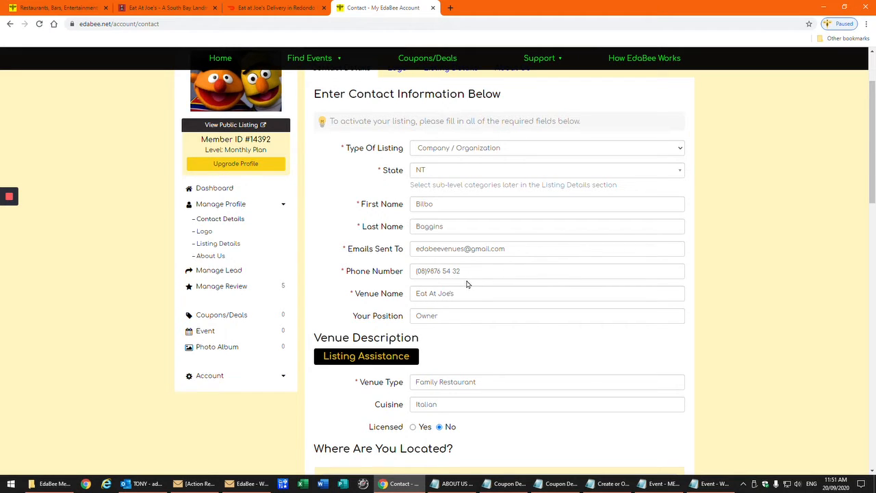
{"action": "scroll", "coordinate": [356, 283], "scroll_direction": "up", "scroll_amount": 3}
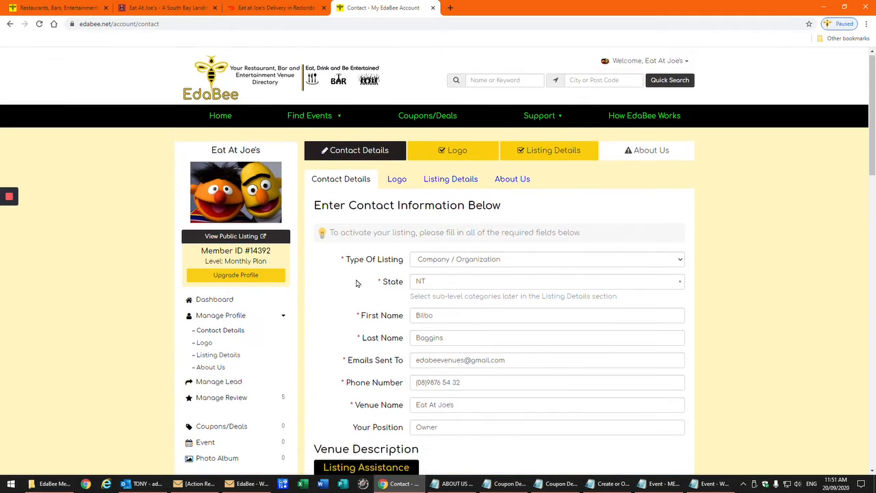
{"action": "scroll", "coordinate": [356, 283], "scroll_direction": "down", "scroll_amount": 1}
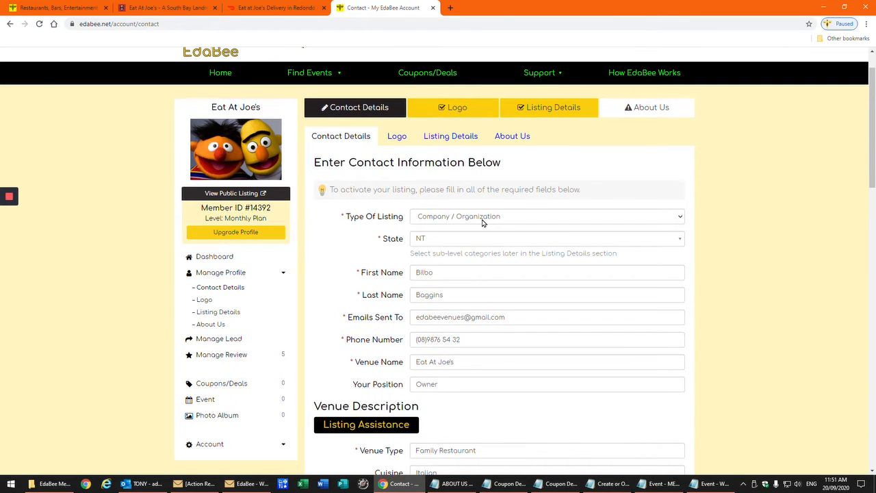
{"action": "left_click", "coordinate": [436, 243]}
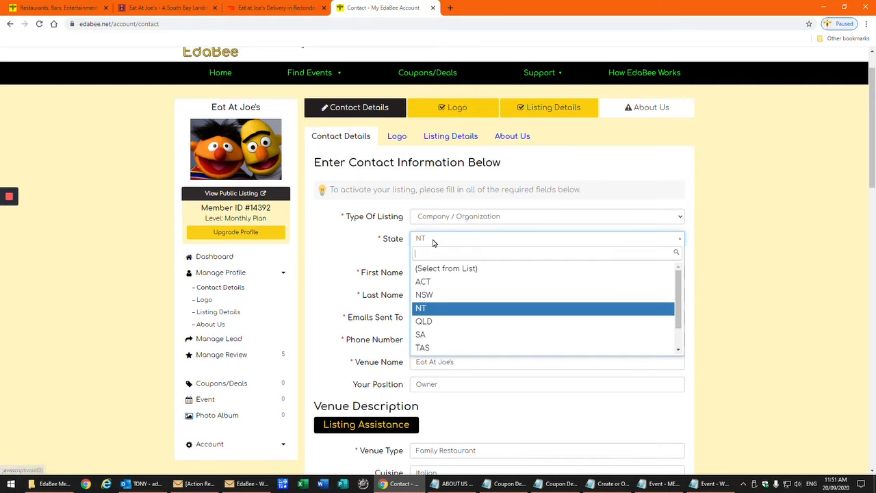
{"action": "scroll", "coordinate": [446, 333], "scroll_direction": "down", "scroll_amount": 1}
{"action": "scroll", "coordinate": [447, 333], "scroll_direction": "up", "scroll_amount": 1}
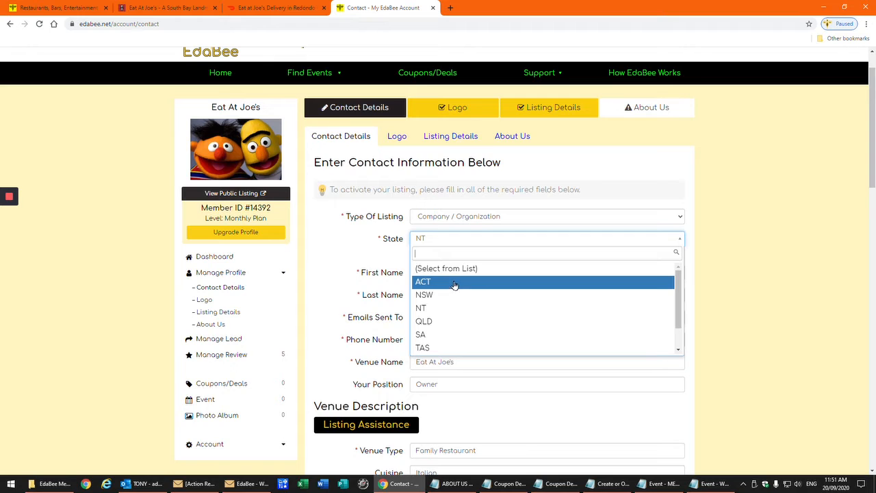
{"action": "left_click", "coordinate": [454, 241]}
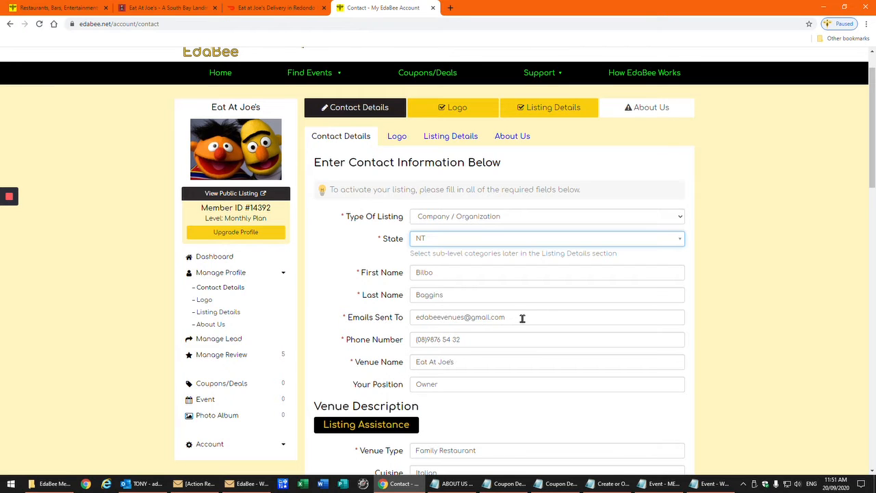
{"action": "scroll", "coordinate": [522, 319], "scroll_direction": "down", "scroll_amount": 2}
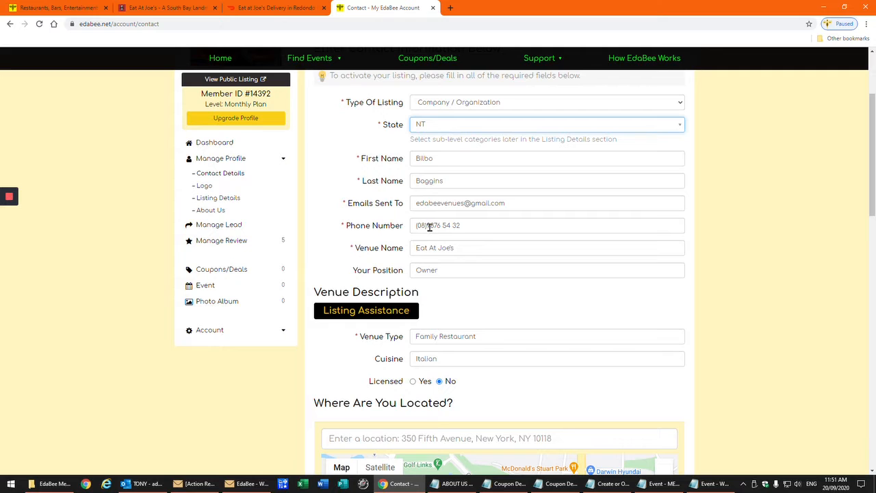
Replace the Phone Number with the new mobile number, keeping the Venue Name unchanged
{"action": "left_click_drag", "start_coordinate": [470, 225], "coordinate": [421, 227]}
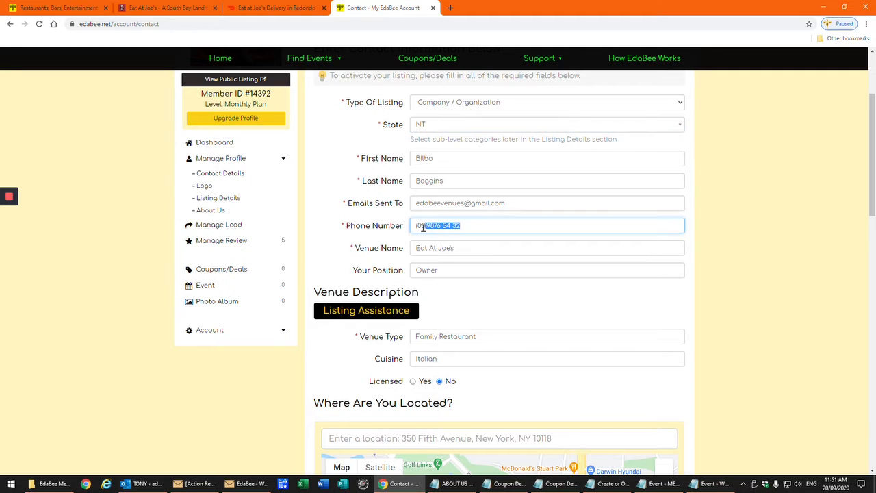
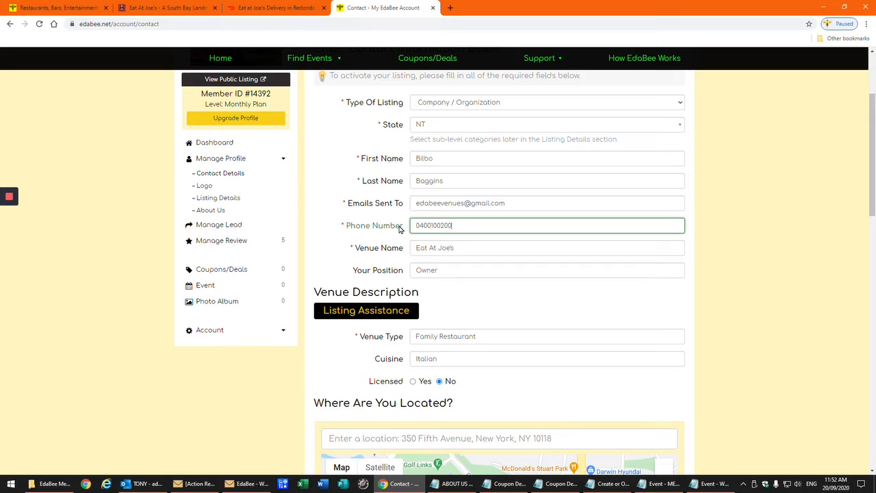
{"action": "key", "text": "Tab"}
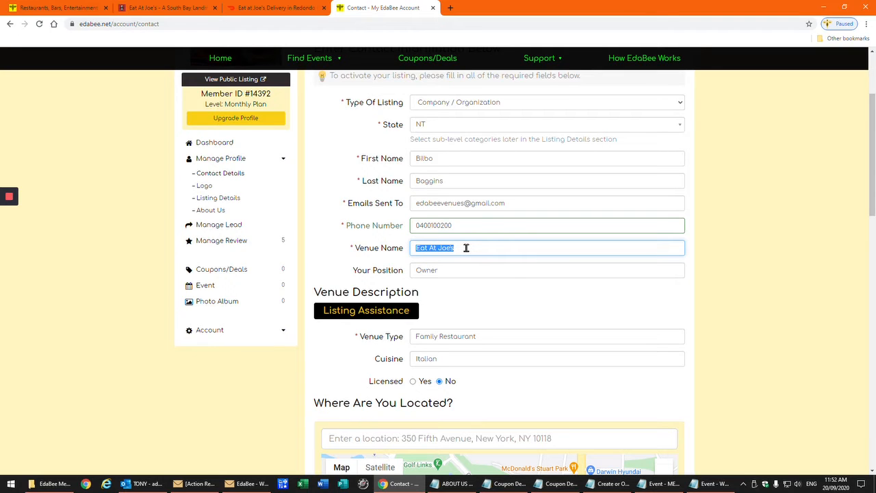
{"action": "left_click", "coordinate": [460, 298]}
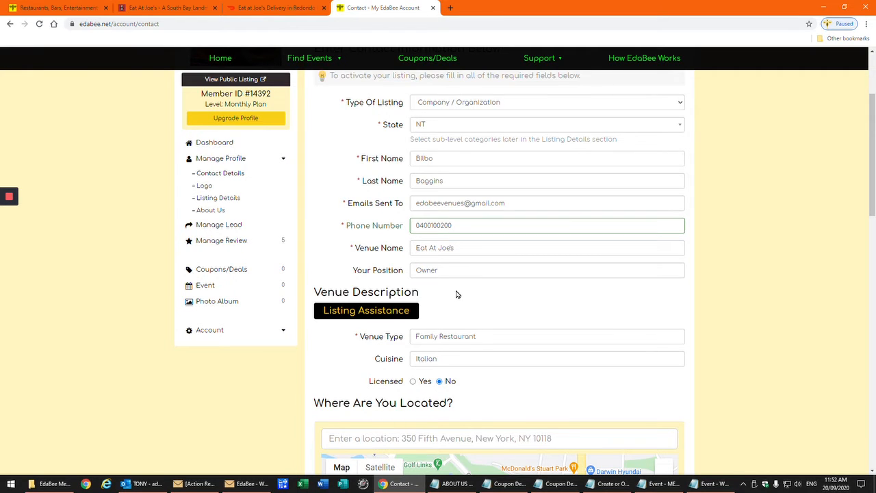
{"action": "scroll", "coordinate": [457, 294], "scroll_direction": "down", "scroll_amount": 2}
{"action": "scroll", "coordinate": [457, 294], "scroll_direction": "down", "scroll_amount": 1}
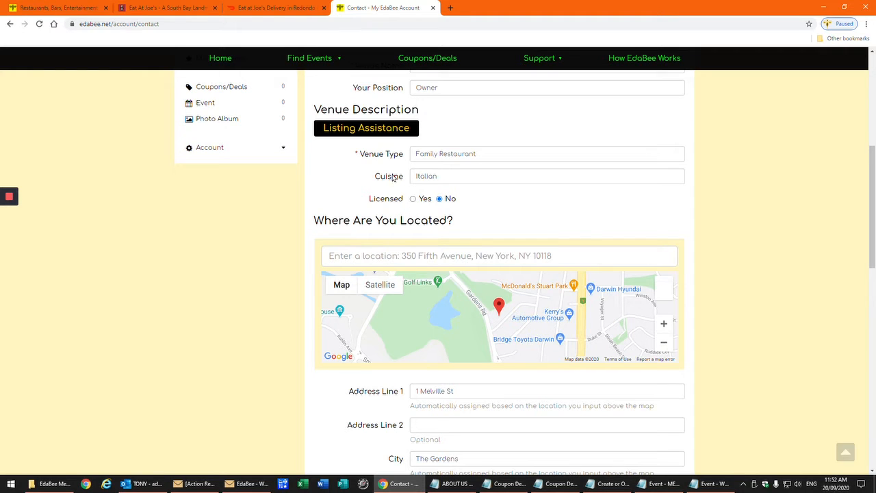
{"action": "left_click", "coordinate": [380, 131]}
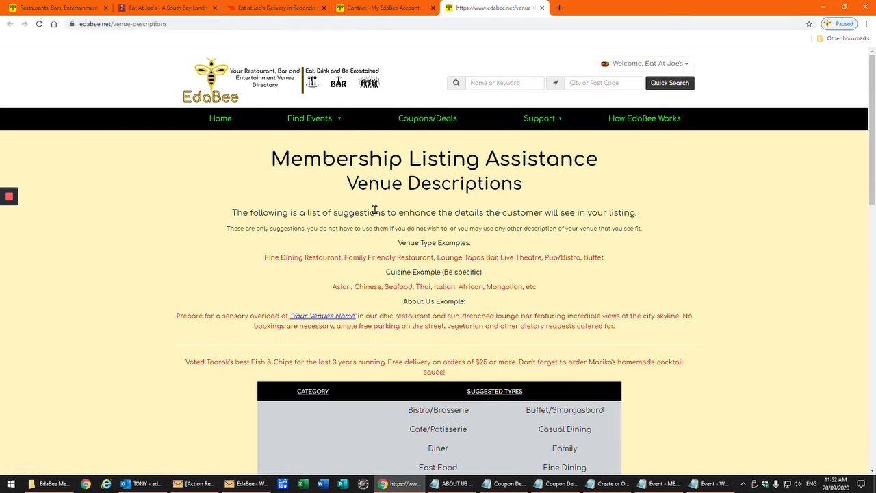
{"action": "scroll", "coordinate": [375, 211], "scroll_direction": "down", "scroll_amount": 4}
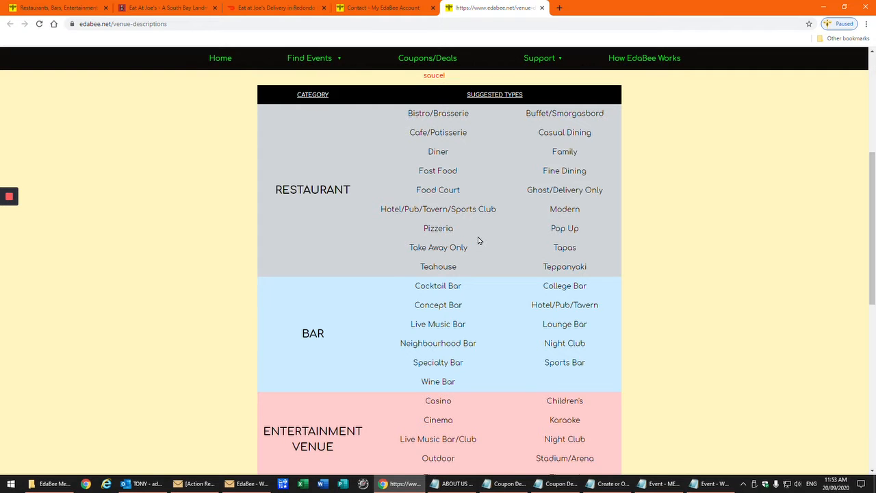
{"action": "scroll", "coordinate": [479, 241], "scroll_direction": "down", "scroll_amount": 3}
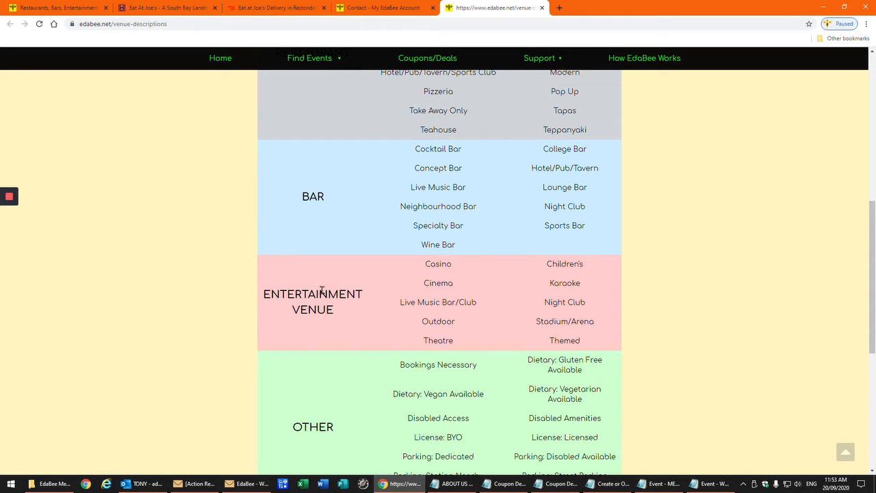
{"action": "scroll", "coordinate": [513, 300], "scroll_direction": "down", "scroll_amount": 4}
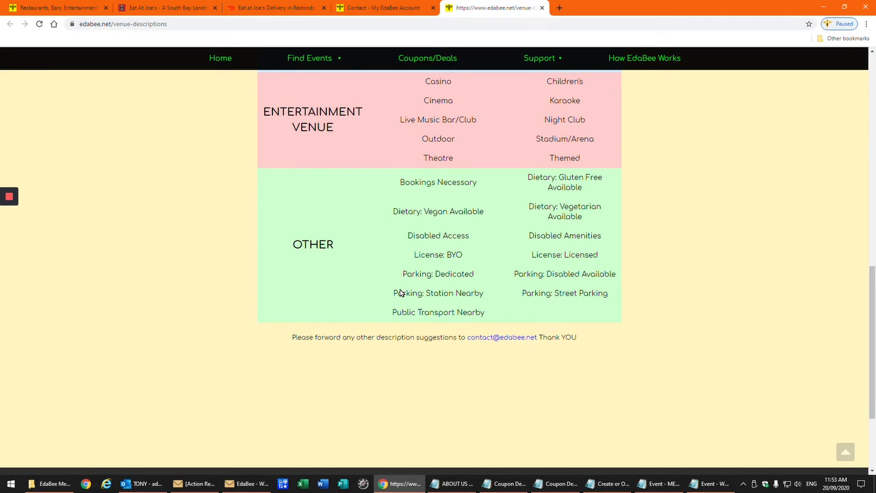
{"action": "scroll", "coordinate": [401, 293], "scroll_direction": "up", "scroll_amount": 8}
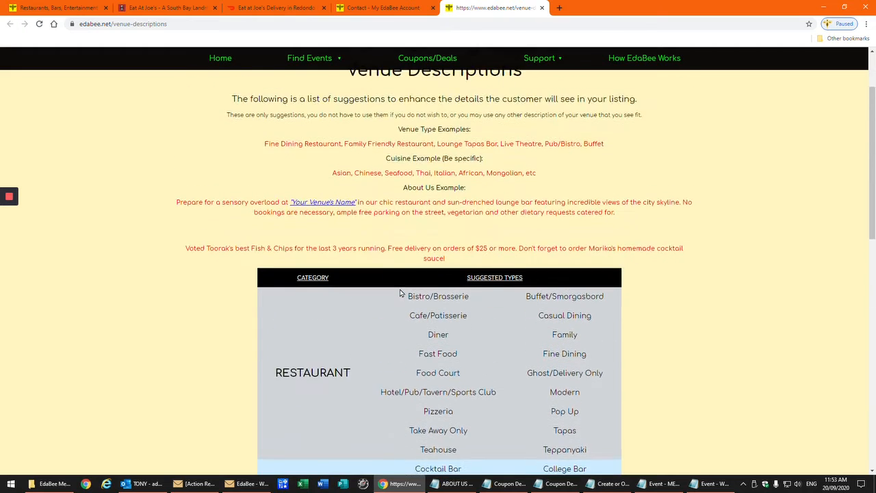
{"action": "scroll", "coordinate": [401, 293], "scroll_direction": "up", "scroll_amount": 2}
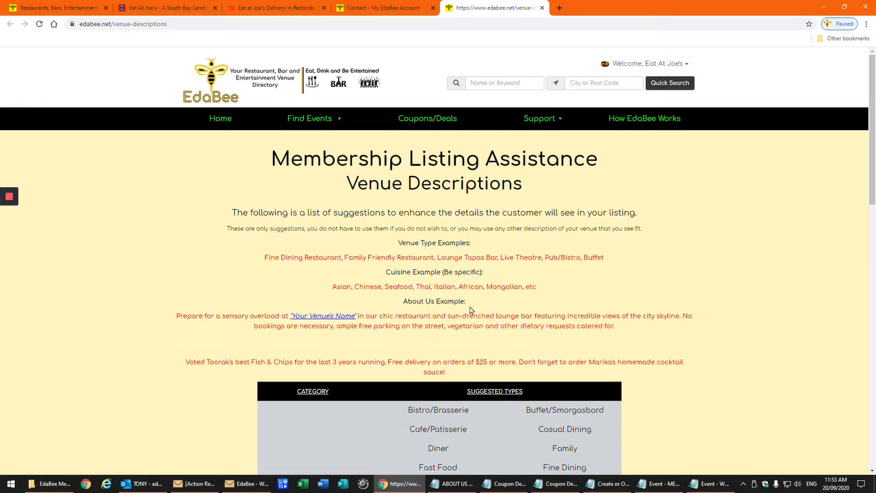
{"action": "scroll", "coordinate": [405, 335], "scroll_direction": "down", "scroll_amount": 2}
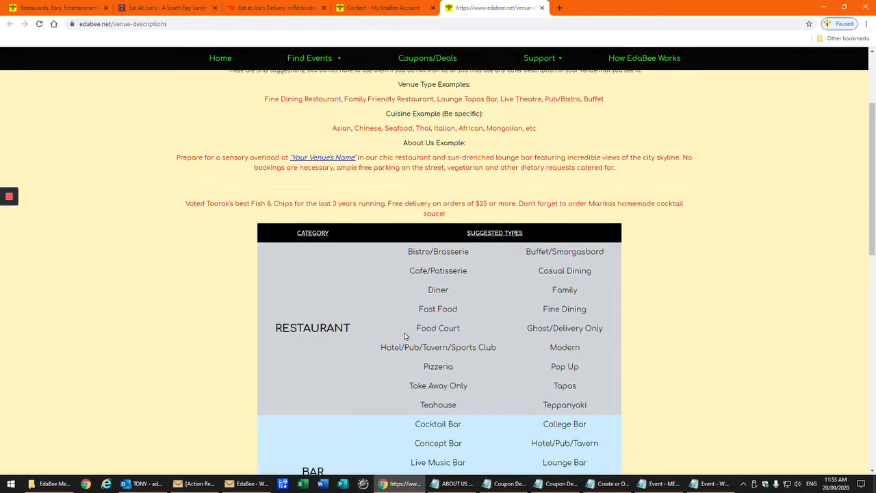
{"action": "scroll", "coordinate": [405, 335], "scroll_direction": "up", "scroll_amount": 2}
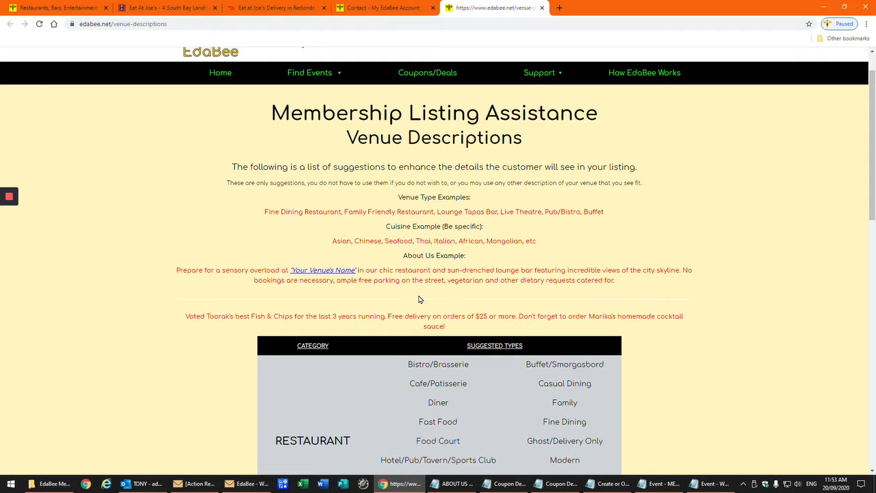
{"action": "scroll", "coordinate": [419, 299], "scroll_direction": "up", "scroll_amount": 1}
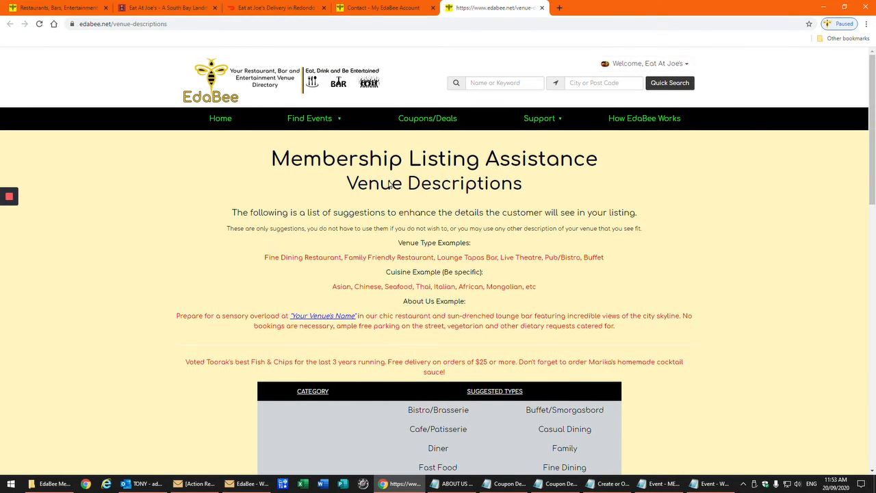
Return to the Contact - My EdaBee Account tab and review the venue's contact form
{"action": "left_click", "coordinate": [372, 8]}
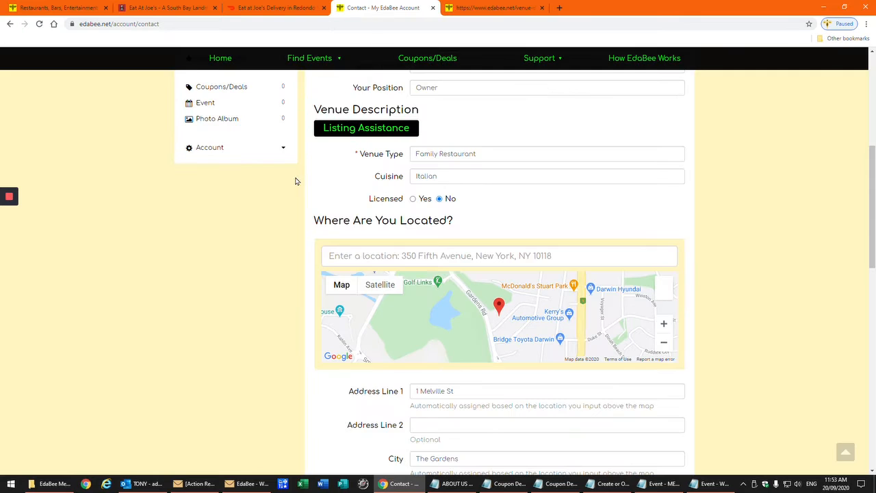
{"action": "scroll", "coordinate": [493, 155], "scroll_direction": "up", "scroll_amount": 1}
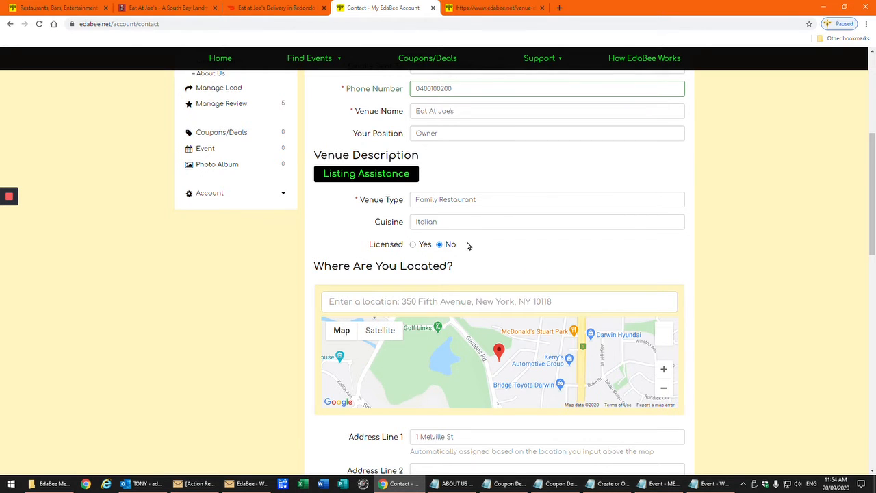
{"action": "scroll", "coordinate": [469, 245], "scroll_direction": "up", "scroll_amount": 1}
{"action": "scroll", "coordinate": [469, 245], "scroll_direction": "up", "scroll_amount": 5}
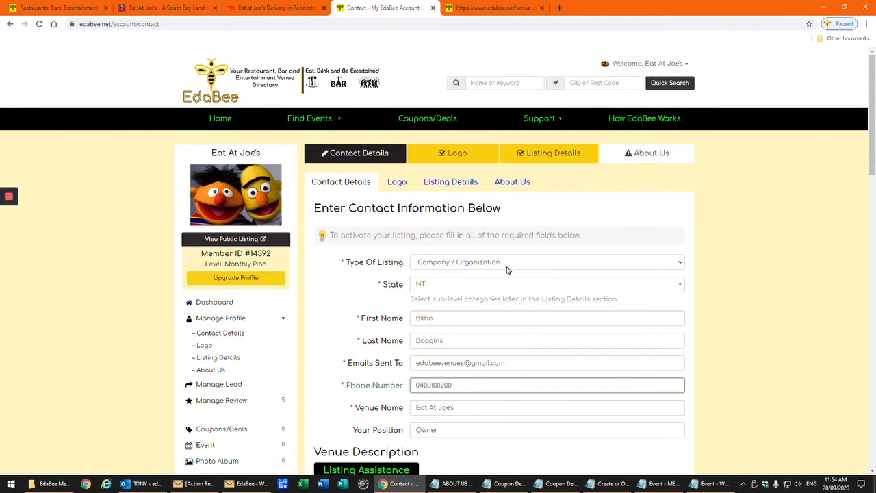
{"action": "scroll", "coordinate": [505, 265], "scroll_direction": "down", "scroll_amount": 4}
{"action": "scroll", "coordinate": [505, 266], "scroll_direction": "down", "scroll_amount": 2}
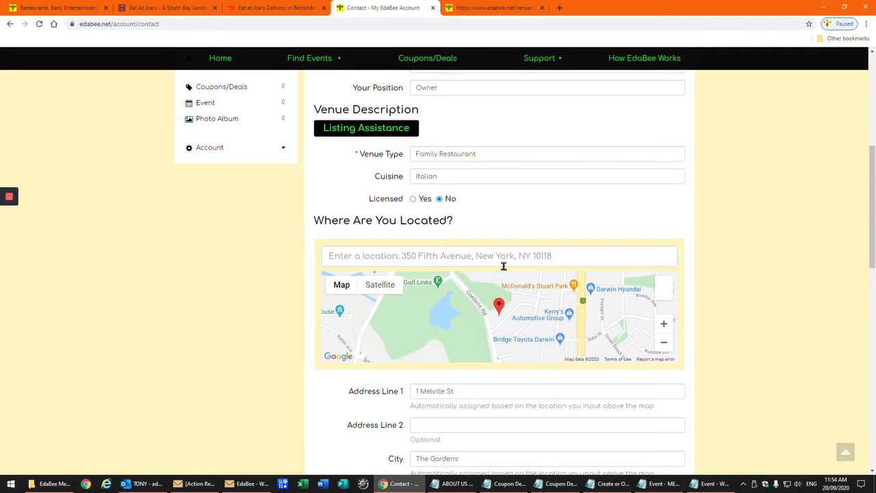
{"action": "scroll", "coordinate": [503, 266], "scroll_direction": "down", "scroll_amount": 2}
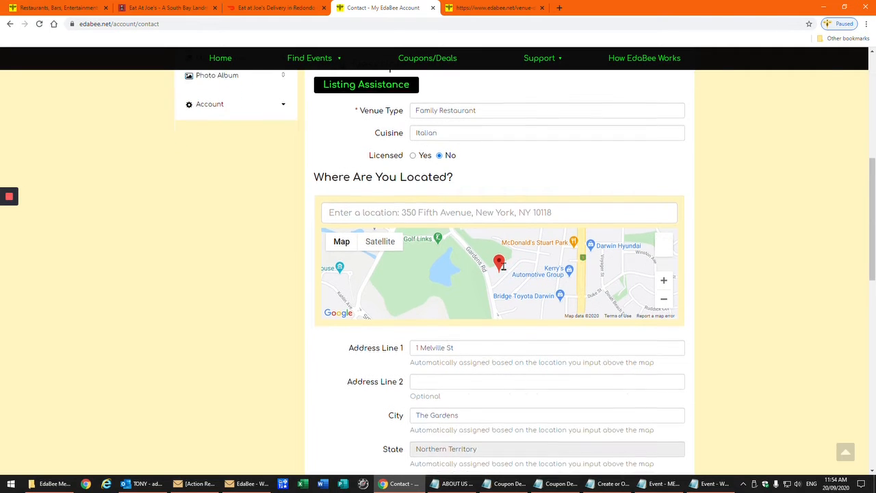
{"action": "scroll", "coordinate": [503, 266], "scroll_direction": "down", "scroll_amount": 1}
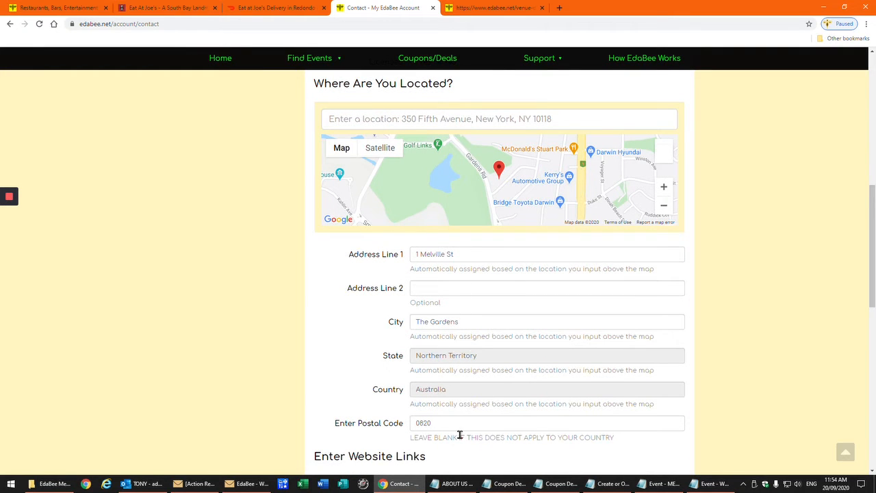
{"action": "scroll", "coordinate": [481, 391], "scroll_direction": "up", "scroll_amount": 2}
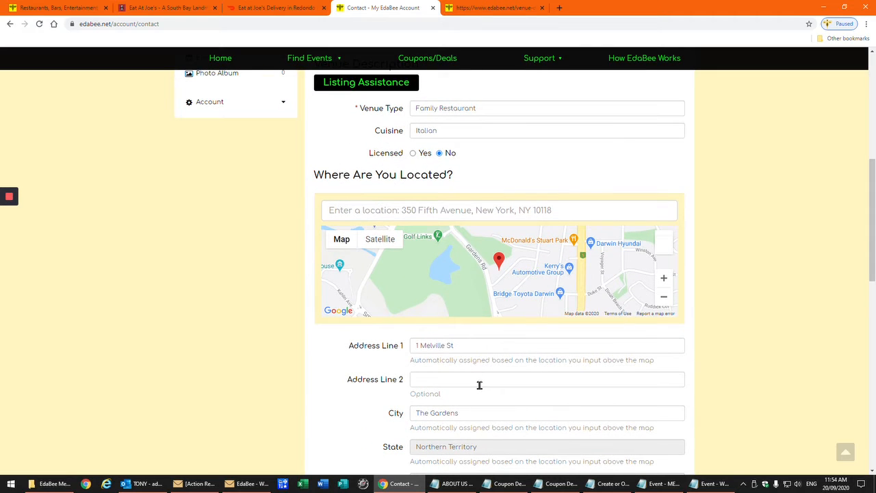
{"action": "scroll", "coordinate": [479, 386], "scroll_direction": "up", "scroll_amount": 2}
{"action": "scroll", "coordinate": [479, 386], "scroll_direction": "down", "scroll_amount": 4}
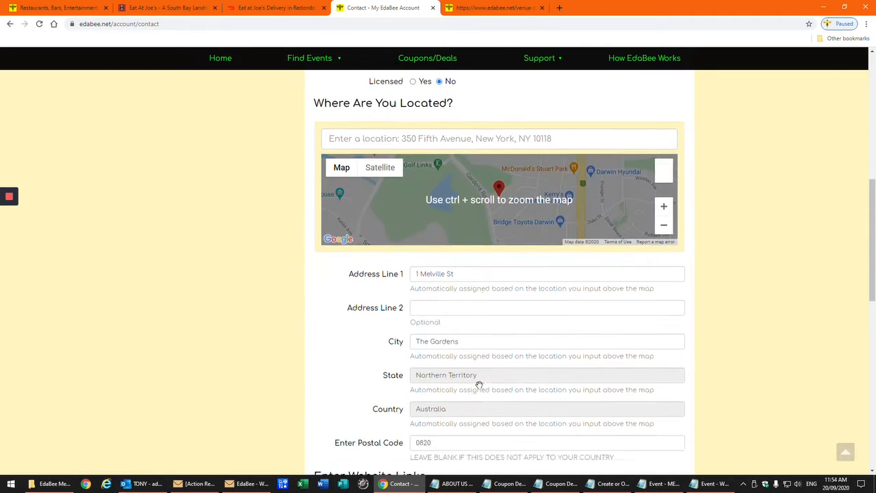
{"action": "scroll", "coordinate": [479, 386], "scroll_direction": "down", "scroll_amount": 1}
{"action": "scroll", "coordinate": [479, 385], "scroll_direction": "up", "scroll_amount": 2}
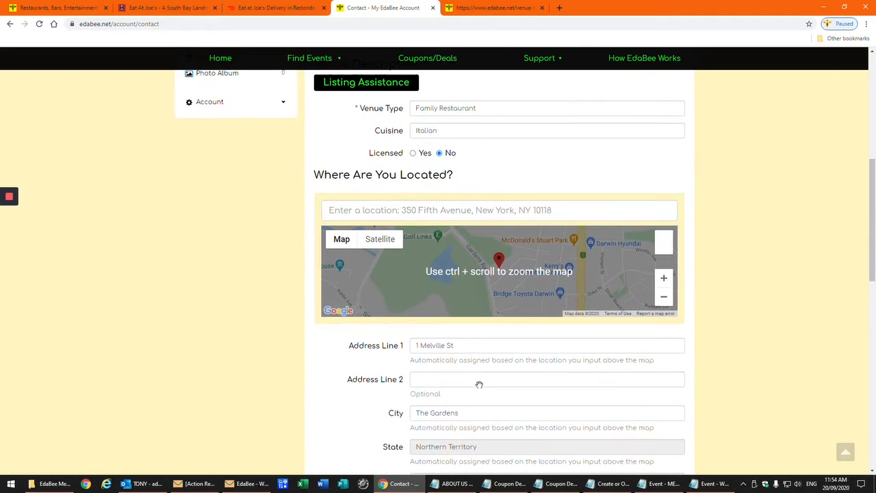
Paste the venue's Darwin street address into location search and choose the matching suggestion
{"action": "left_click", "coordinate": [431, 210]}
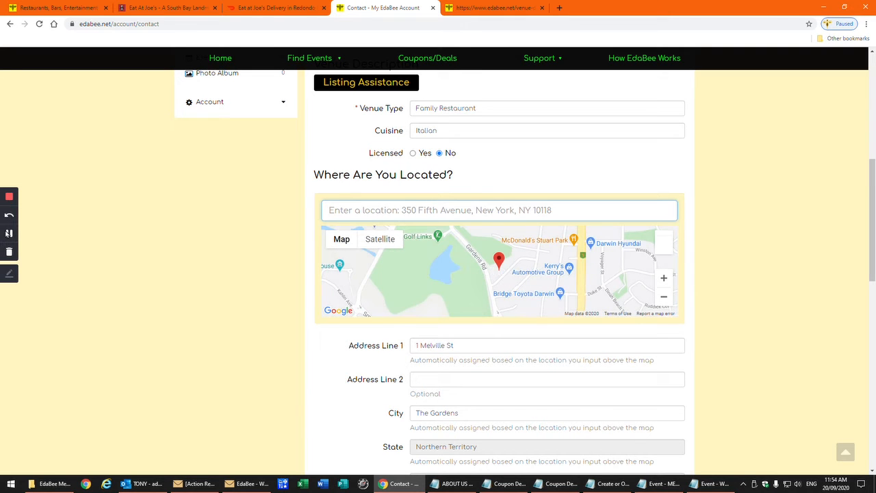
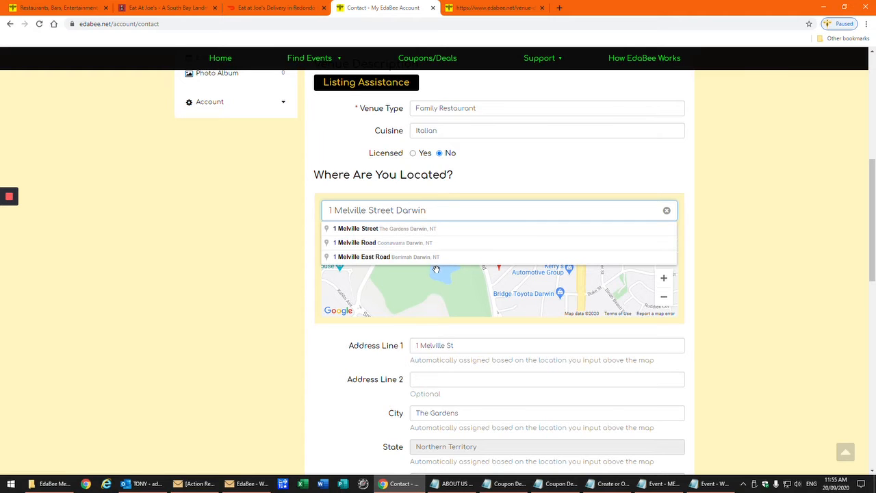
{"action": "left_click", "coordinate": [387, 231]}
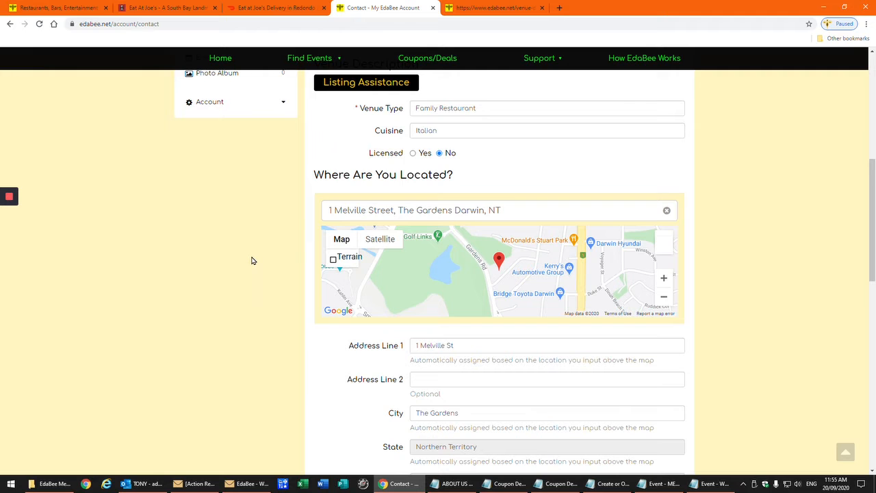
{"action": "scroll", "coordinate": [252, 261], "scroll_direction": "down", "scroll_amount": 3}
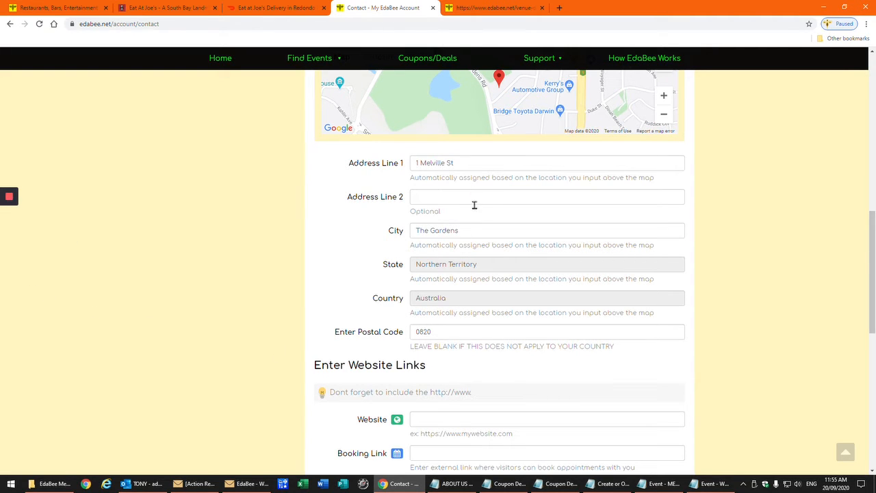
{"action": "scroll", "coordinate": [471, 291], "scroll_direction": "down", "scroll_amount": 4}
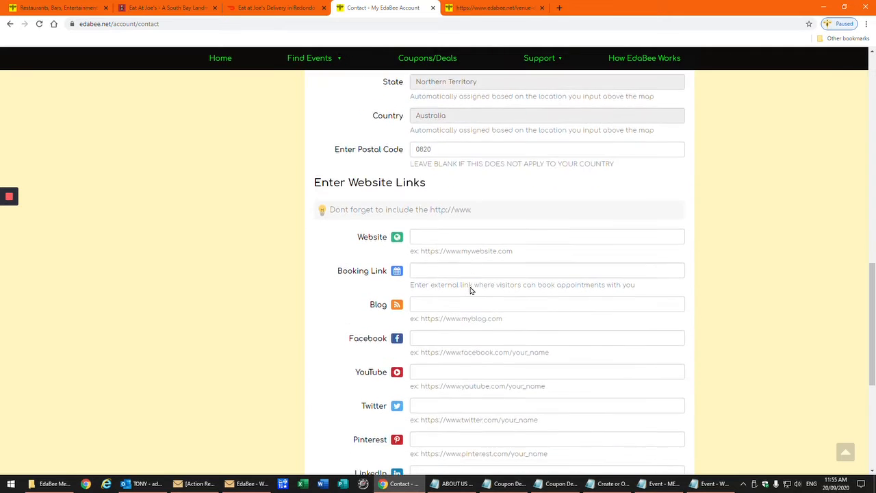
{"action": "scroll", "coordinate": [470, 288], "scroll_direction": "down", "scroll_amount": 2}
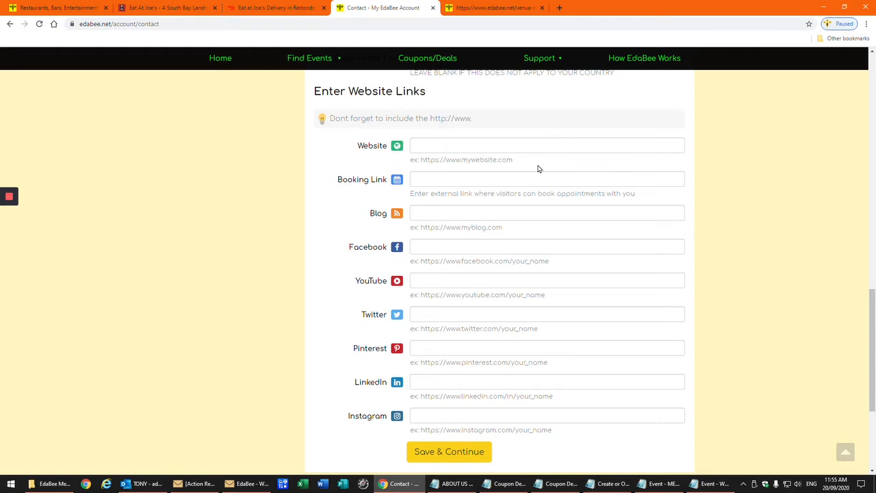
{"action": "scroll", "coordinate": [205, 250], "scroll_direction": "up", "scroll_amount": 1}
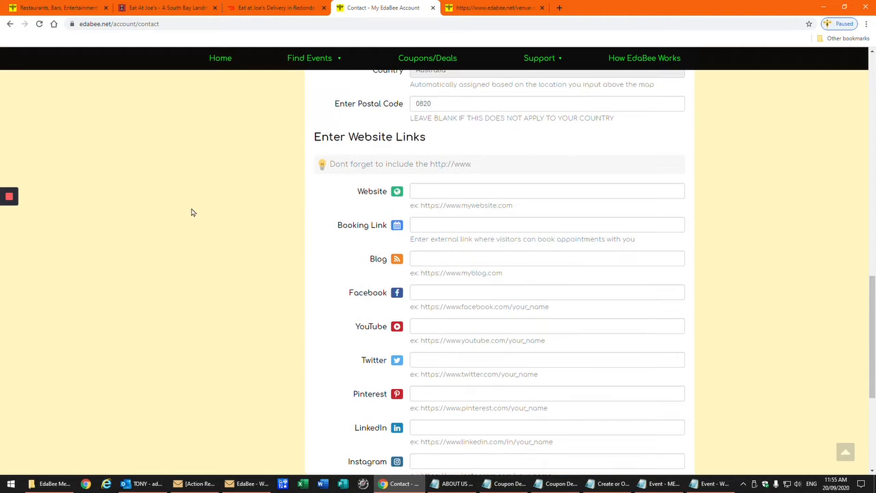
Copy the restaurant's own website address into the Website field
{"action": "left_click", "coordinate": [192, 9]}
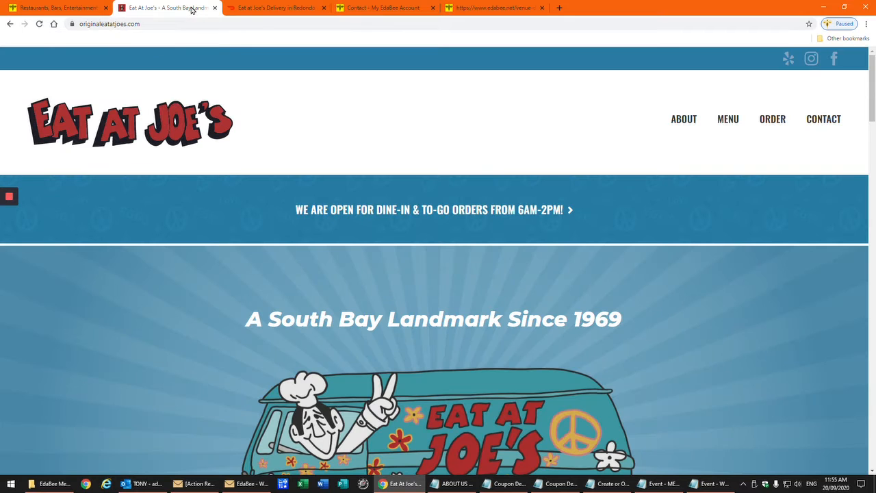
{"action": "left_click", "coordinate": [114, 24]}
{"action": "right_click", "coordinate": [113, 24]}
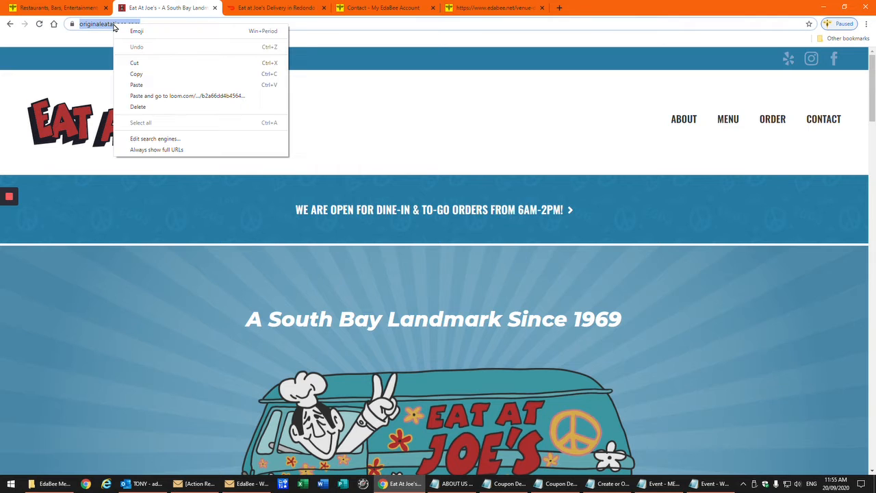
{"action": "left_click", "coordinate": [137, 74]}
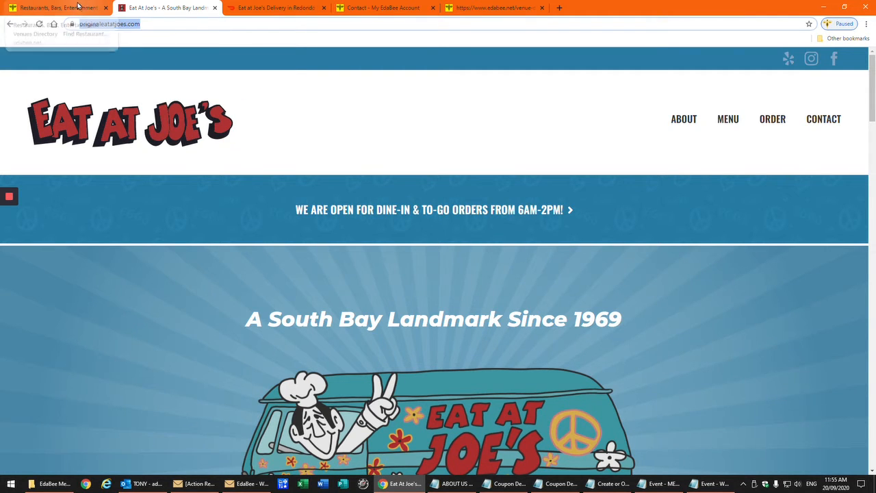
{"action": "left_click", "coordinate": [361, 9]}
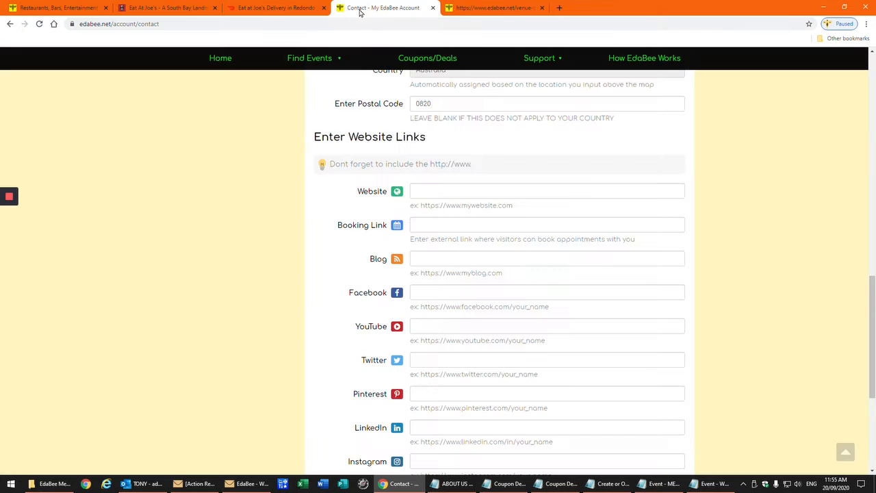
{"action": "right_click", "coordinate": [429, 196]}
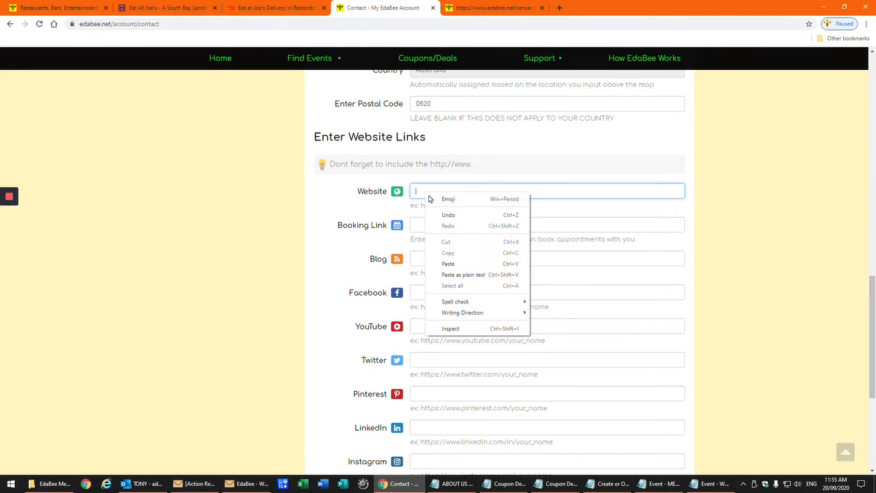
{"action": "left_click", "coordinate": [450, 264]}
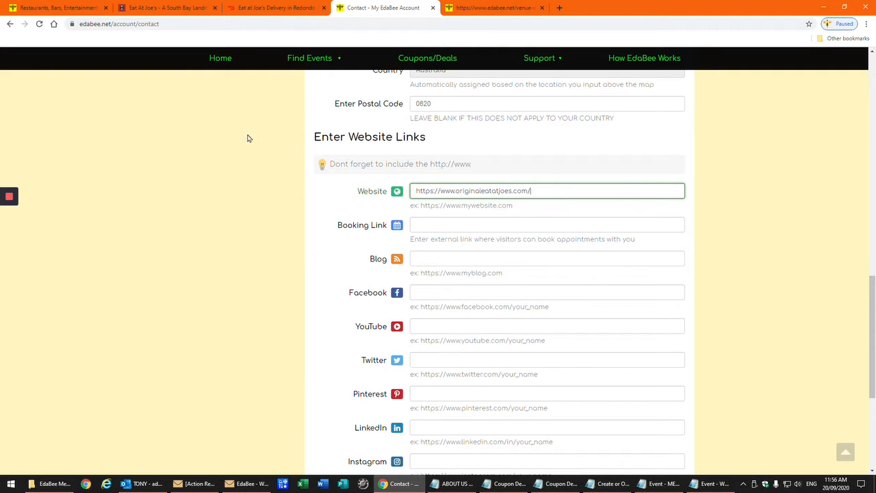
Paste the Eat at Joe's DoorDash page address into the Booking Link field
{"action": "left_click", "coordinate": [249, 8]}
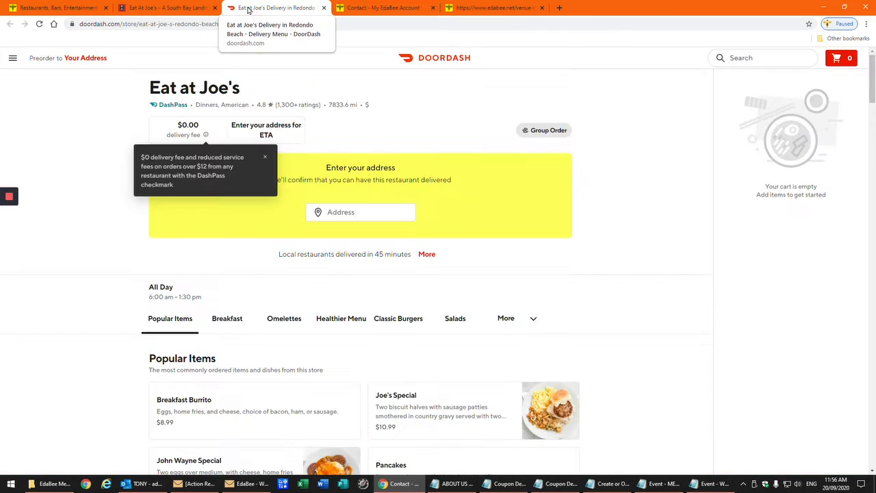
{"action": "right_click", "coordinate": [140, 23]}
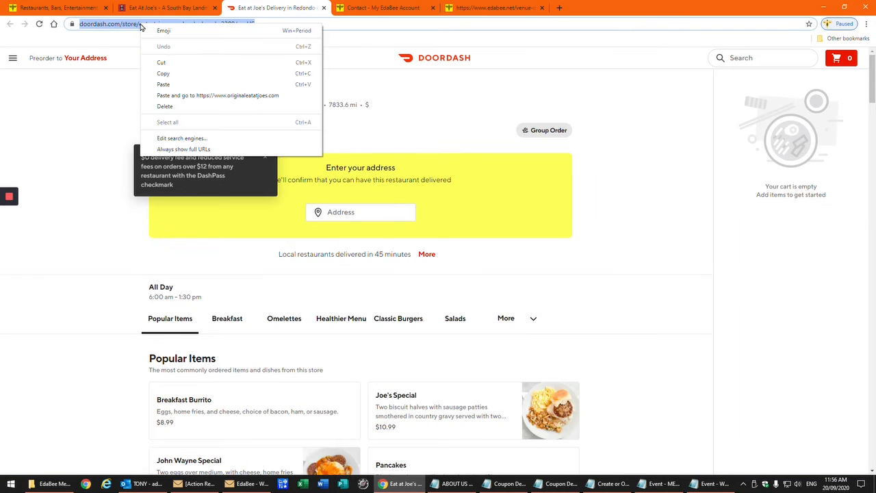
{"action": "left_click", "coordinate": [165, 75]}
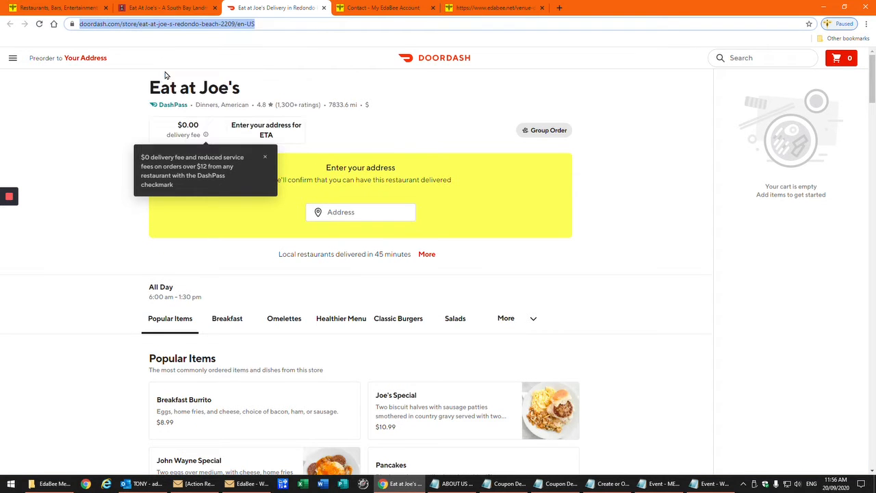
{"action": "left_click", "coordinate": [383, 8]}
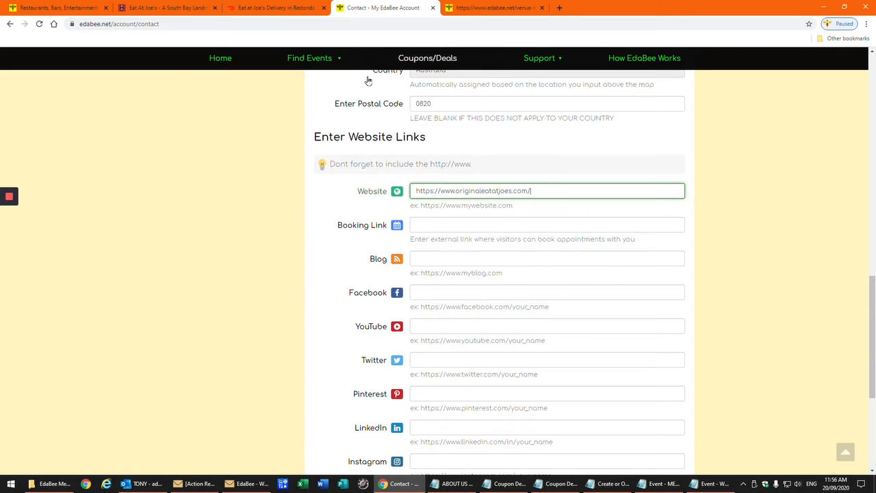
{"action": "left_click", "coordinate": [423, 226]}
{"action": "right_click", "coordinate": [423, 226]}
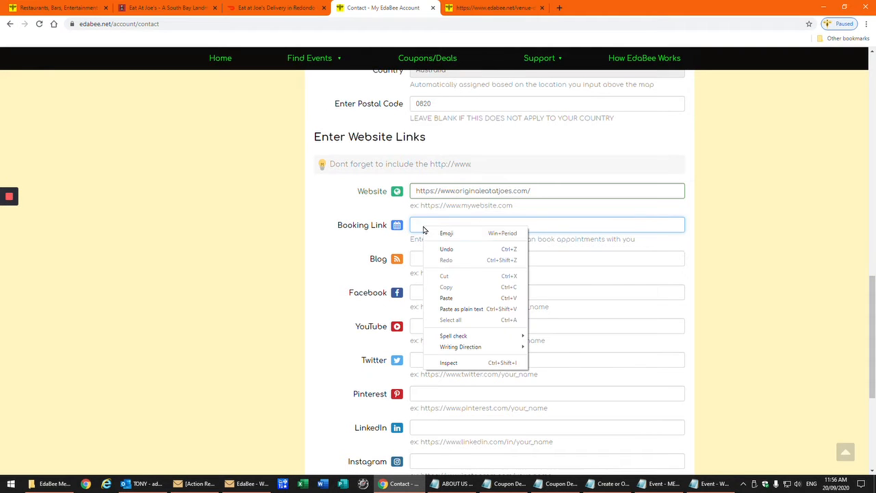
{"action": "left_click", "coordinate": [424, 296]}
Save the contact details and continue to the Upload Company Logo page
{"action": "scroll", "coordinate": [319, 293], "scroll_direction": "down", "scroll_amount": 2}
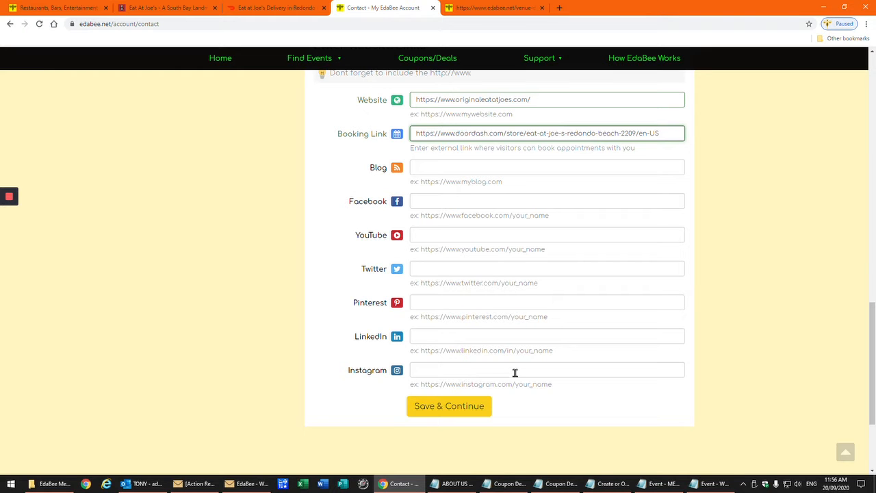
{"action": "scroll", "coordinate": [515, 372], "scroll_direction": "up", "scroll_amount": 6}
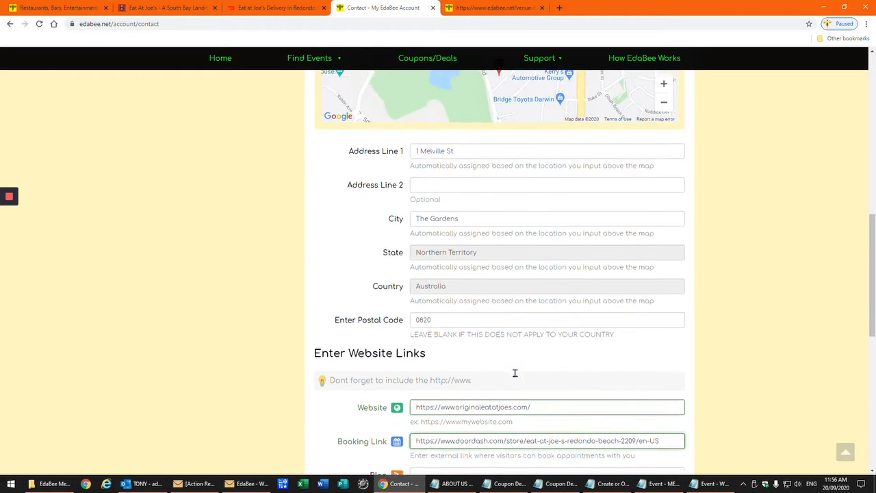
{"action": "scroll", "coordinate": [515, 373], "scroll_direction": "up", "scroll_amount": 6}
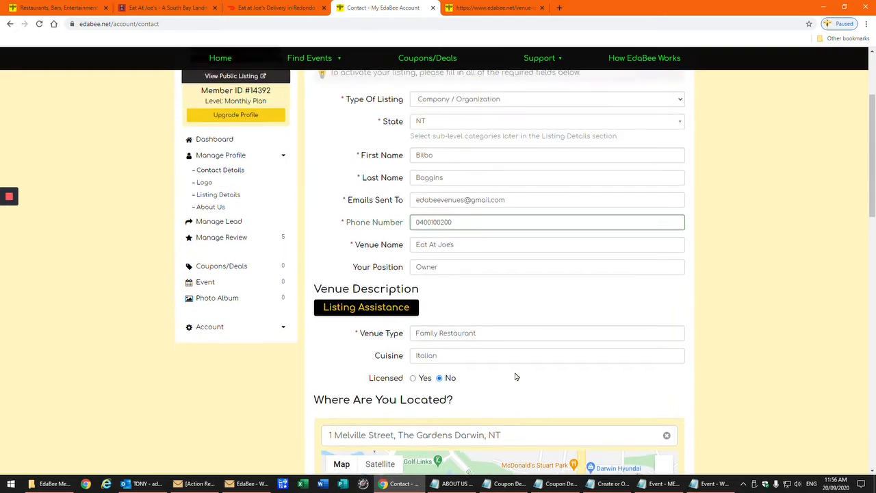
{"action": "scroll", "coordinate": [515, 372], "scroll_direction": "down", "scroll_amount": 8}
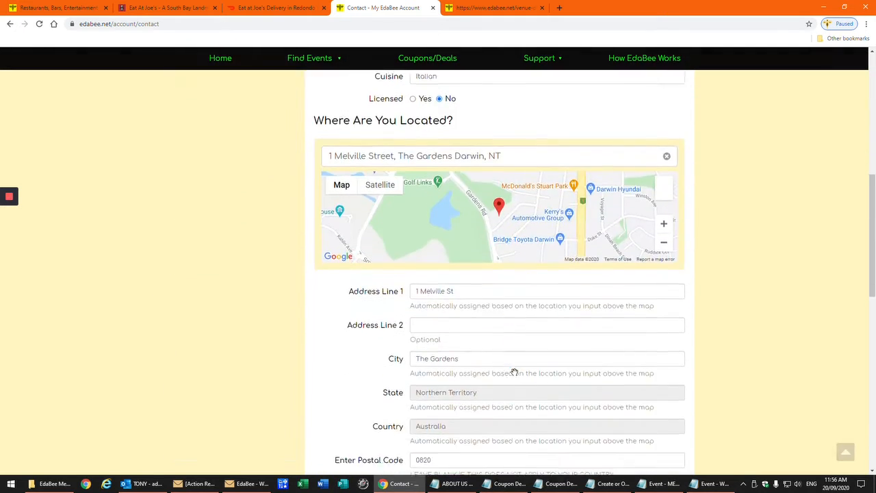
{"action": "scroll", "coordinate": [515, 372], "scroll_direction": "down", "scroll_amount": 7}
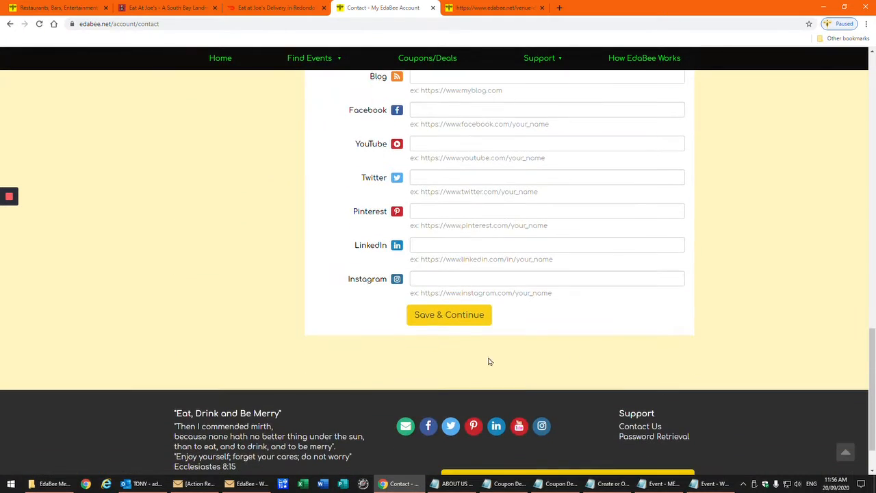
{"action": "left_click", "coordinate": [452, 316]}
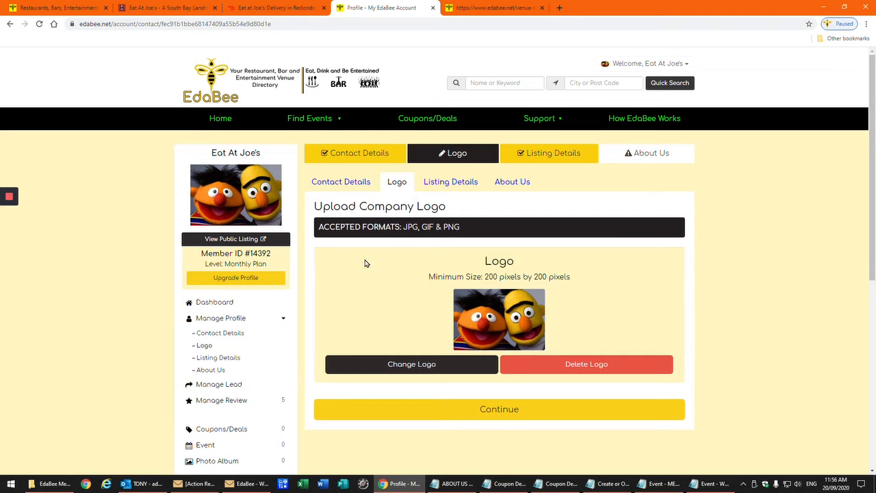
Replace the cartoon logo with the 'VENUE LOGO - Eat At Joe's' image and confirm the upload
{"action": "scroll", "coordinate": [365, 263], "scroll_direction": "down", "scroll_amount": 2}
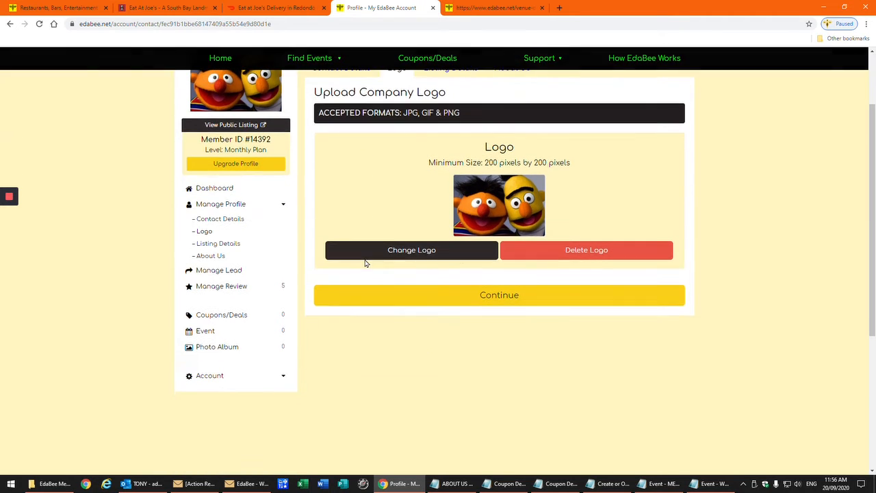
{"action": "left_click", "coordinate": [410, 252]}
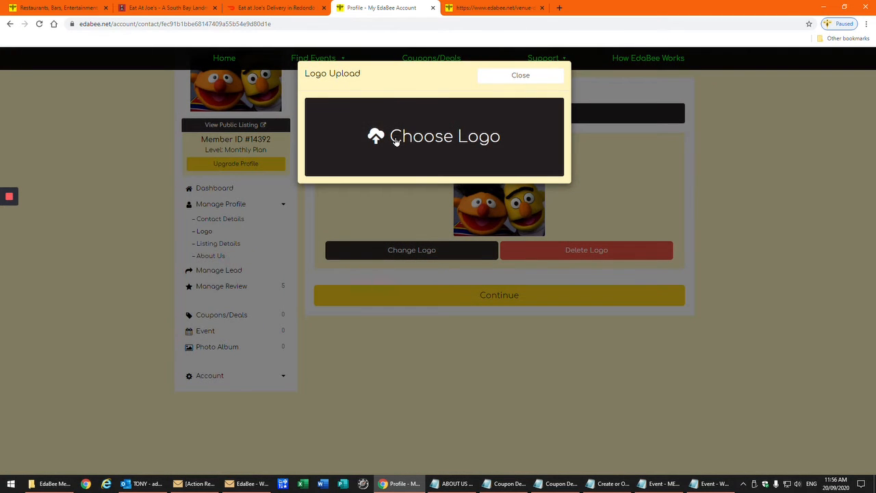
{"action": "left_click", "coordinate": [394, 141]}
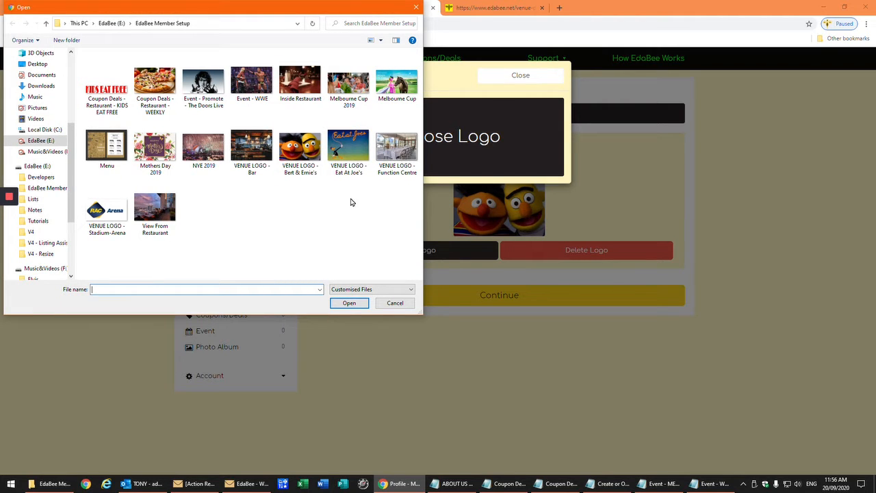
{"action": "left_click", "coordinate": [347, 145]}
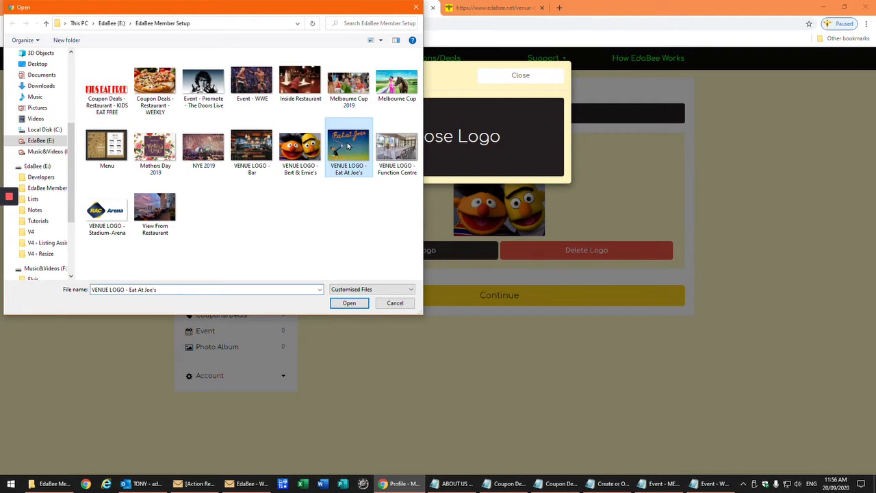
{"action": "left_click", "coordinate": [345, 303]}
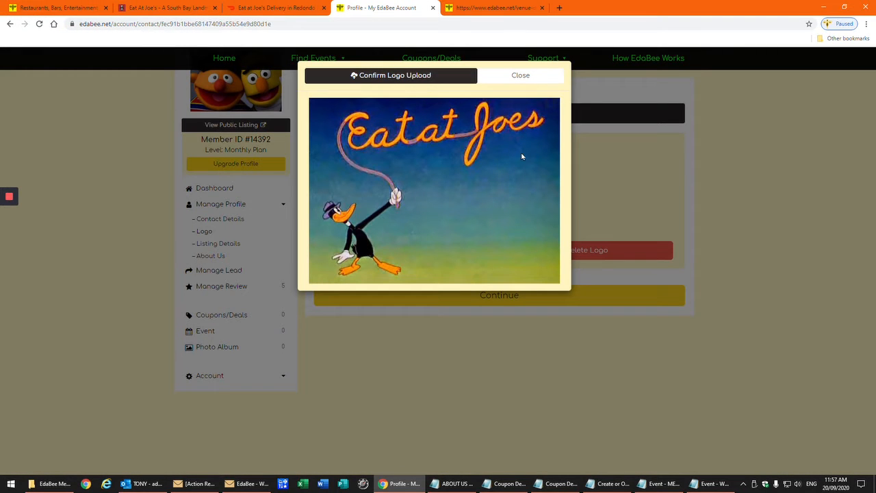
{"action": "left_click", "coordinate": [386, 76]}
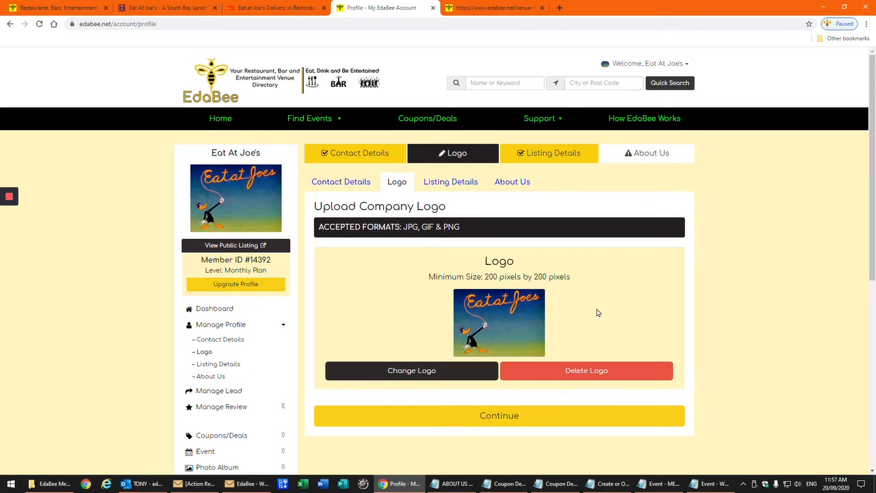
{"action": "scroll", "coordinate": [595, 314], "scroll_direction": "down", "scroll_amount": 2}
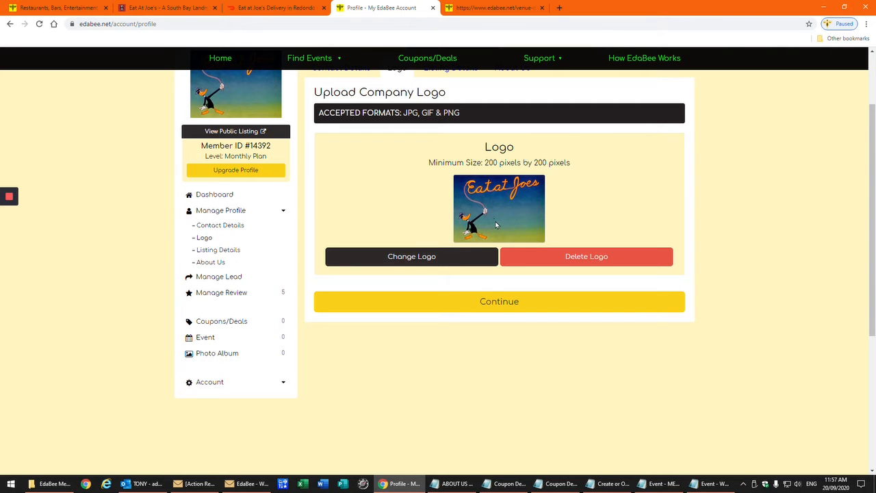
{"action": "scroll", "coordinate": [497, 226], "scroll_direction": "up", "scroll_amount": 1}
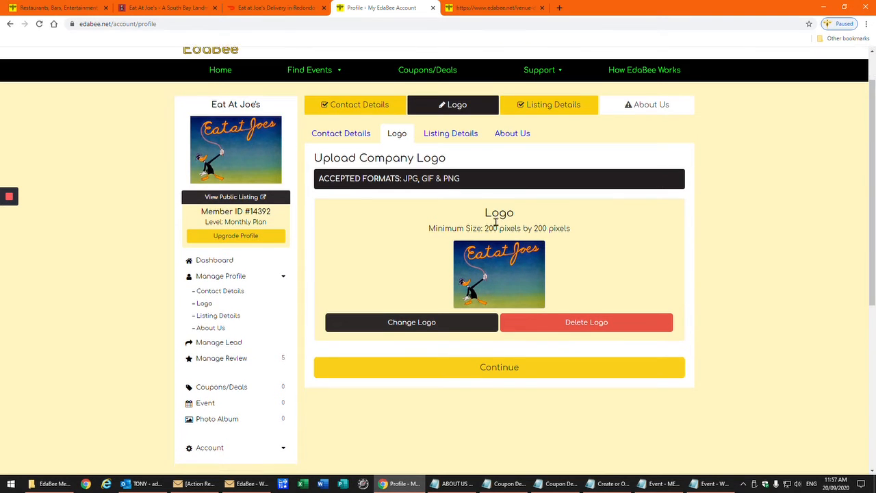
{"action": "scroll", "coordinate": [497, 226], "scroll_direction": "down", "scroll_amount": 2}
Continue to Listing Details and leave only the Restaurant venue category checked
{"action": "left_click", "coordinate": [494, 264]}
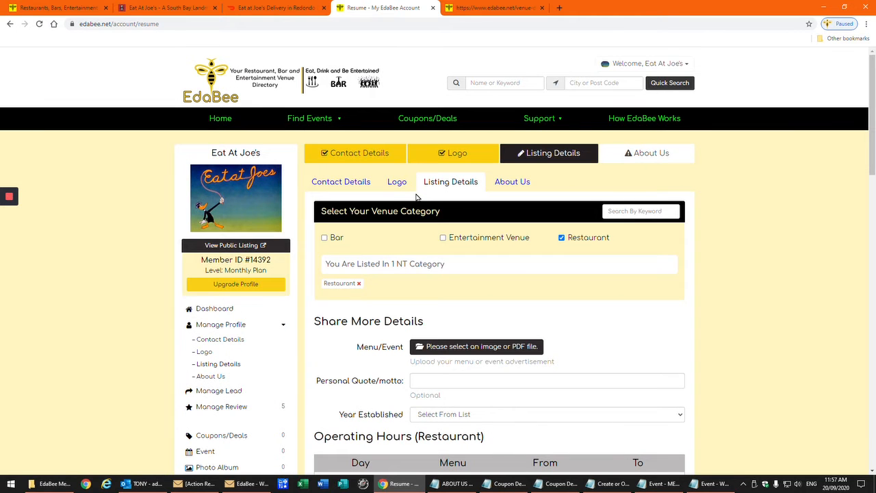
{"action": "scroll", "coordinate": [416, 197], "scroll_direction": "down", "scroll_amount": 2}
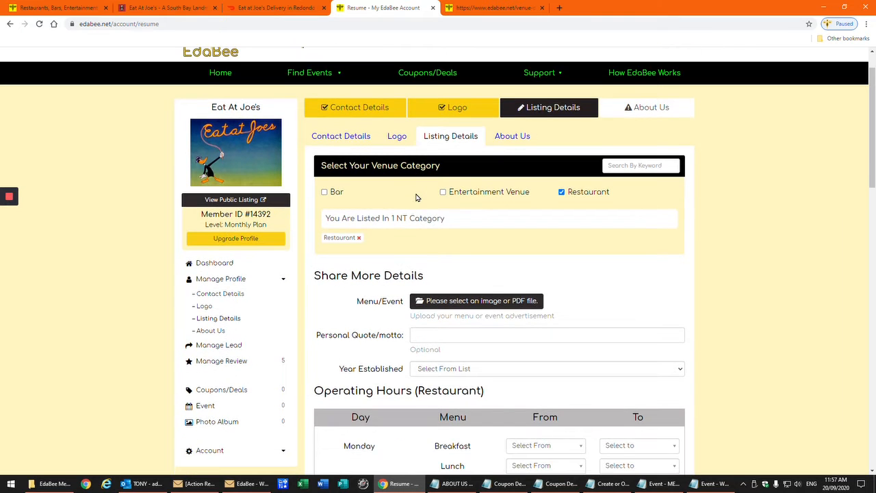
{"action": "scroll", "coordinate": [417, 197], "scroll_direction": "up", "scroll_amount": 1}
{"action": "left_click", "coordinate": [562, 193]}
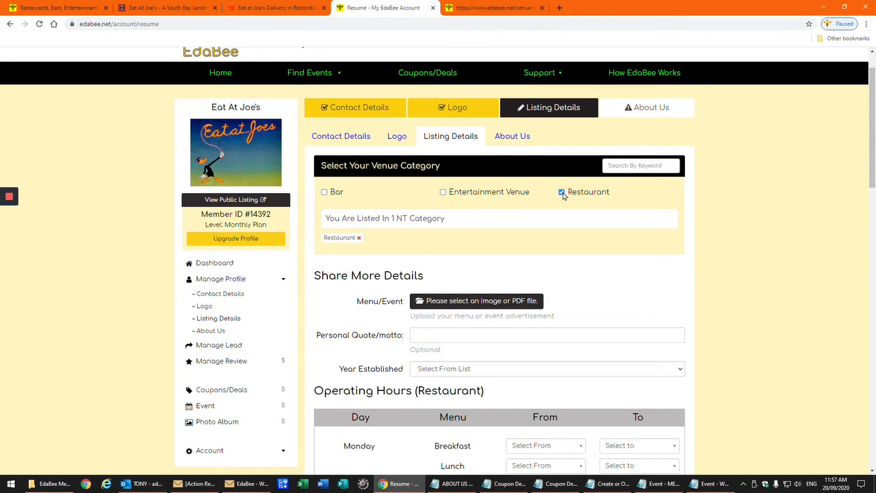
{"action": "left_click", "coordinate": [325, 193]}
{"action": "left_click", "coordinate": [325, 194]}
{"action": "left_click", "coordinate": [444, 192]}
{"action": "left_click", "coordinate": [443, 192]}
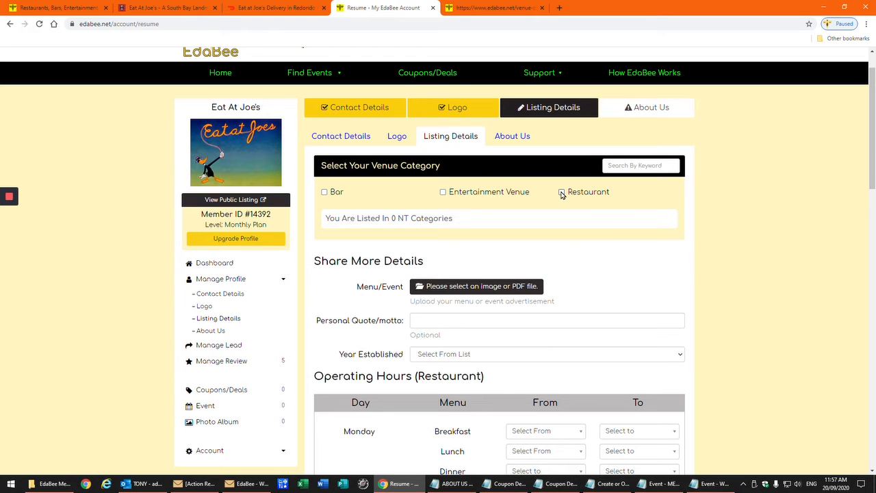
{"action": "left_click", "coordinate": [562, 192]}
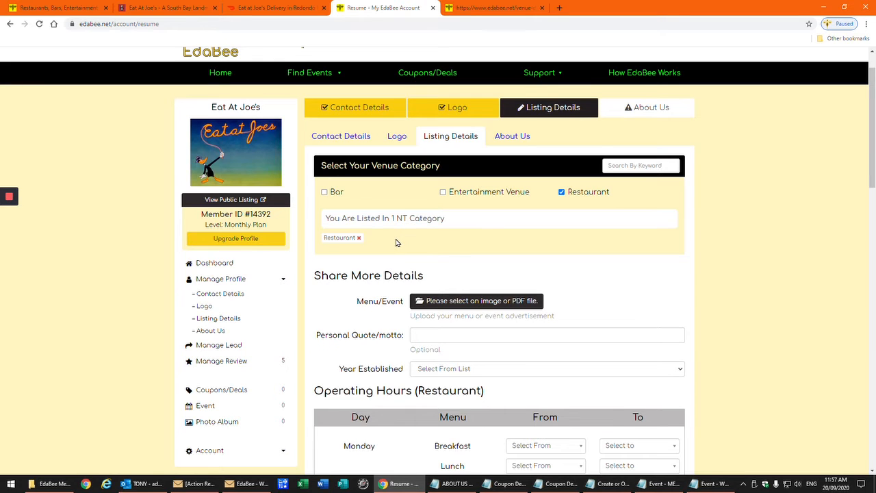
{"action": "scroll", "coordinate": [396, 242], "scroll_direction": "down", "scroll_amount": 2}
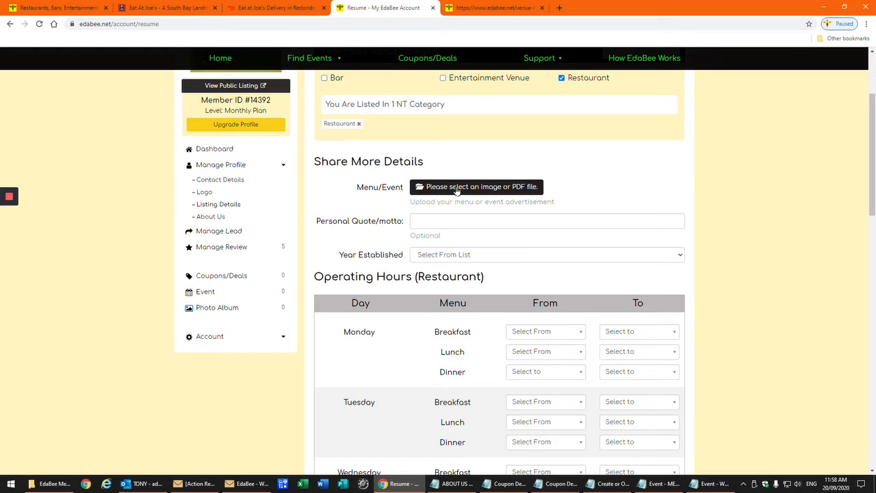
Upload the Menu image file to the listing
{"action": "left_click", "coordinate": [520, 189]}
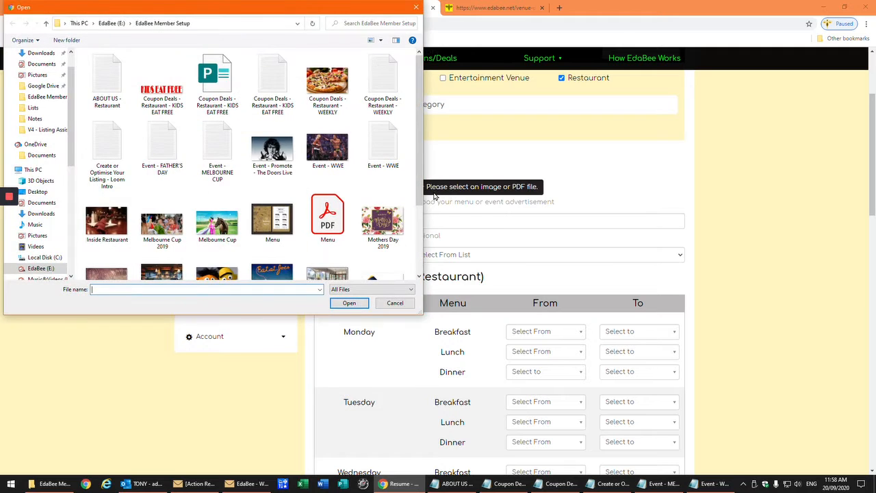
{"action": "left_click", "coordinate": [273, 216]}
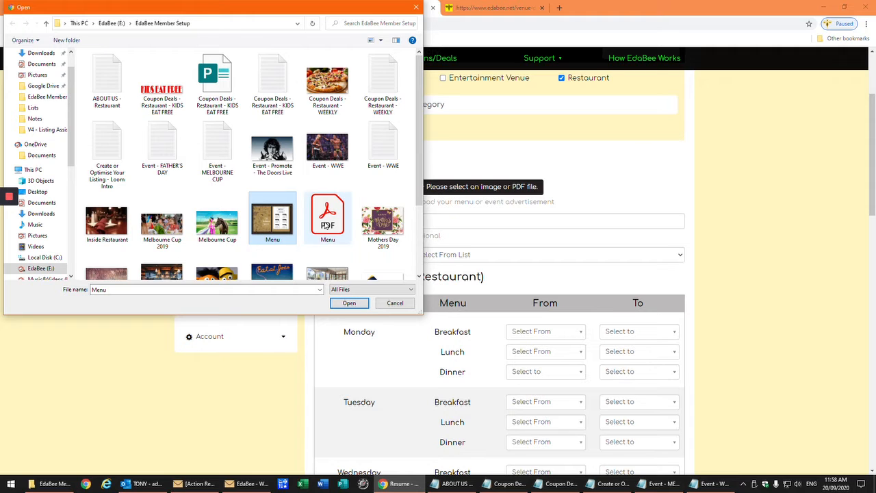
{"action": "left_click", "coordinate": [347, 303]}
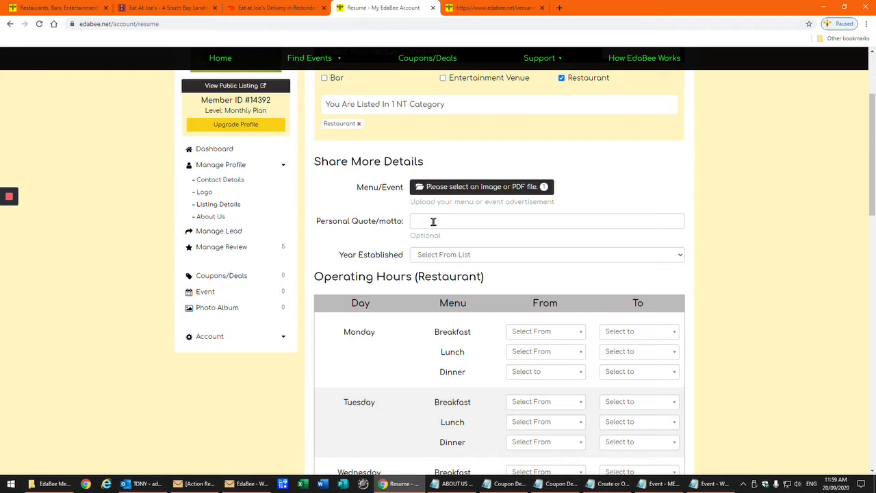
Enter the motto 'Best Pizza In the Northern Territory', correcting Territory's capital T
{"action": "mouse_move", "coordinate": [8, 236]}
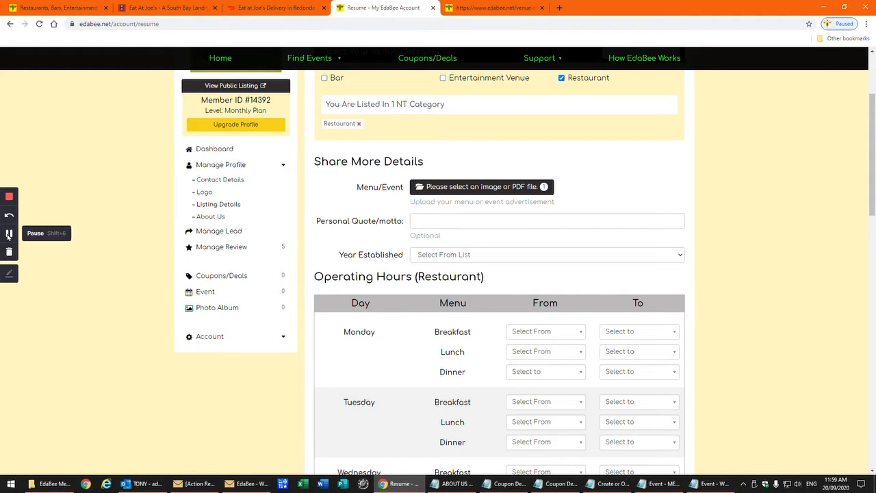
{"action": "left_click", "coordinate": [8, 235]}
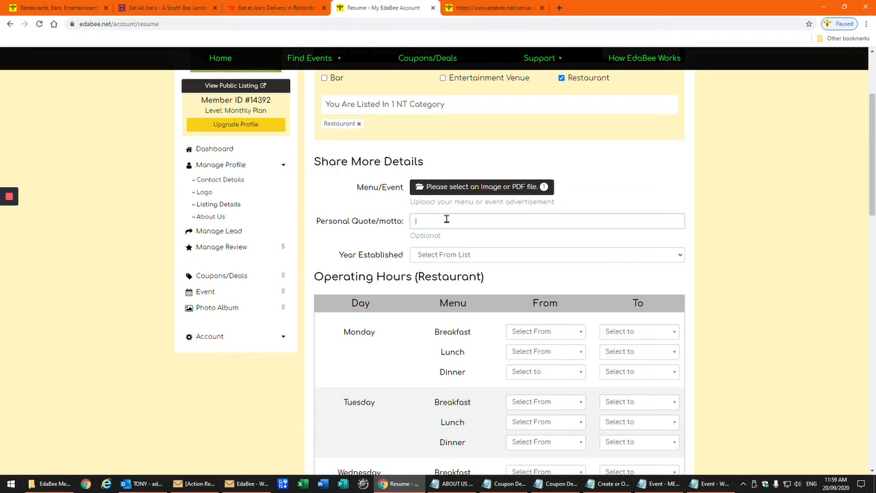
{"action": "left_click", "coordinate": [447, 219]}
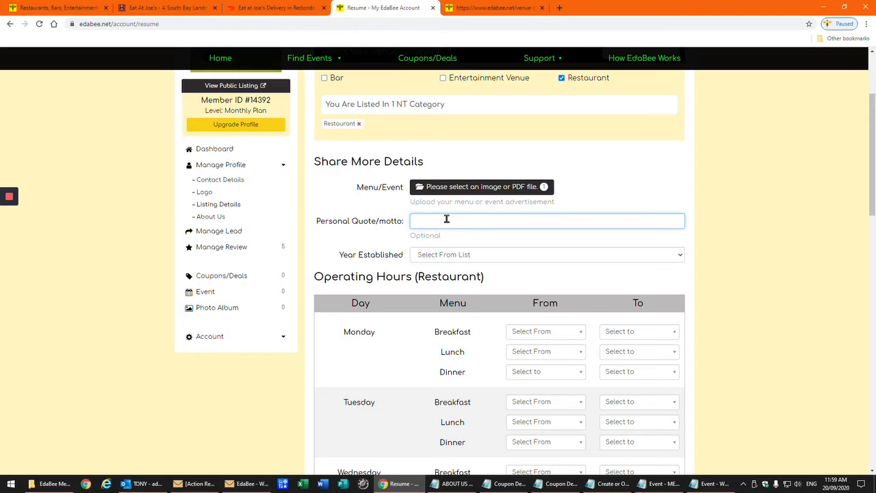
{"action": "type", "text": "B"}
{"action": "type", "text": "y"}
{"action": "left_click", "coordinate": [507, 221]}
{"action": "key", "text": "BackSpace"}
{"action": "type", "text": "Territory"}
Pick 2000 from the Year Established dropdown
{"action": "left_click", "coordinate": [453, 255]}
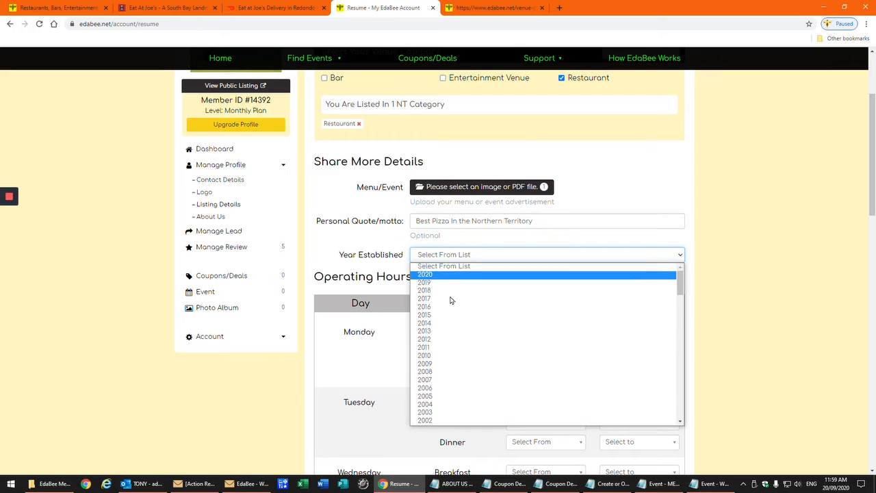
{"action": "scroll", "coordinate": [439, 377], "scroll_direction": "down", "scroll_amount": 6}
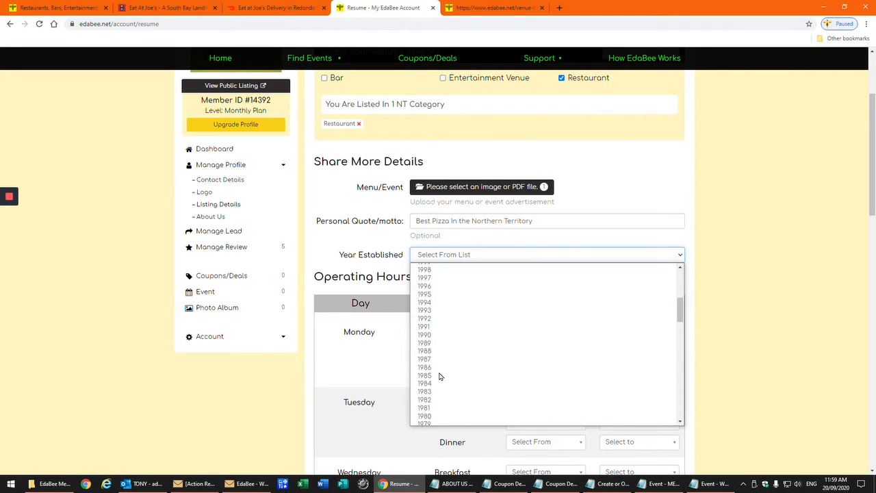
{"action": "scroll", "coordinate": [441, 377], "scroll_direction": "up", "scroll_amount": 3}
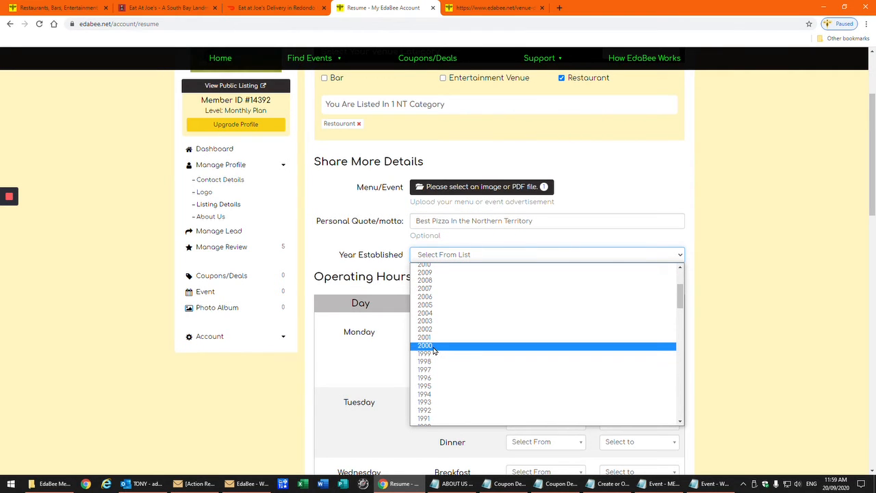
{"action": "left_click", "coordinate": [434, 347]}
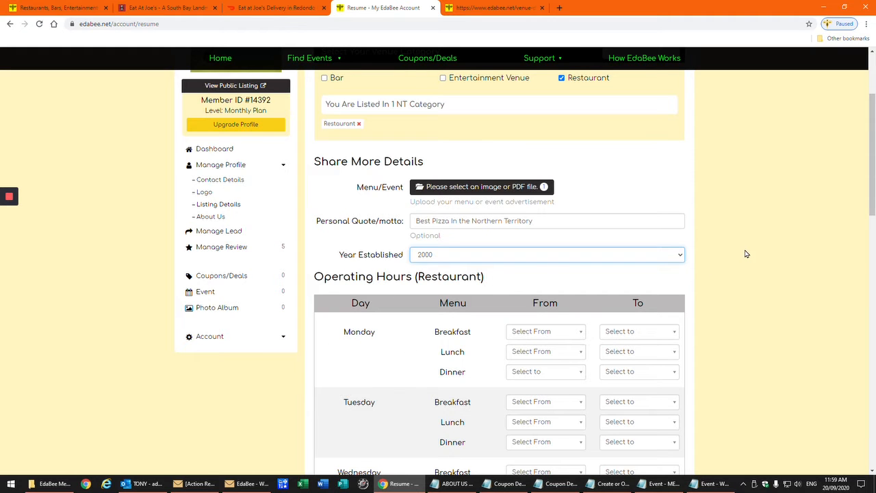
{"action": "scroll", "coordinate": [746, 254], "scroll_direction": "down", "scroll_amount": 2}
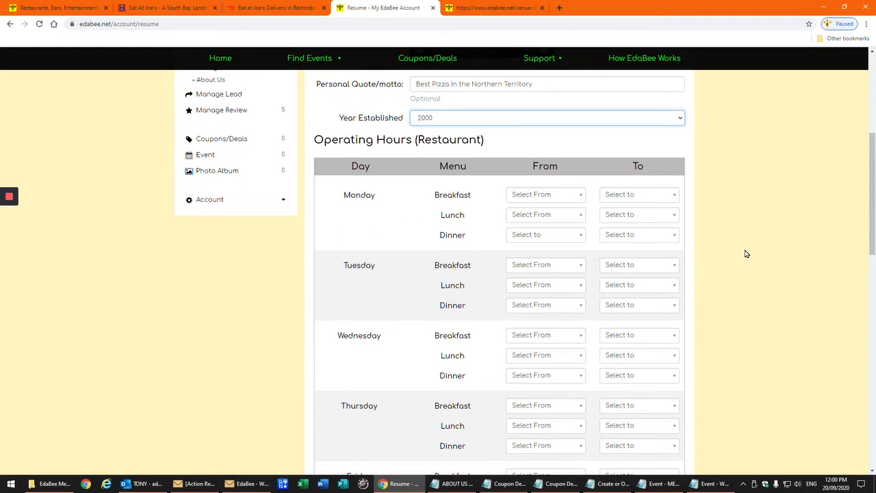
{"action": "scroll", "coordinate": [746, 254], "scroll_direction": "down", "scroll_amount": 1}
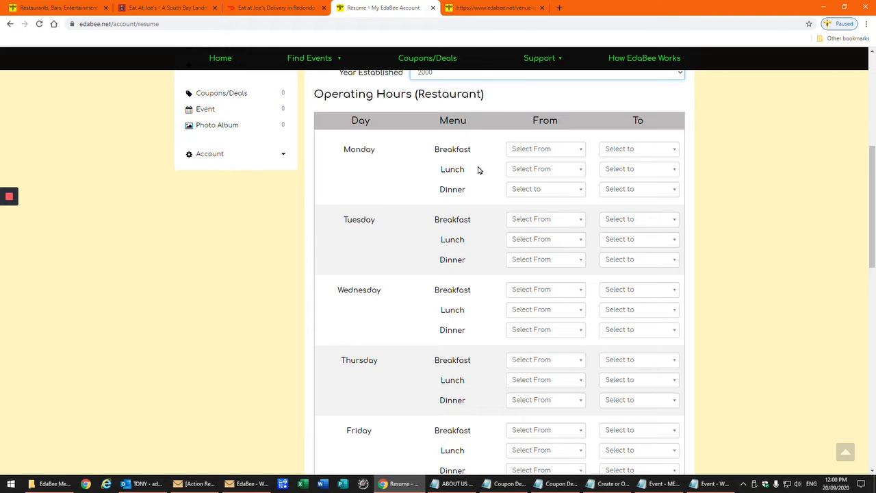
{"action": "scroll", "coordinate": [478, 170], "scroll_direction": "down", "scroll_amount": 3}
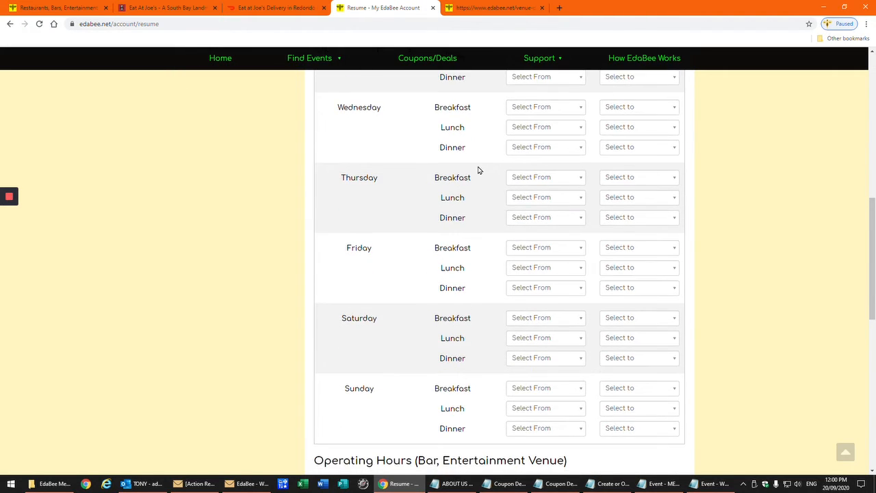
{"action": "scroll", "coordinate": [479, 170], "scroll_direction": "down", "scroll_amount": 3}
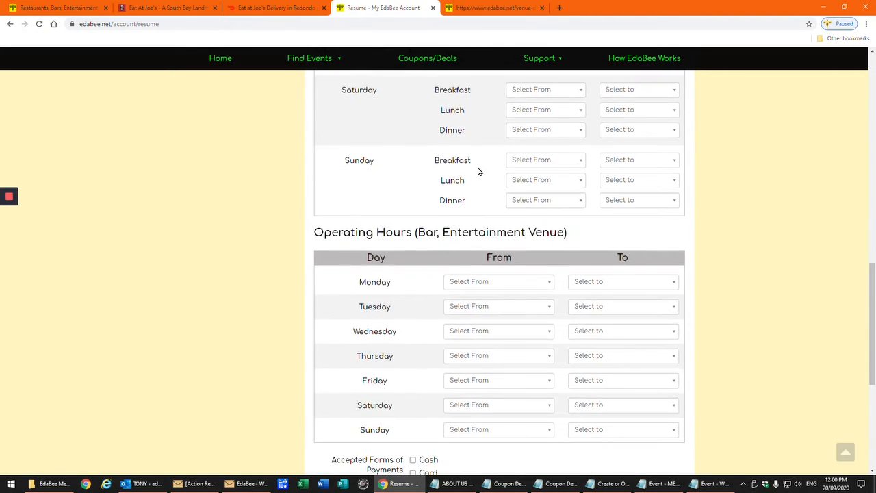
{"action": "scroll", "coordinate": [479, 170], "scroll_direction": "down", "scroll_amount": 2}
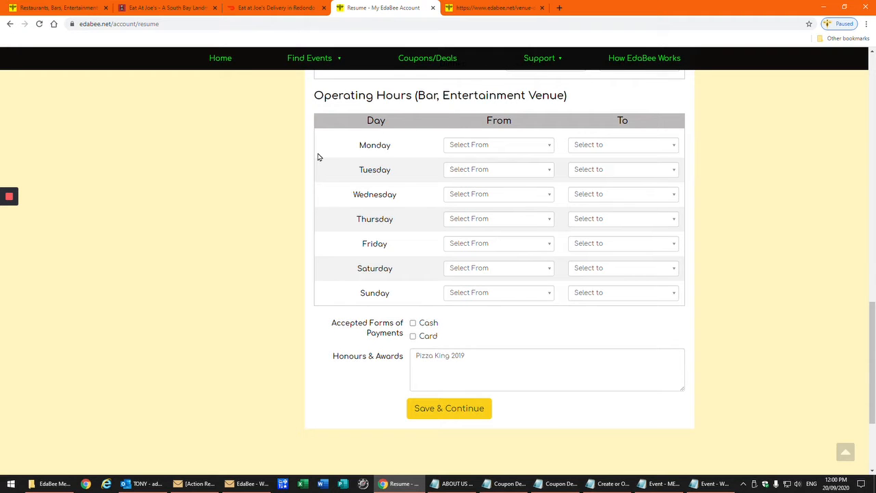
{"action": "scroll", "coordinate": [373, 255], "scroll_direction": "up", "scroll_amount": 7}
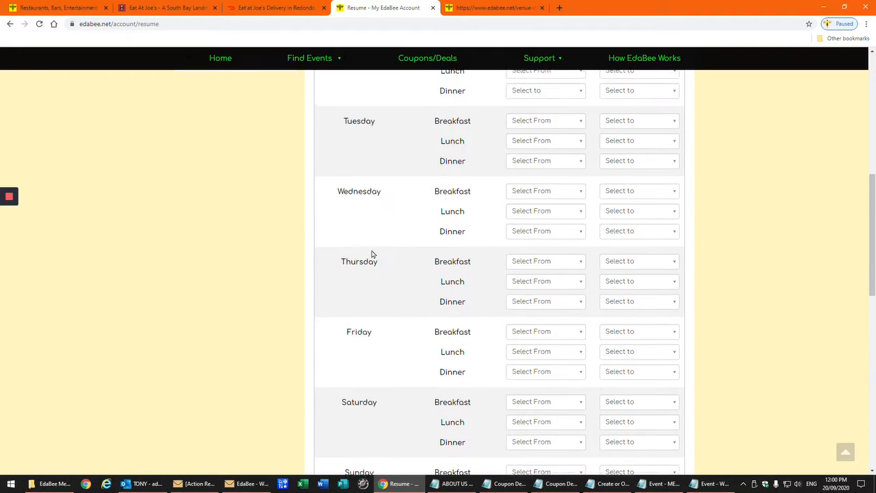
{"action": "scroll", "coordinate": [373, 255], "scroll_direction": "down", "scroll_amount": 9}
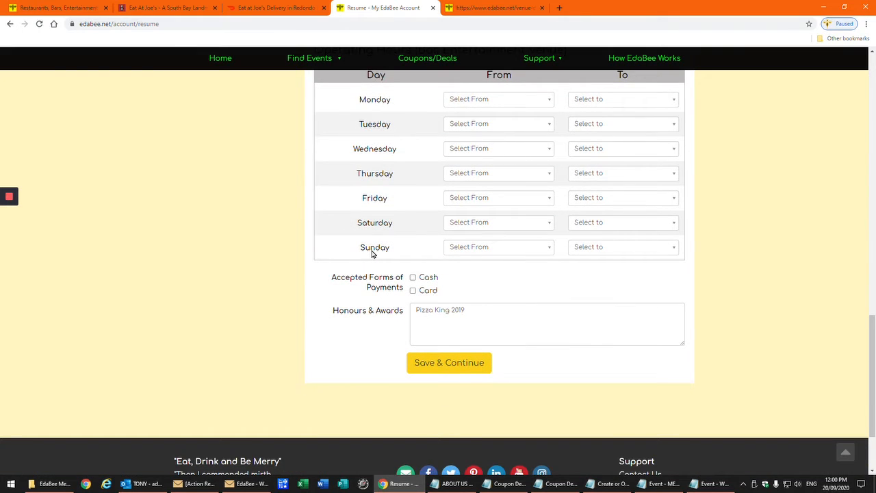
{"action": "scroll", "coordinate": [372, 253], "scroll_direction": "up", "scroll_amount": 15}
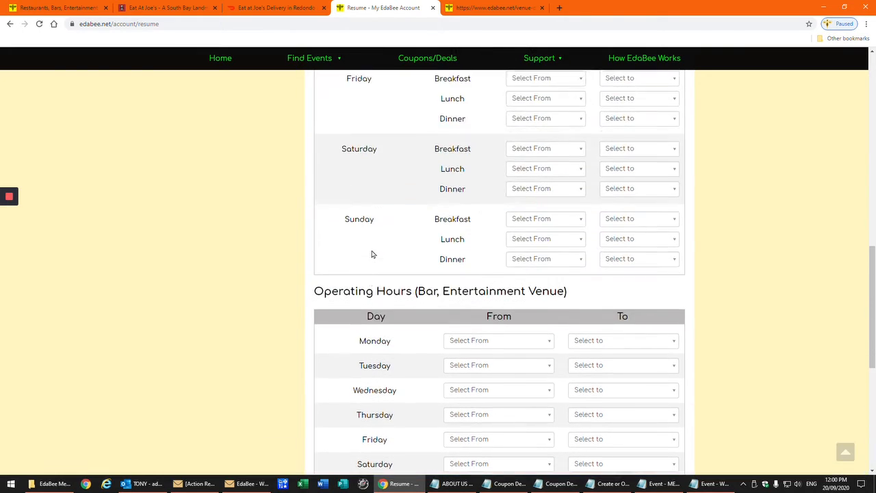
{"action": "scroll", "coordinate": [372, 253], "scroll_direction": "up", "scroll_amount": 3}
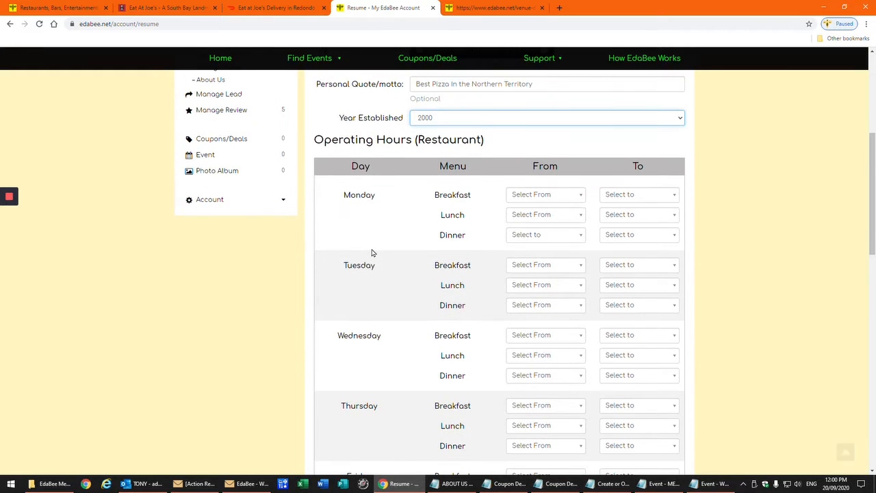
{"action": "scroll", "coordinate": [371, 252], "scroll_direction": "down", "scroll_amount": 3}
{"action": "scroll", "coordinate": [372, 254], "scroll_direction": "down", "scroll_amount": 5}
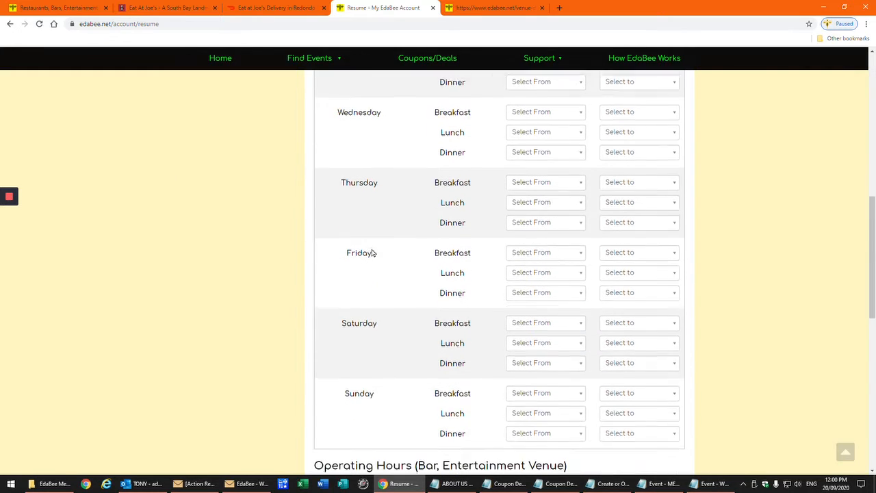
{"action": "scroll", "coordinate": [372, 254], "scroll_direction": "down", "scroll_amount": 5}
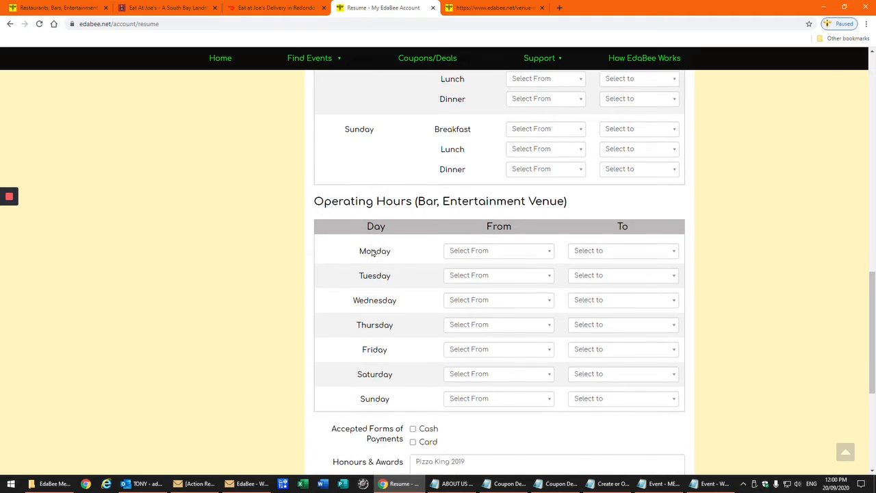
{"action": "scroll", "coordinate": [372, 253], "scroll_direction": "down", "scroll_amount": 1}
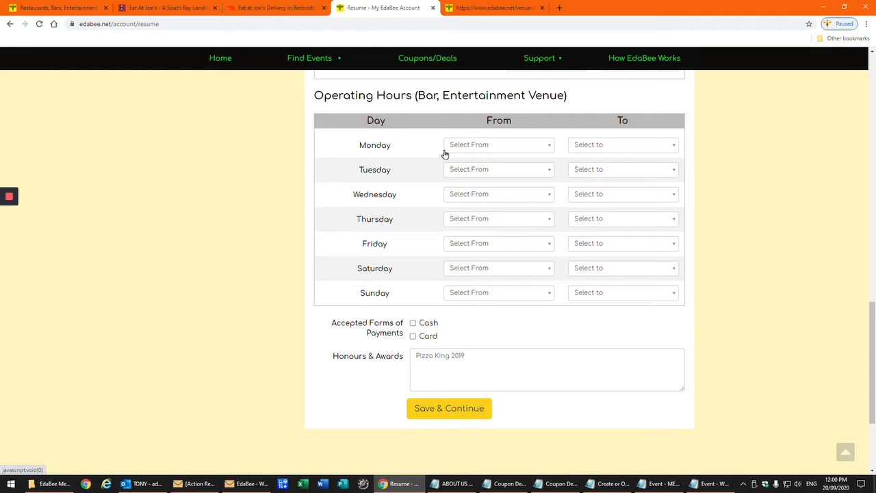
{"action": "scroll", "coordinate": [446, 241], "scroll_direction": "up", "scroll_amount": 4}
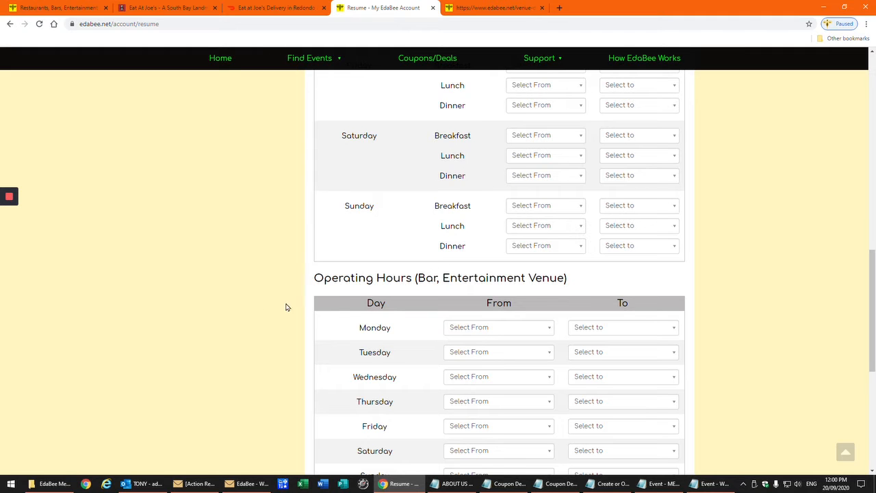
{"action": "scroll", "coordinate": [209, 302], "scroll_direction": "up", "scroll_amount": 1}
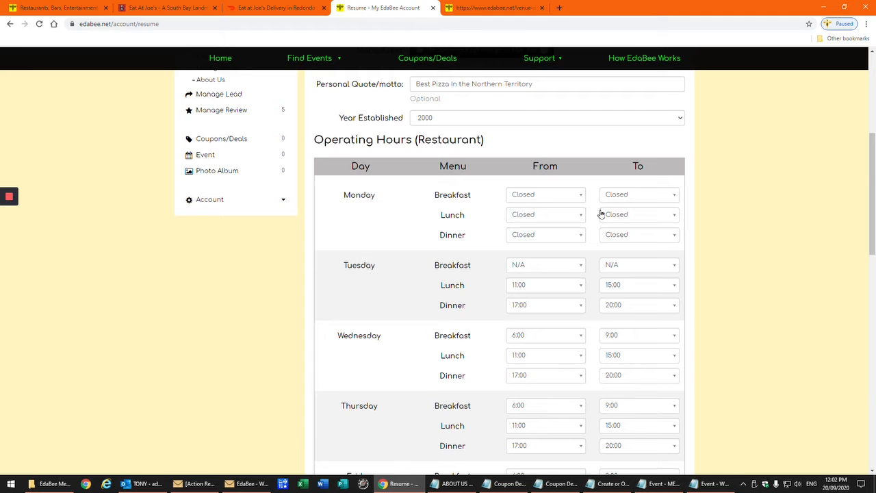
Scroll down the Listing Details form past Honours & Awards toward the payment options
{"action": "scroll", "coordinate": [391, 288], "scroll_direction": "down", "scroll_amount": 2}
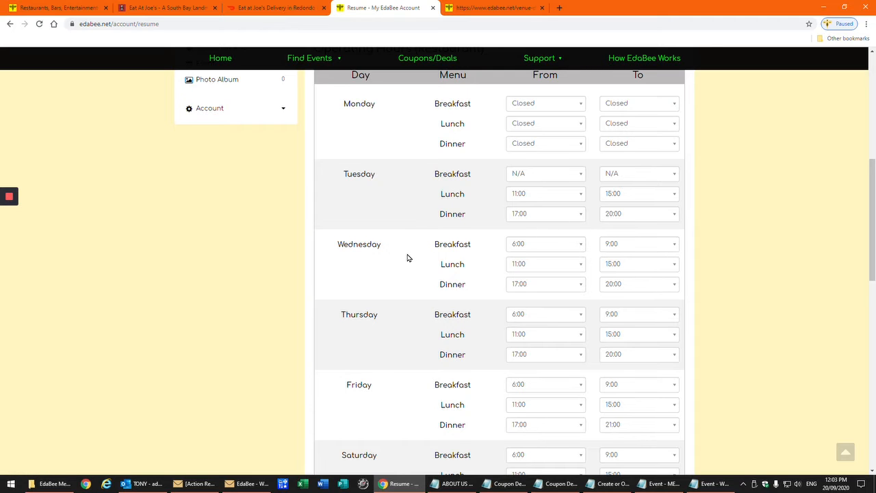
{"action": "scroll", "coordinate": [407, 258], "scroll_direction": "down", "scroll_amount": 2}
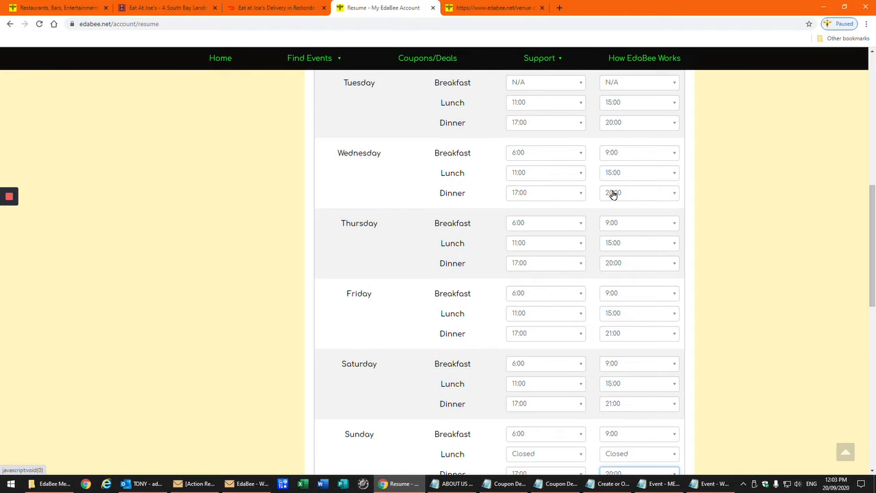
{"action": "scroll", "coordinate": [551, 245], "scroll_direction": "down", "scroll_amount": 1}
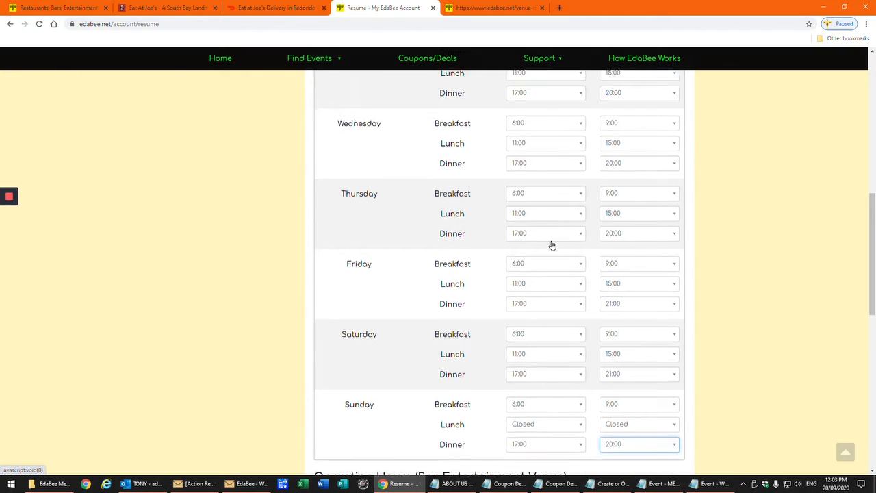
{"action": "scroll", "coordinate": [552, 244], "scroll_direction": "down", "scroll_amount": 2}
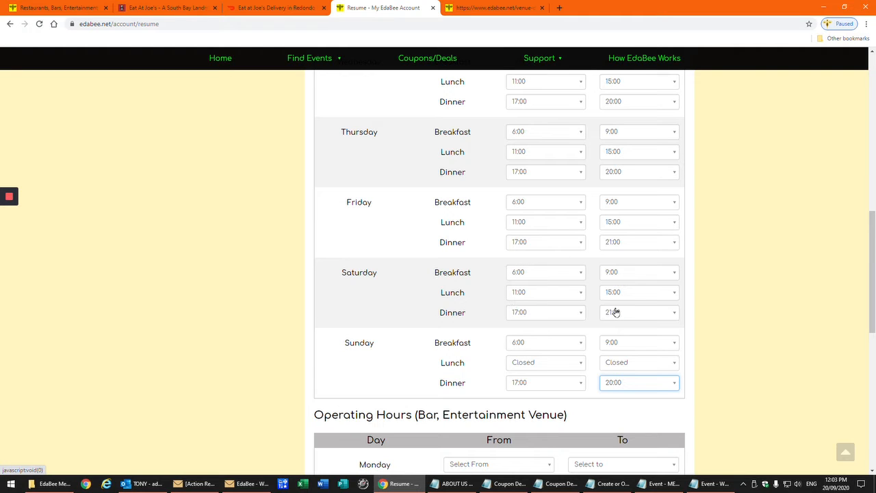
{"action": "scroll", "coordinate": [425, 288], "scroll_direction": "down", "scroll_amount": 3}
{"action": "scroll", "coordinate": [424, 288], "scroll_direction": "down", "scroll_amount": 2}
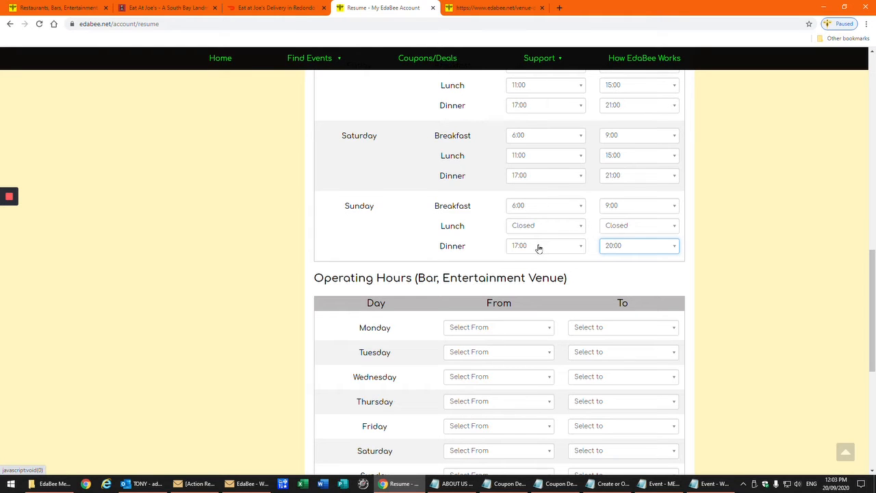
{"action": "scroll", "coordinate": [275, 254], "scroll_direction": "down", "scroll_amount": 1}
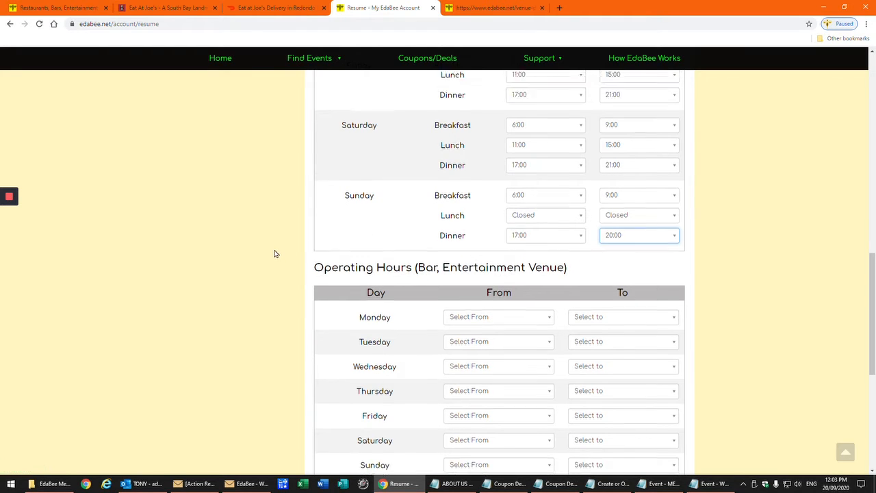
{"action": "scroll", "coordinate": [276, 254], "scroll_direction": "down", "scroll_amount": 2}
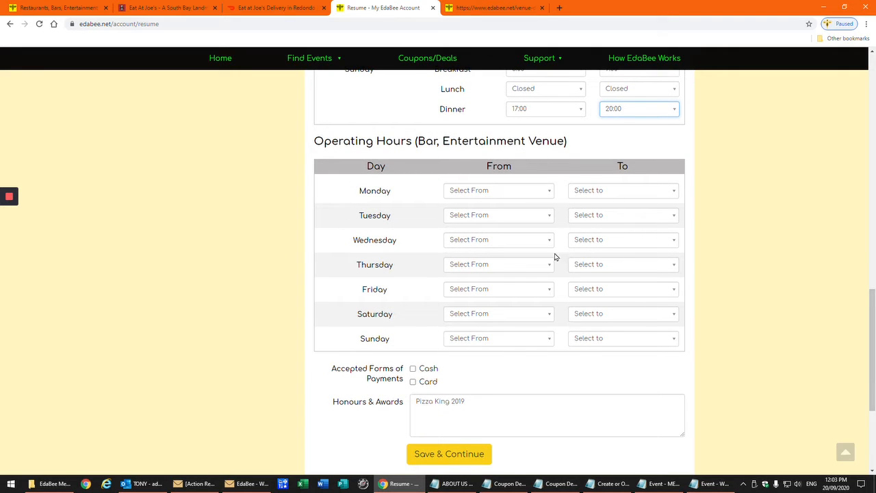
{"action": "scroll", "coordinate": [456, 317], "scroll_direction": "down", "scroll_amount": 1}
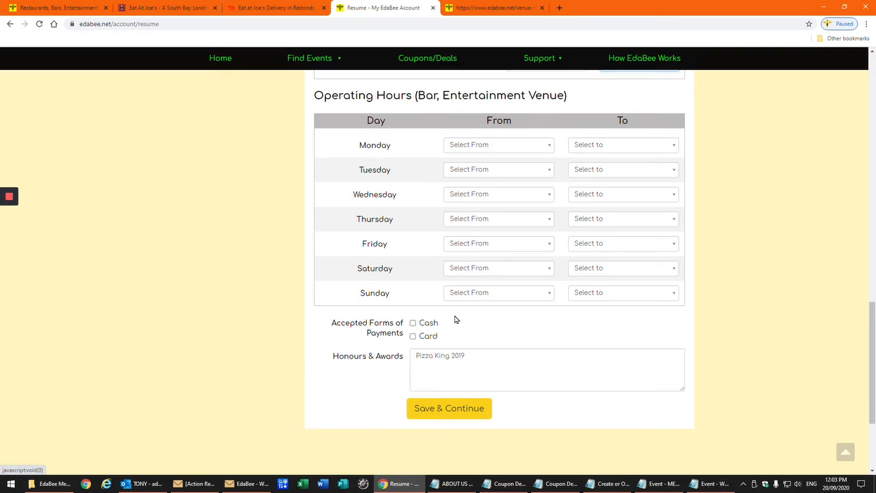
Tick Cash and Card as accepted forms of payment
{"action": "scroll", "coordinate": [464, 321], "scroll_direction": "down", "scroll_amount": 1}
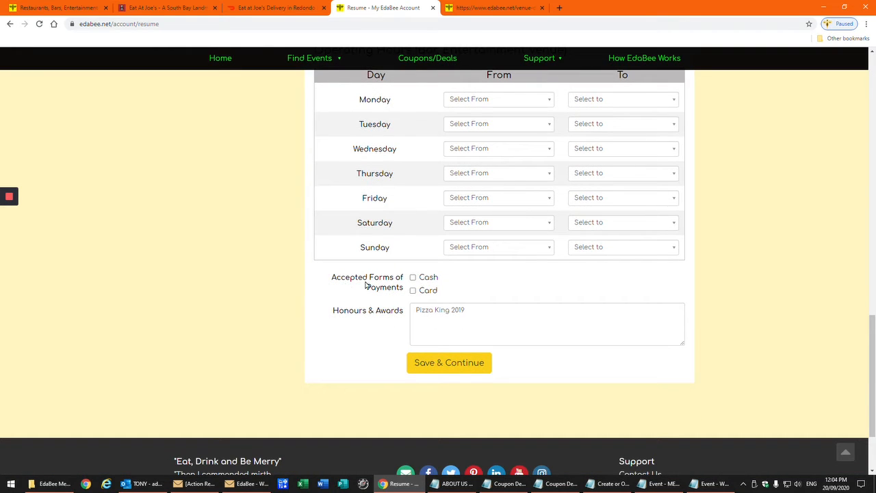
{"action": "left_click", "coordinate": [413, 278]}
{"action": "left_click", "coordinate": [414, 291]}
Save the listing details with Save & Continue to reach the About Us page
{"action": "scroll", "coordinate": [217, 273], "scroll_direction": "down", "scroll_amount": 2}
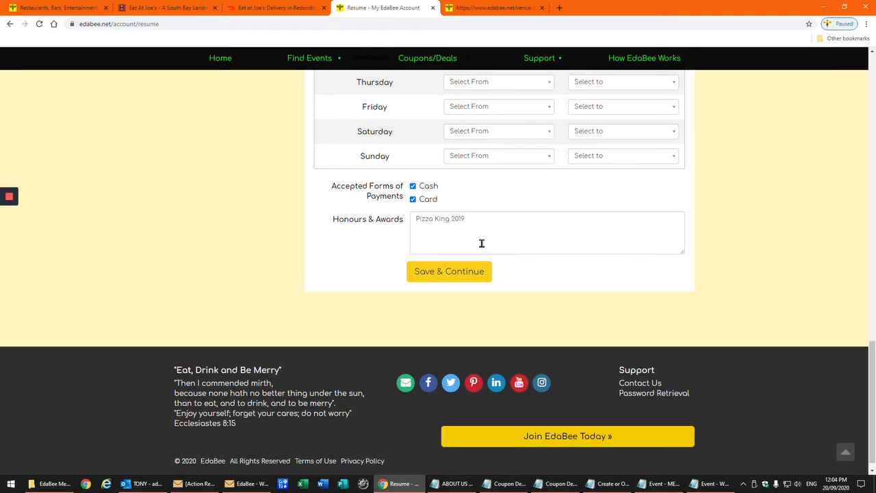
{"action": "scroll", "coordinate": [479, 236], "scroll_direction": "up", "scroll_amount": 10}
{"action": "scroll", "coordinate": [481, 247], "scroll_direction": "up", "scroll_amount": 7}
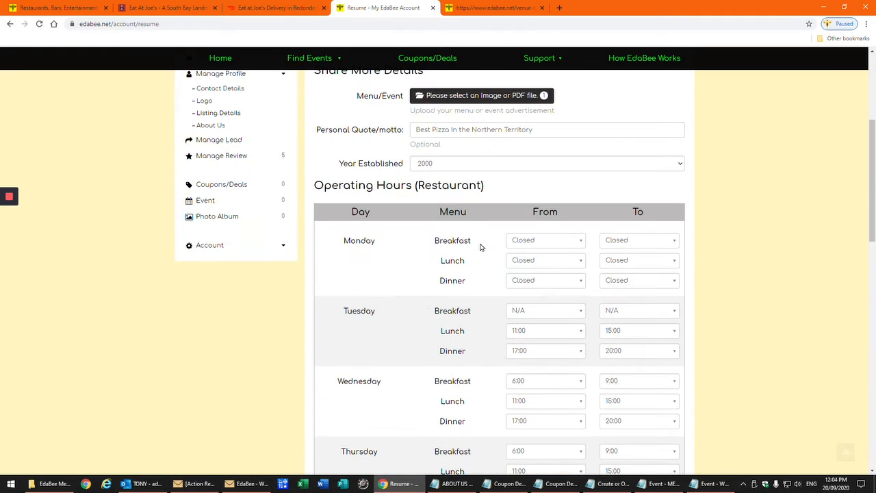
{"action": "scroll", "coordinate": [481, 247], "scroll_direction": "down", "scroll_amount": 8}
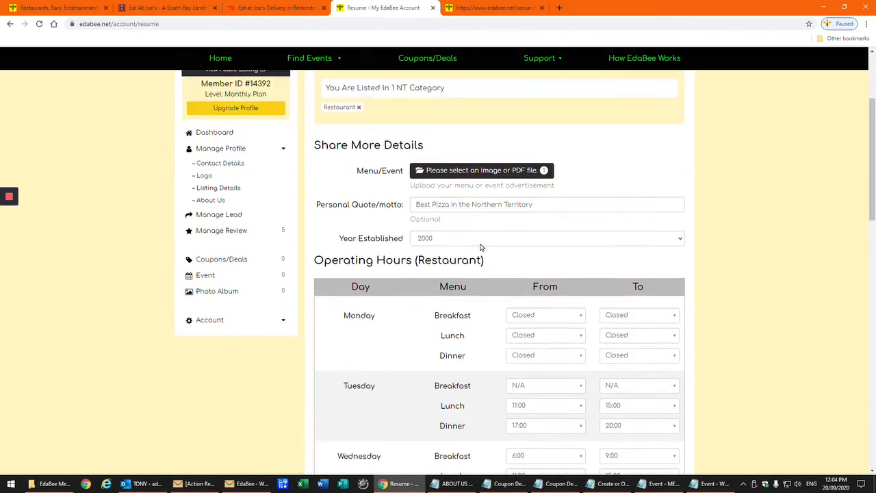
{"action": "scroll", "coordinate": [480, 247], "scroll_direction": "down", "scroll_amount": 6}
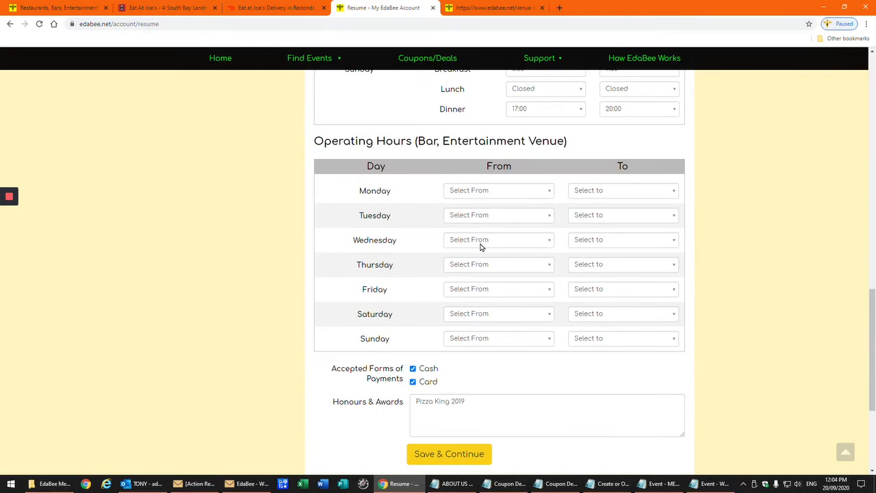
{"action": "left_click", "coordinate": [466, 264]}
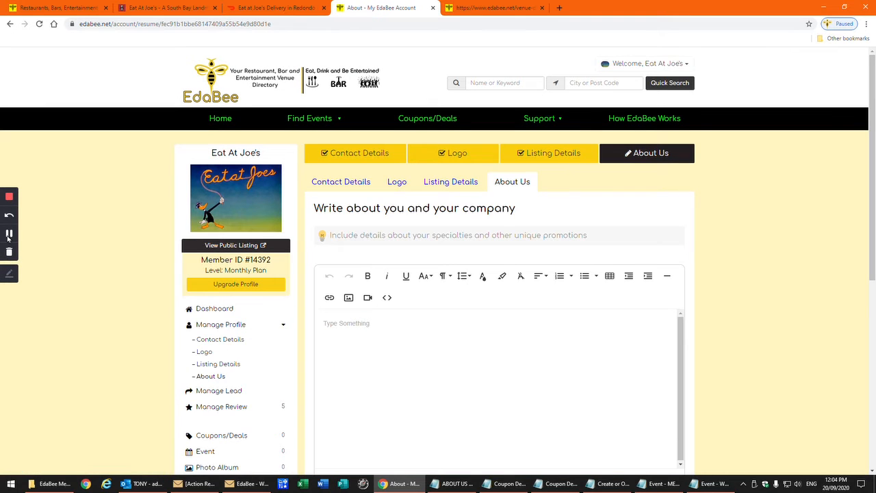
Paste the prepared 284-character Eat At Joe's description into the empty About Us editor
{"action": "left_click", "coordinate": [9, 233]}
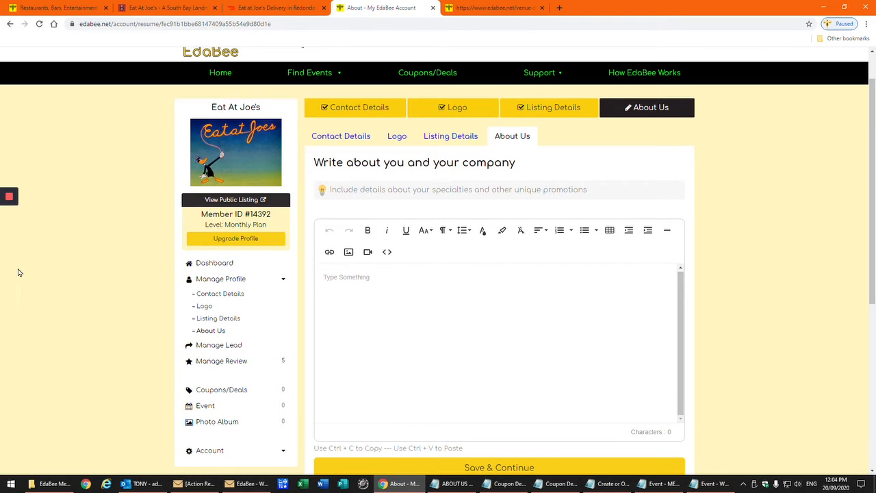
{"action": "mouse_move", "coordinate": [13, 273]}
{"action": "right_click", "coordinate": [328, 276]}
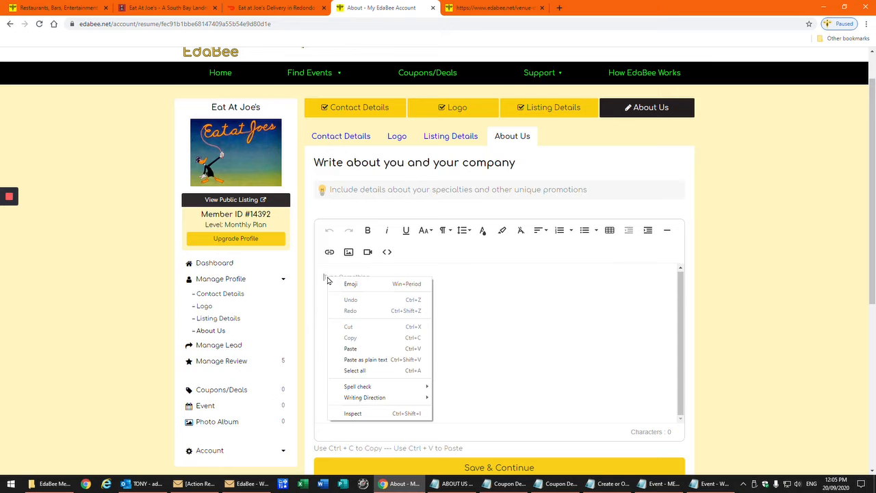
{"action": "left_click", "coordinate": [355, 347]}
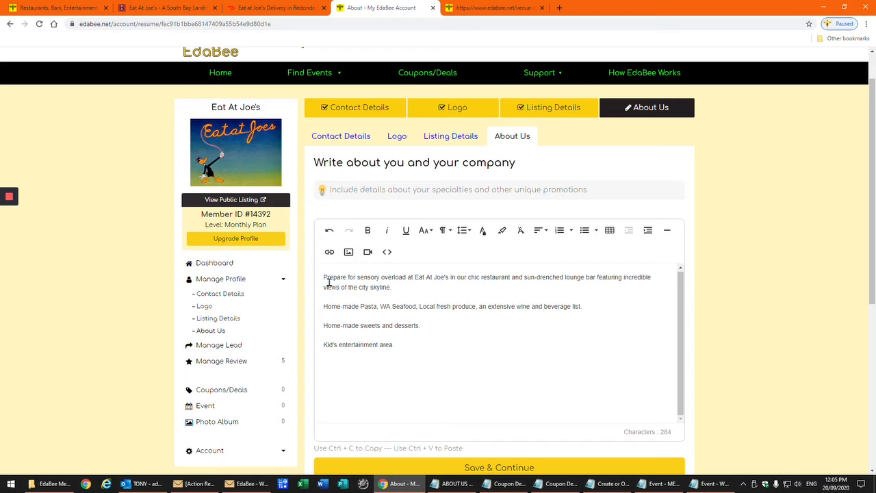
Make 'Eat At Joe's' bold, a larger font size and dark purple
{"action": "left_click_drag", "start_coordinate": [415, 277], "coordinate": [447, 276]}
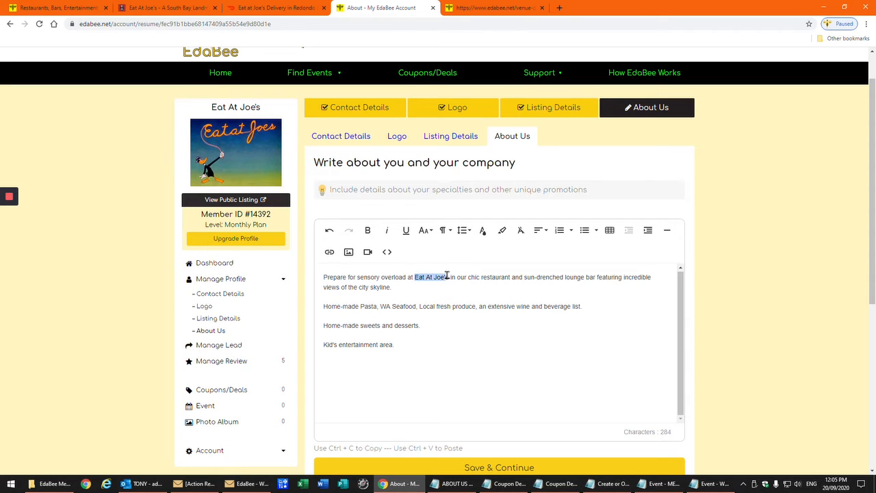
{"action": "left_click", "coordinate": [369, 231]}
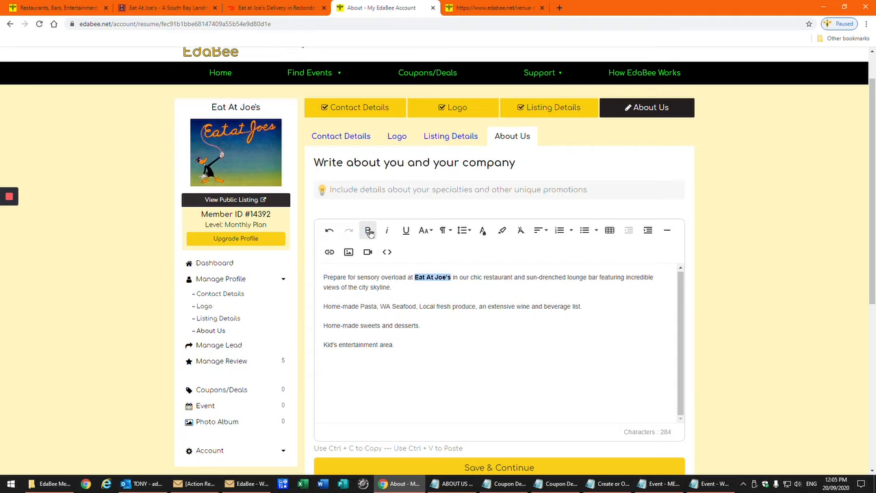
{"action": "left_click", "coordinate": [426, 230]}
{"action": "left_click", "coordinate": [430, 270]}
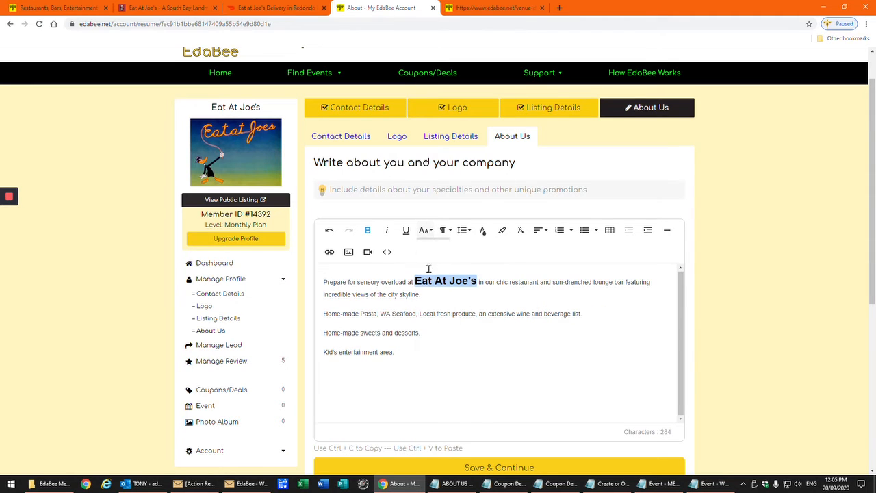
{"action": "left_click", "coordinate": [482, 230]}
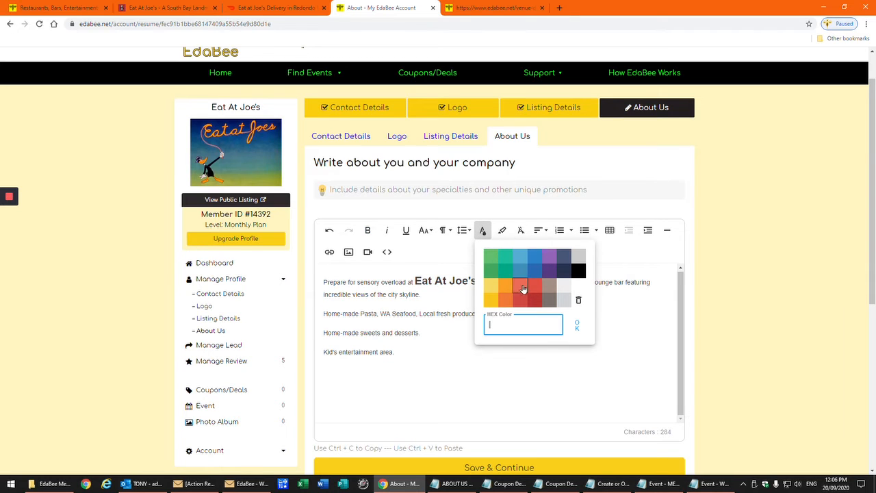
{"action": "left_click", "coordinate": [549, 275]}
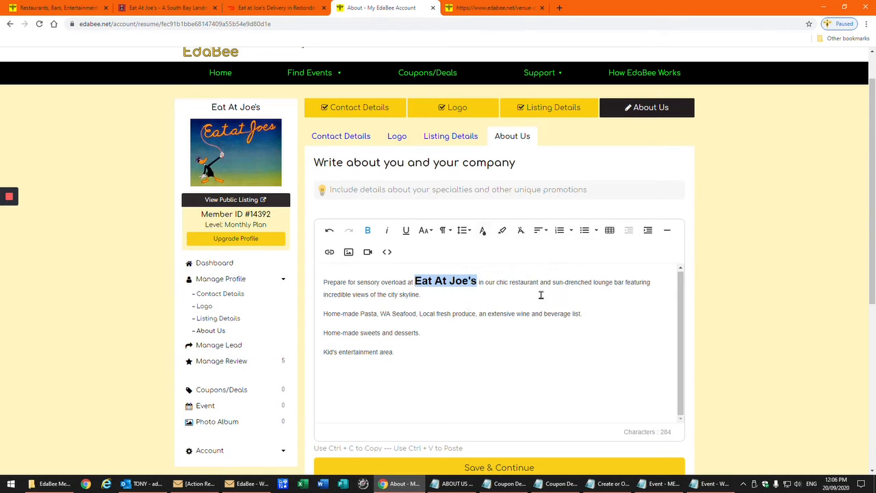
{"action": "left_click", "coordinate": [517, 383]}
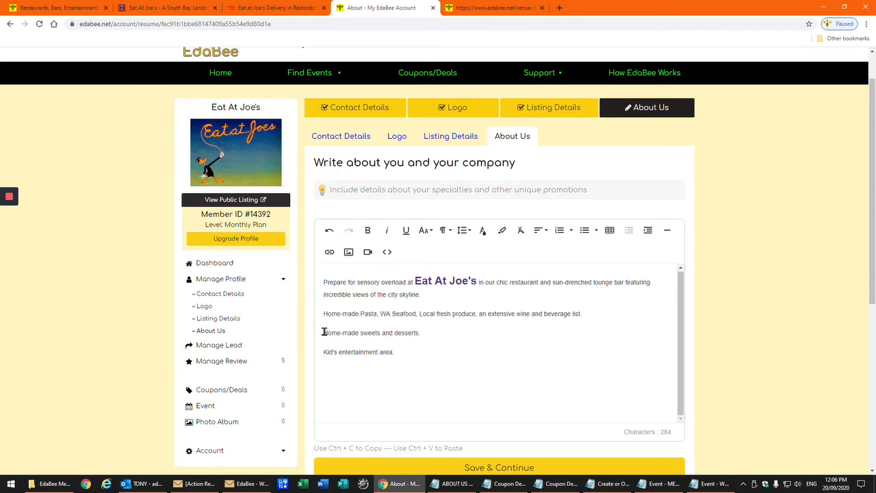
Start a link on the Home-made sweets and desserts line, then cancel without linking
{"action": "left_click_drag", "start_coordinate": [324, 332], "coordinate": [434, 336]}
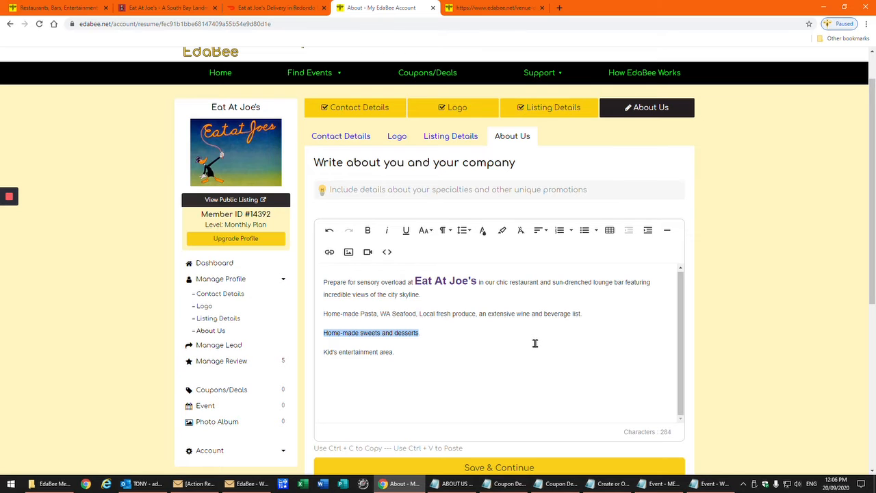
{"action": "left_click", "coordinate": [330, 252]}
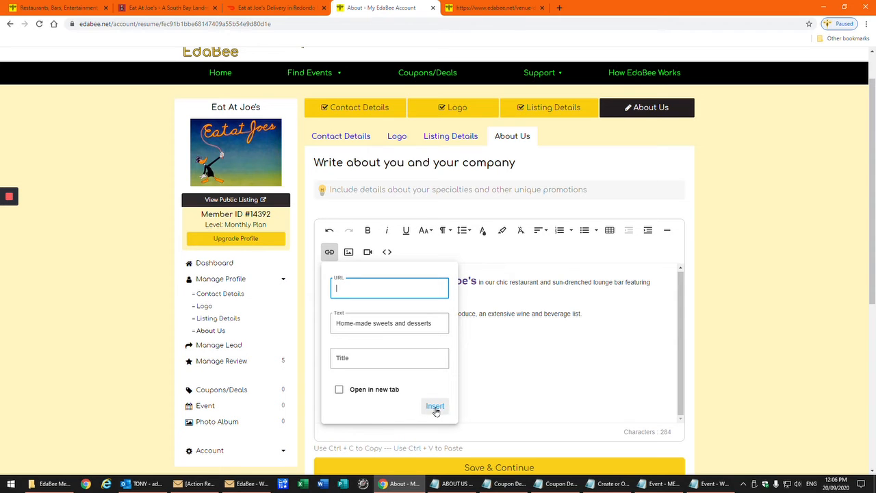
{"action": "left_click", "coordinate": [511, 370]}
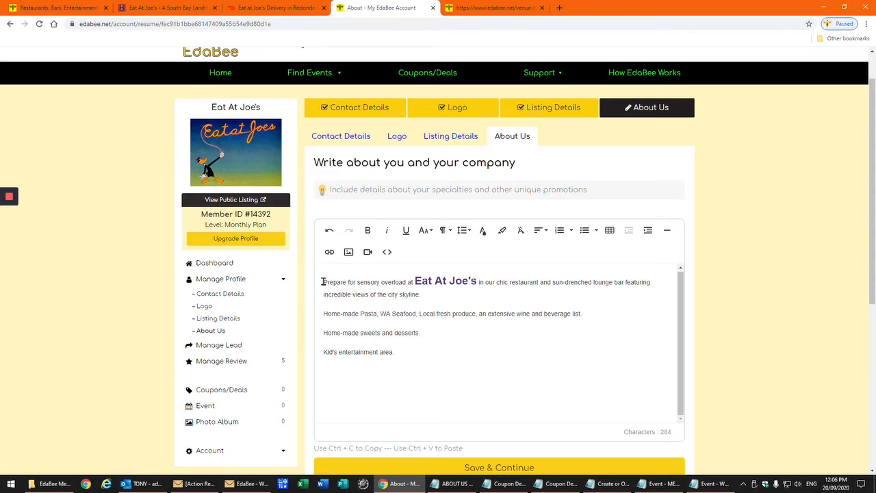
Italicise and centre the whole first paragraph
{"action": "left_click_drag", "start_coordinate": [322, 281], "coordinate": [654, 294]}
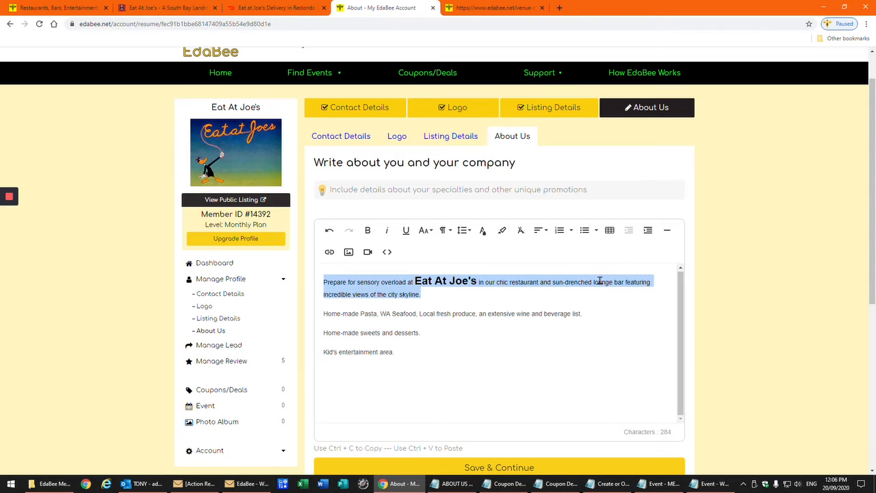
{"action": "left_click", "coordinate": [387, 230]}
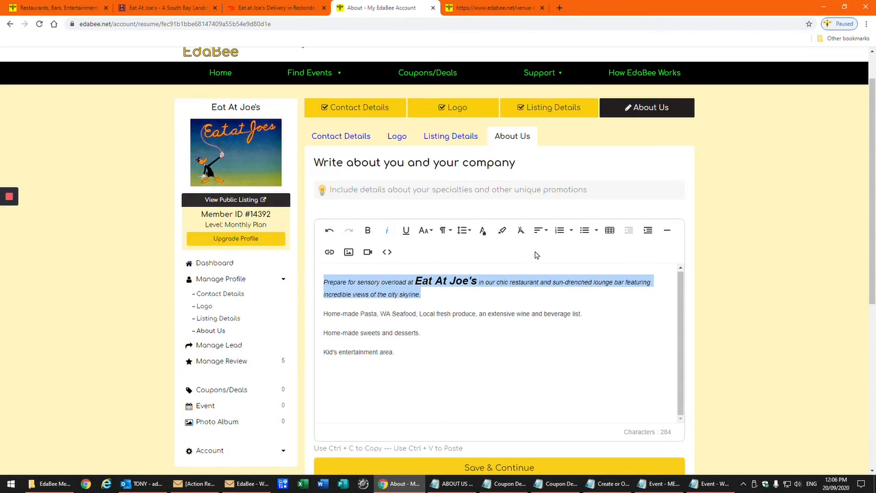
{"action": "left_click", "coordinate": [540, 230]}
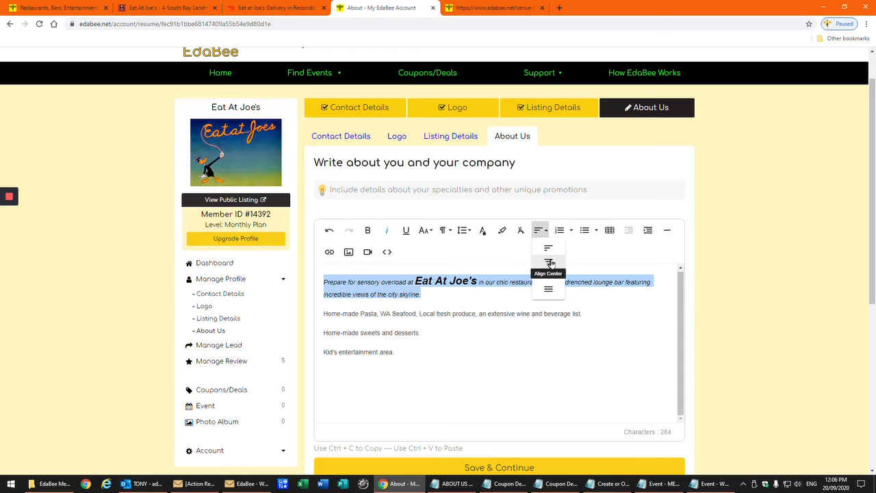
{"action": "left_click", "coordinate": [550, 262]}
Try right, left and justified alignment on the first paragraph, settling on centred
{"action": "left_click", "coordinate": [540, 230]}
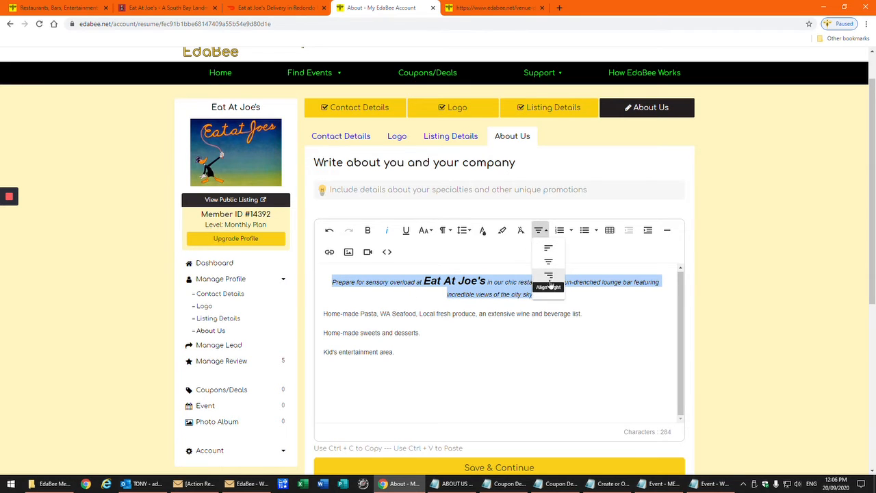
{"action": "left_click", "coordinate": [552, 277]}
{"action": "left_click", "coordinate": [540, 230]}
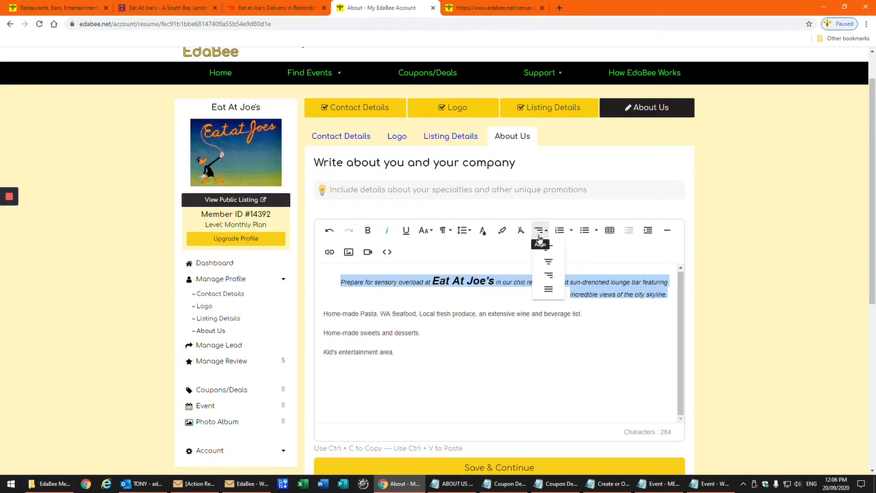
{"action": "left_click", "coordinate": [548, 250]}
{"action": "left_click", "coordinate": [541, 230]}
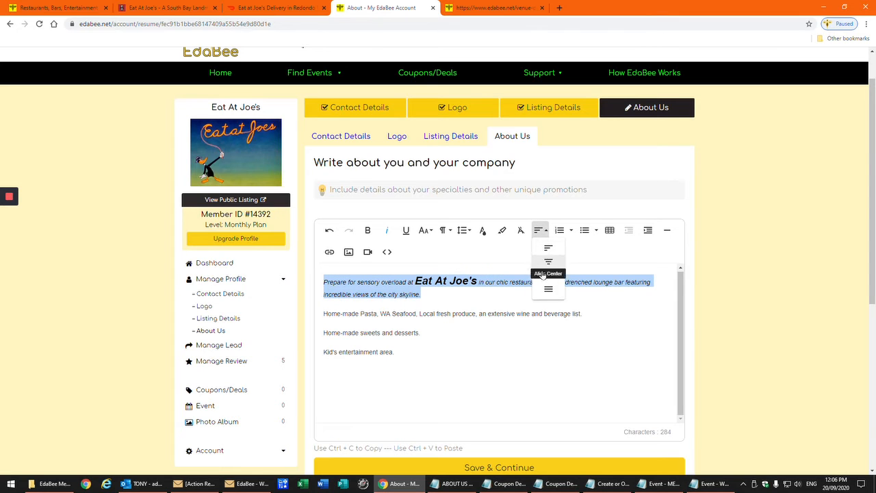
{"action": "left_click", "coordinate": [548, 290]}
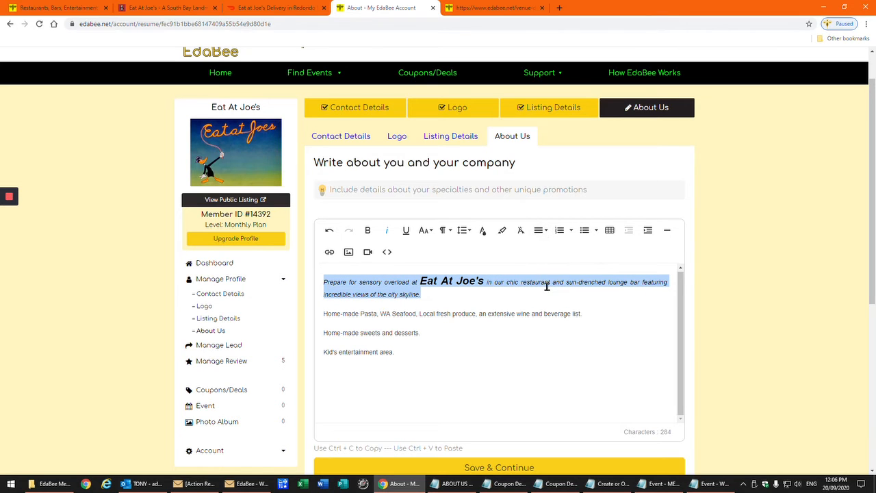
{"action": "left_click", "coordinate": [539, 231]}
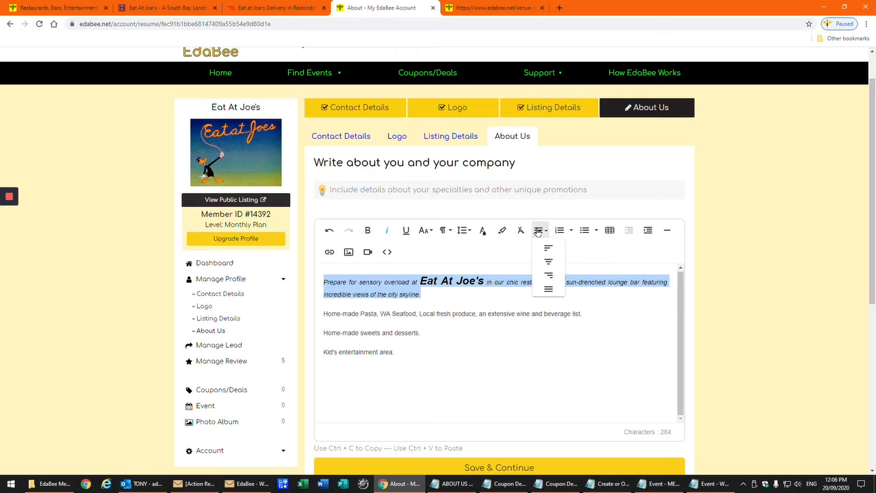
{"action": "left_click", "coordinate": [549, 261]}
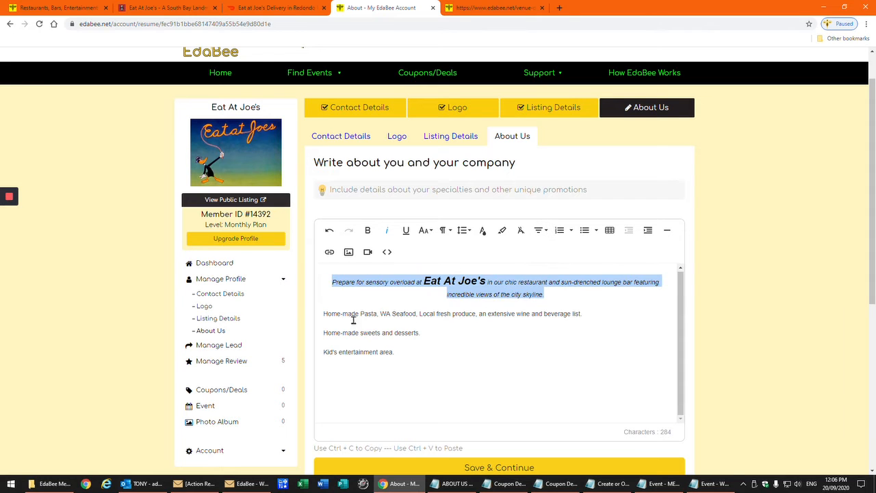
Right-align the home-made pasta line and check the desserts and kids' area lines
{"action": "left_click_drag", "start_coordinate": [321, 313], "coordinate": [586, 314]}
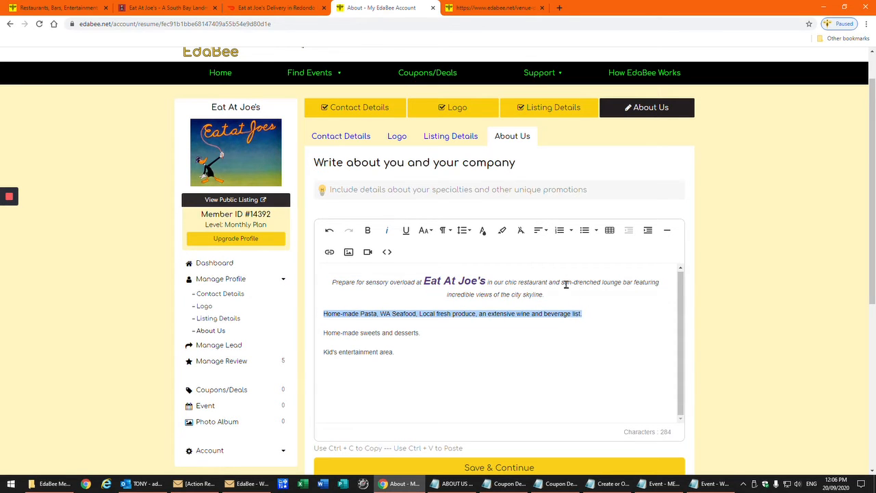
{"action": "left_click", "coordinate": [541, 232]}
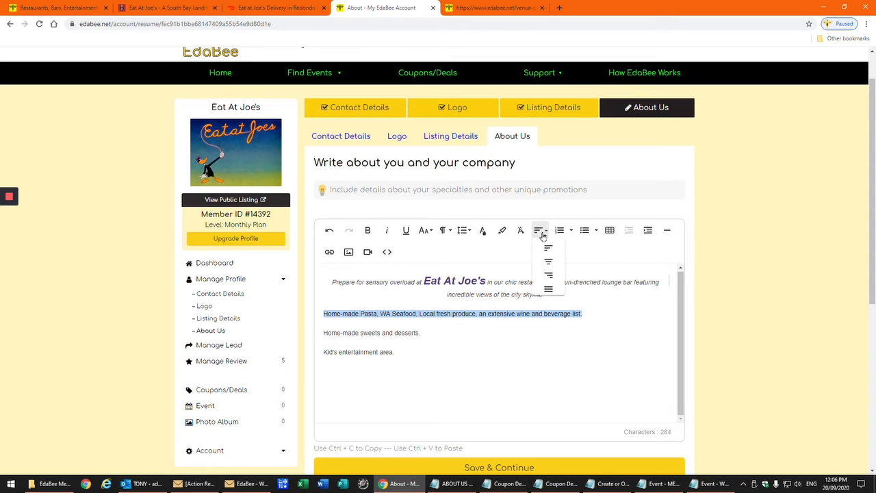
{"action": "left_click", "coordinate": [552, 277]}
{"action": "left_click_drag", "start_coordinate": [434, 333], "coordinate": [318, 338]}
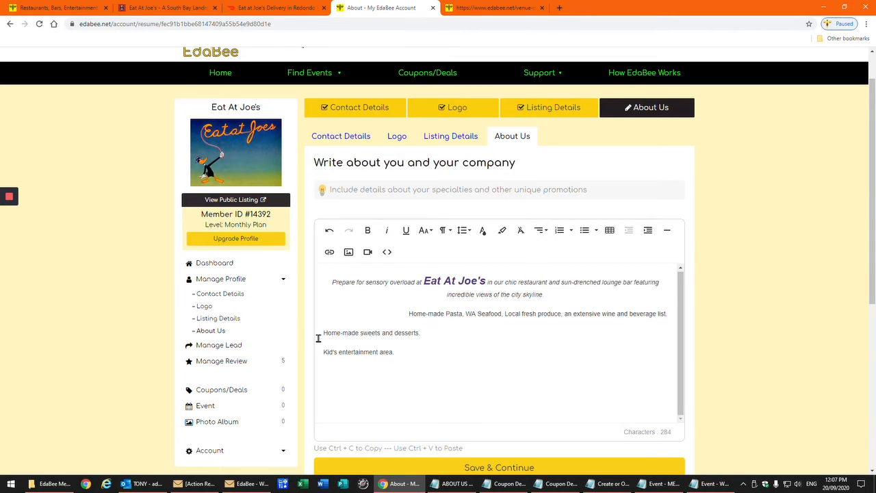
{"action": "left_click_drag", "start_coordinate": [410, 350], "coordinate": [318, 354]}
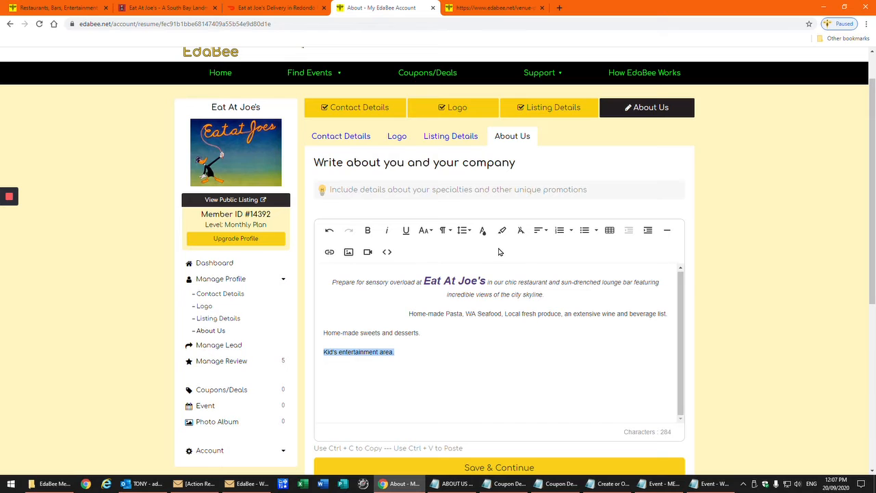
{"action": "left_click", "coordinate": [492, 364]}
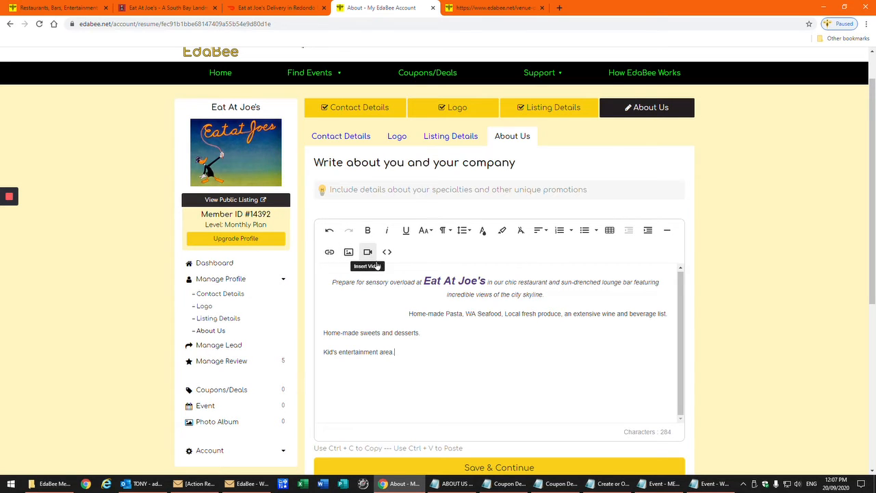
Save the About Us text, landing on the dashboard showing 0 coupons, events and albums
{"action": "scroll", "coordinate": [538, 337], "scroll_direction": "down", "scroll_amount": 1}
{"action": "scroll", "coordinate": [538, 338], "scroll_direction": "down", "scroll_amount": 2}
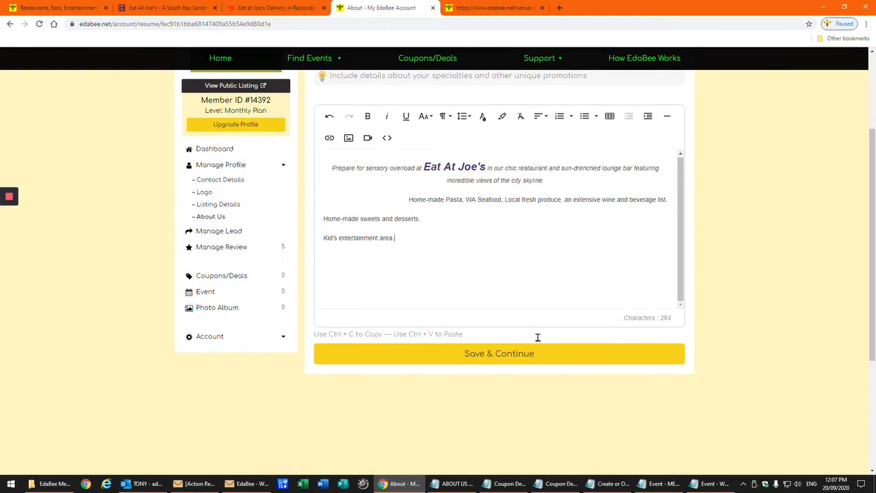
{"action": "scroll", "coordinate": [538, 337], "scroll_direction": "up", "scroll_amount": 1}
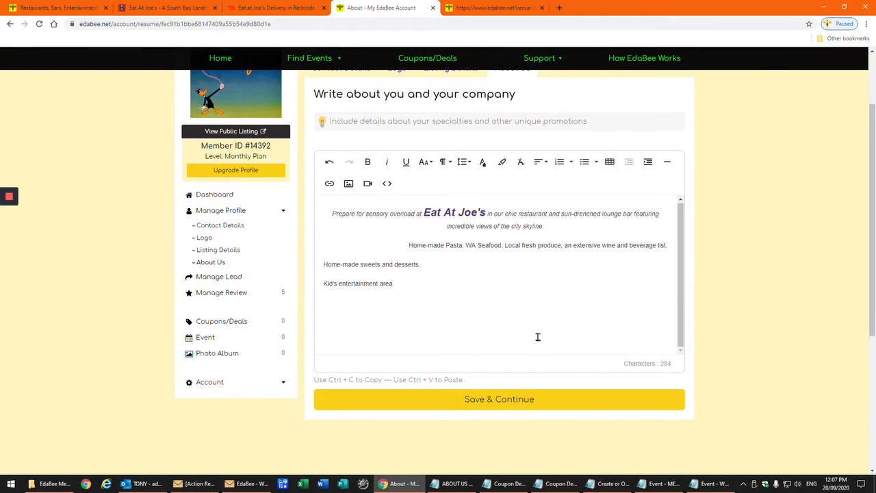
{"action": "left_click", "coordinate": [500, 403]}
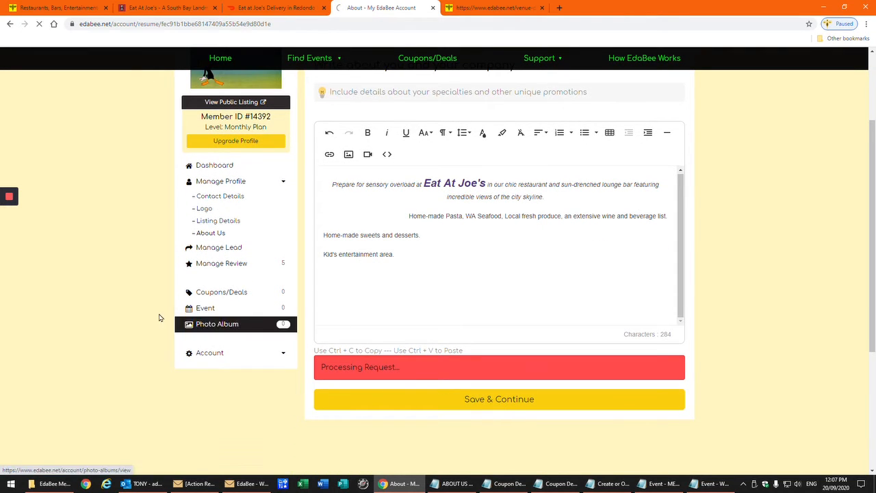
{"action": "mouse_move", "coordinate": [10, 246]}
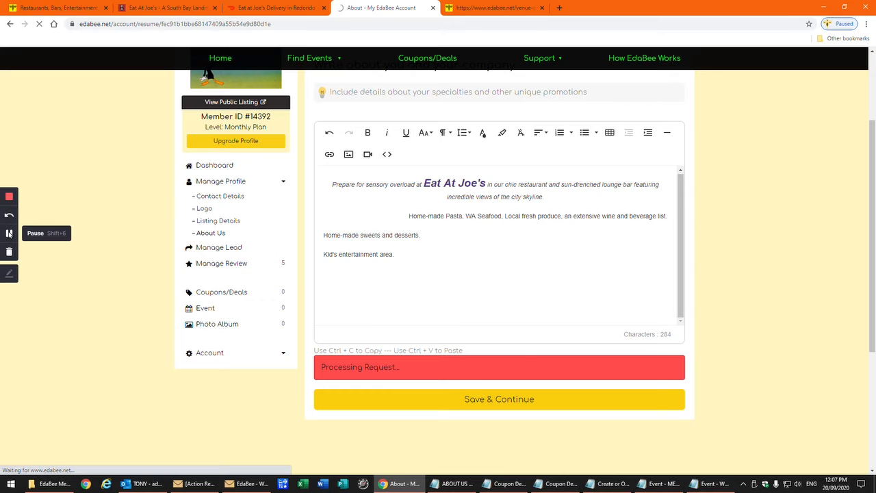
{"action": "scroll", "coordinate": [34, 253], "scroll_direction": "down", "scroll_amount": 1}
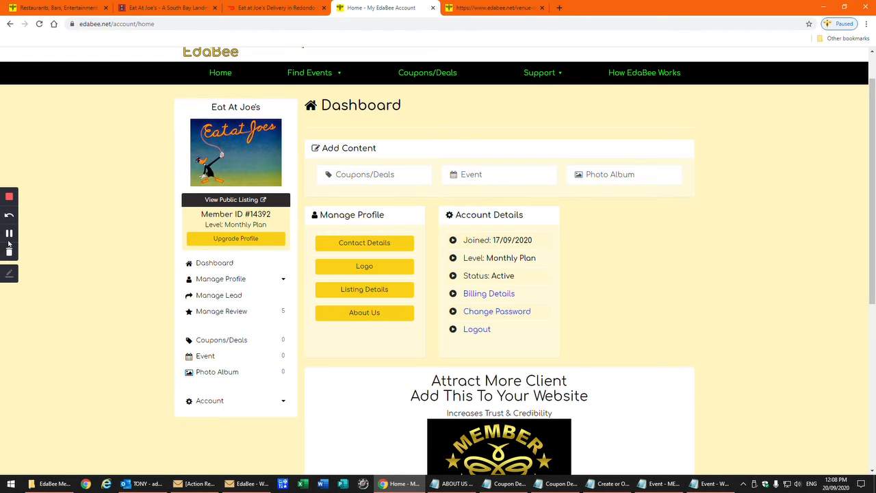
Switch to the tab showing the public EdaBee Venue Directory home page
{"action": "left_click", "coordinate": [5, 233]}
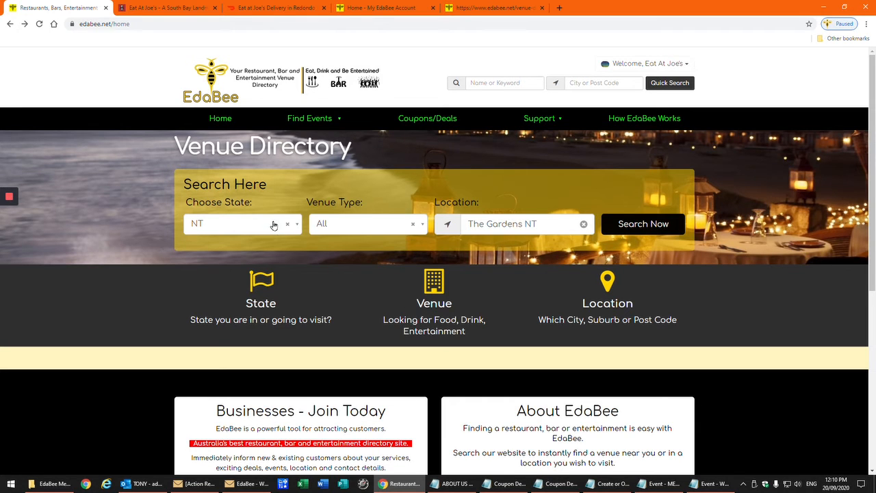
Search venues with state NT, venue type All and location The Gardens NT
{"action": "left_click", "coordinate": [298, 228]}
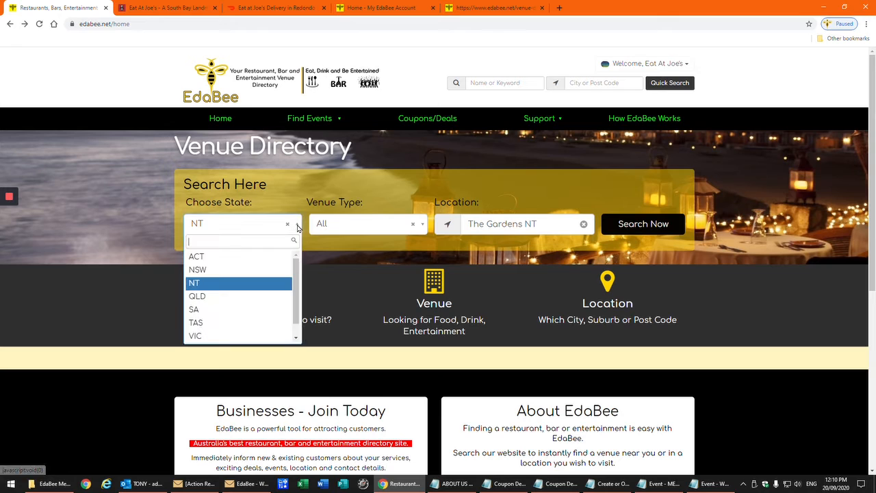
{"action": "left_click", "coordinate": [252, 283]}
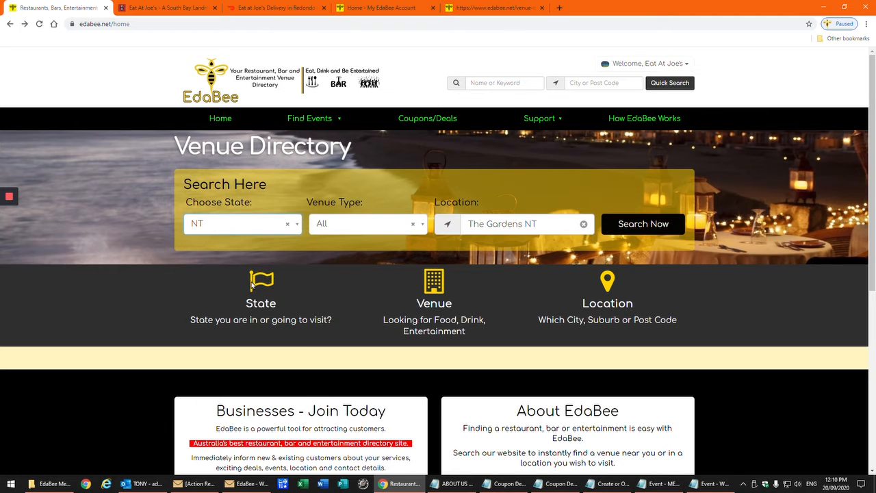
{"action": "left_click", "coordinate": [422, 226]}
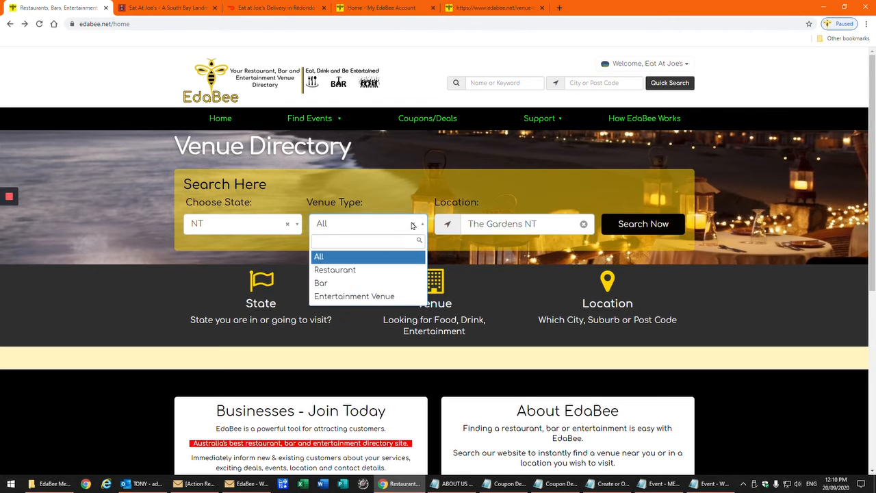
{"action": "left_click", "coordinate": [413, 226]}
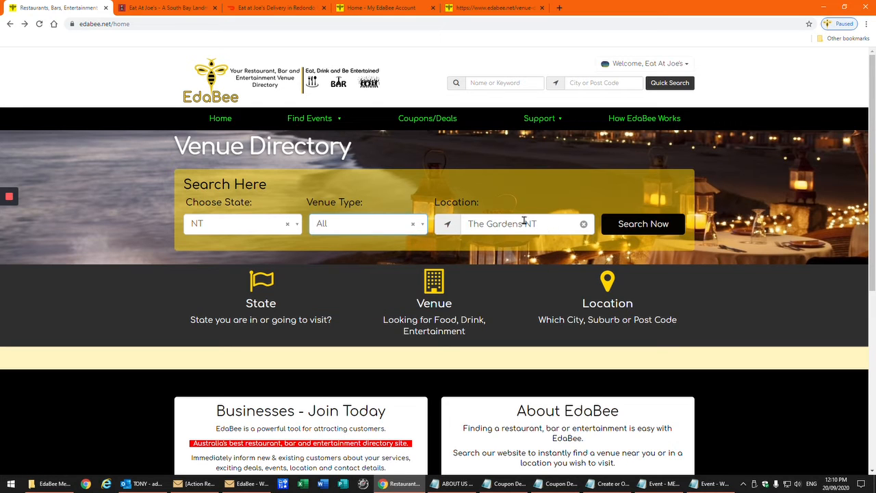
{"action": "left_click", "coordinate": [633, 228]}
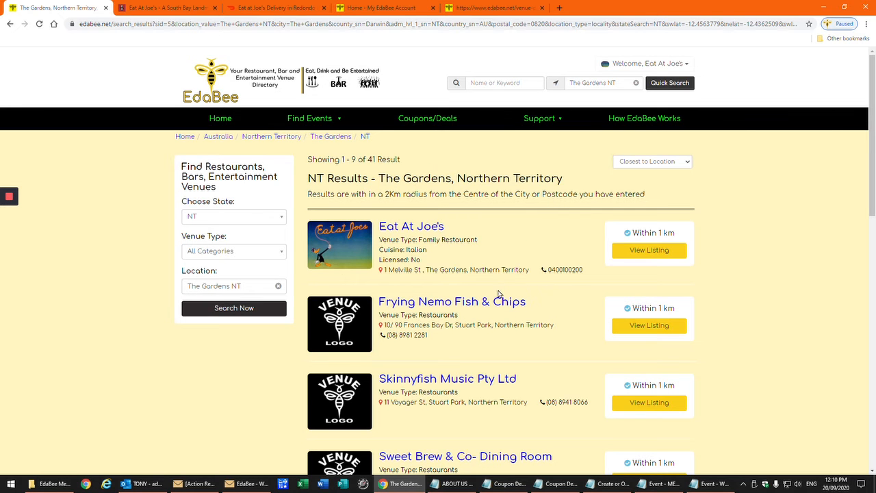
{"action": "scroll", "coordinate": [499, 294], "scroll_direction": "down", "scroll_amount": 5}
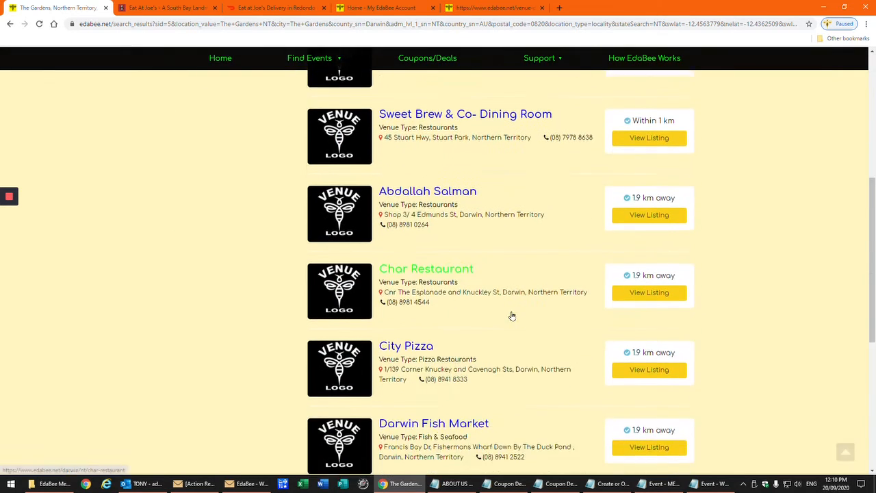
{"action": "scroll", "coordinate": [512, 316], "scroll_direction": "down", "scroll_amount": 3}
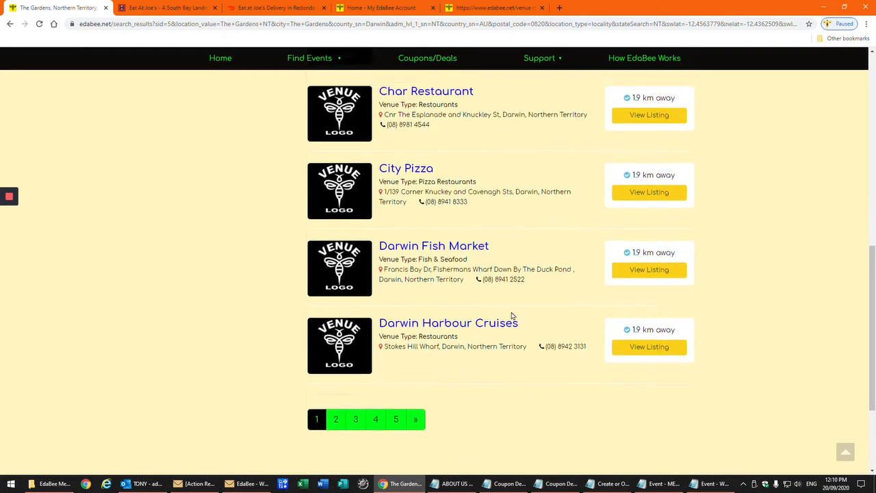
{"action": "scroll", "coordinate": [512, 316], "scroll_direction": "up", "scroll_amount": 8}
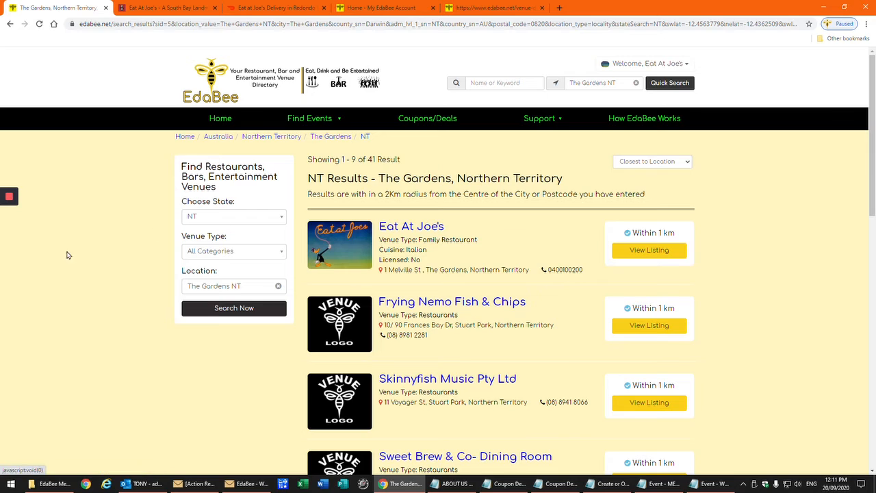
{"action": "mouse_move", "coordinate": [9, 250]}
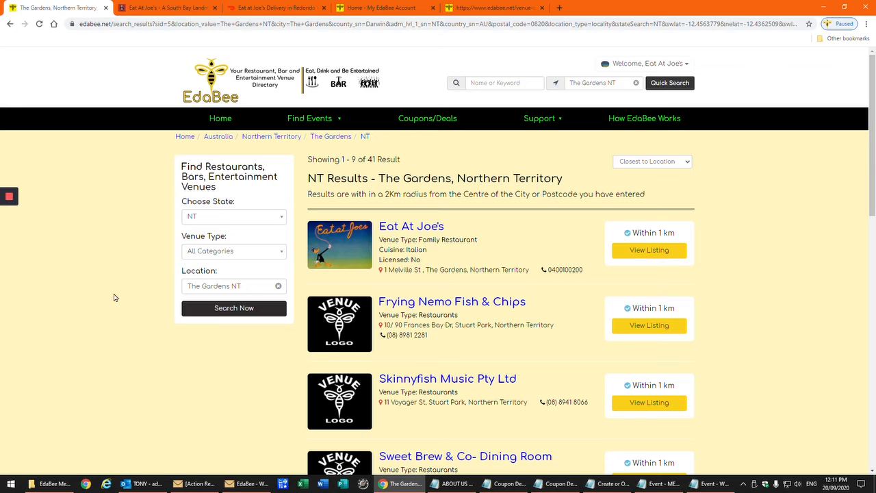
Open the Eat At Joe's public listing and scroll through Contact Information, About and Operating Hours
{"action": "left_click", "coordinate": [651, 252]}
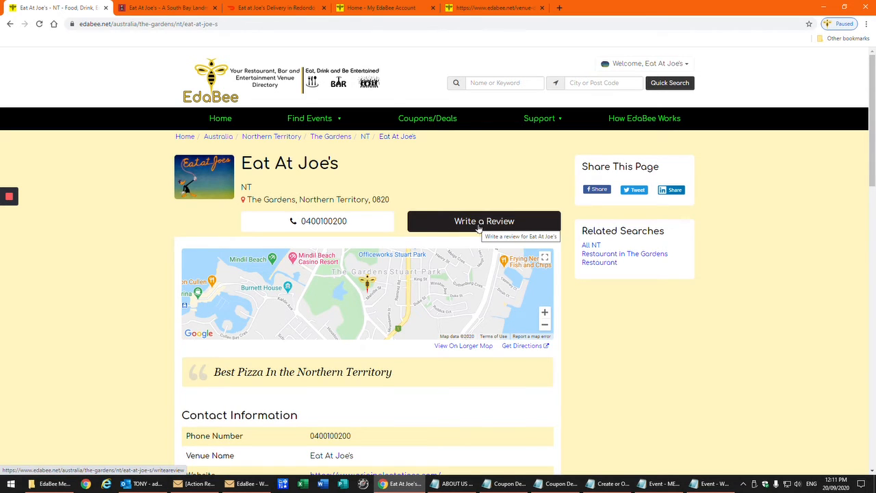
{"action": "scroll", "coordinate": [117, 299], "scroll_direction": "down", "scroll_amount": 2}
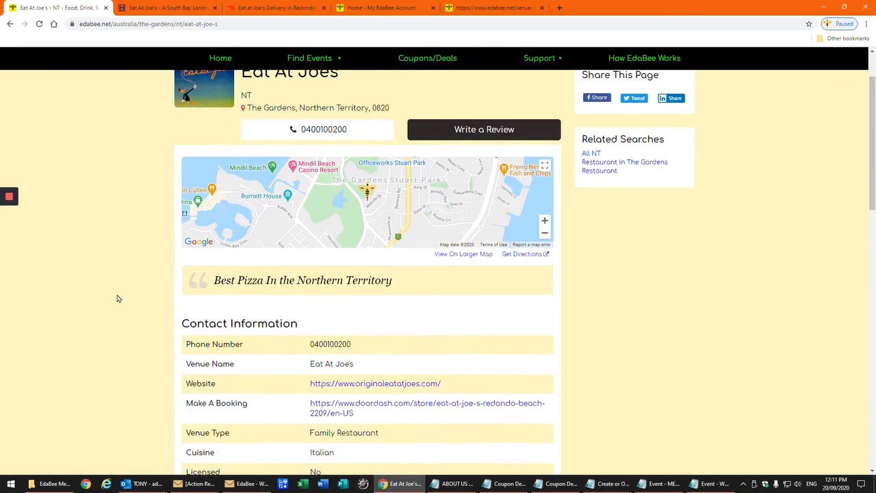
{"action": "scroll", "coordinate": [117, 299], "scroll_direction": "down", "scroll_amount": 1}
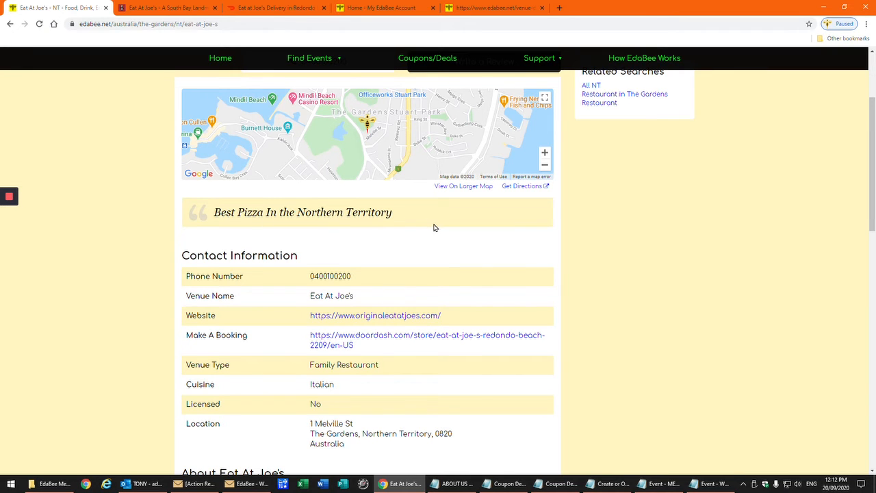
{"action": "scroll", "coordinate": [434, 227], "scroll_direction": "down", "scroll_amount": 2}
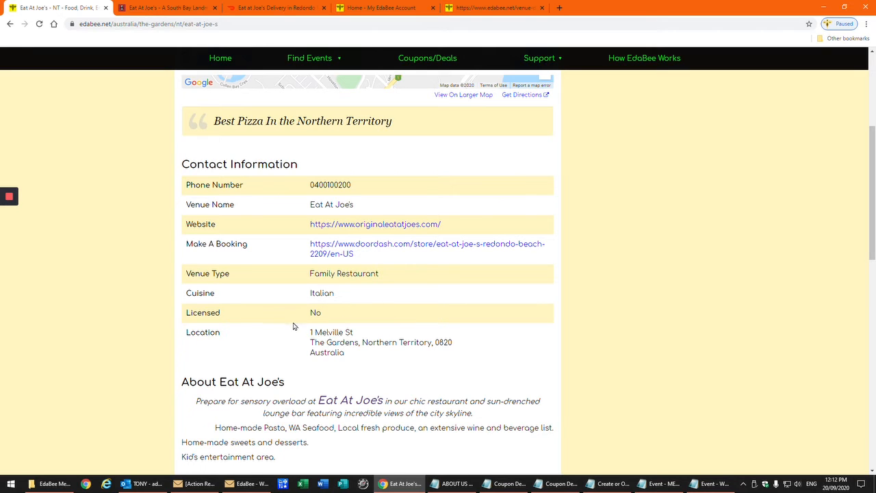
{"action": "scroll", "coordinate": [287, 336], "scroll_direction": "down", "scroll_amount": 1}
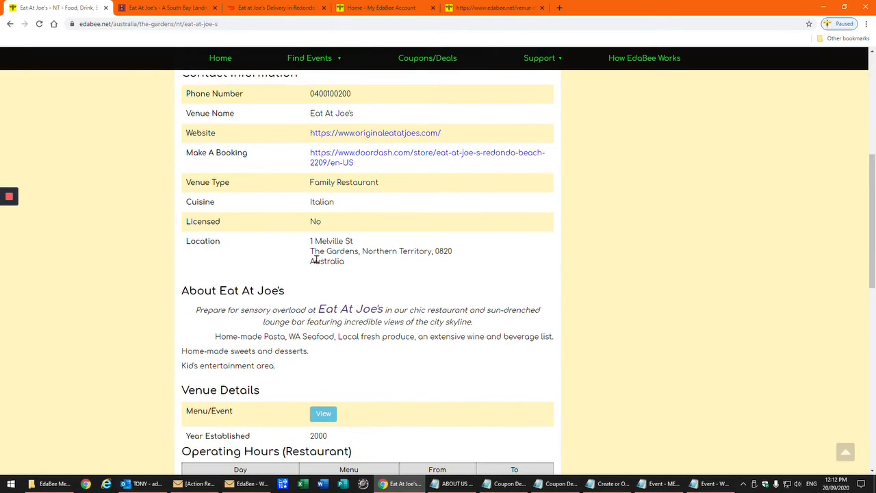
{"action": "scroll", "coordinate": [309, 252], "scroll_direction": "down", "scroll_amount": 2}
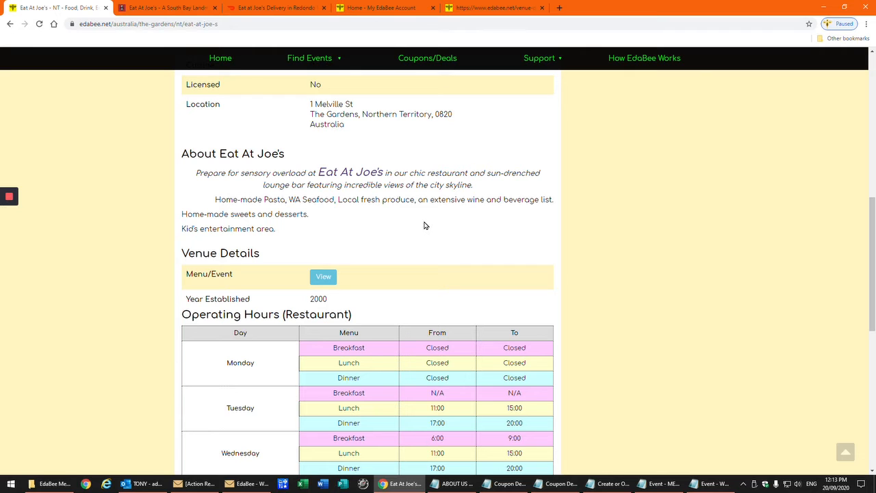
{"action": "scroll", "coordinate": [375, 211], "scroll_direction": "down", "scroll_amount": 1}
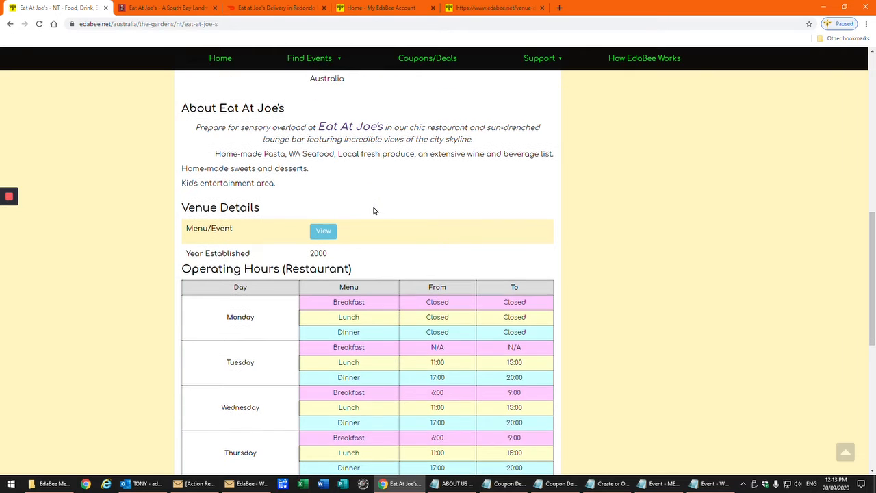
{"action": "scroll", "coordinate": [375, 211], "scroll_direction": "down", "scroll_amount": 1}
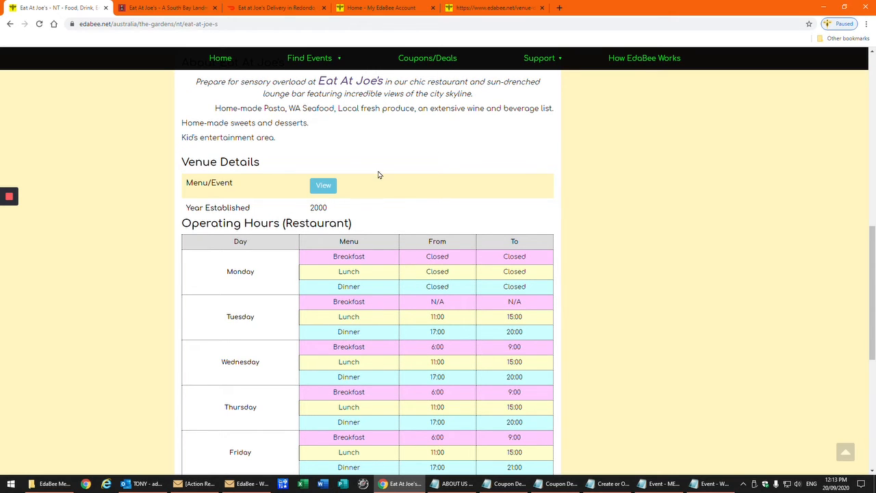
{"action": "scroll", "coordinate": [378, 175], "scroll_direction": "down", "scroll_amount": 1}
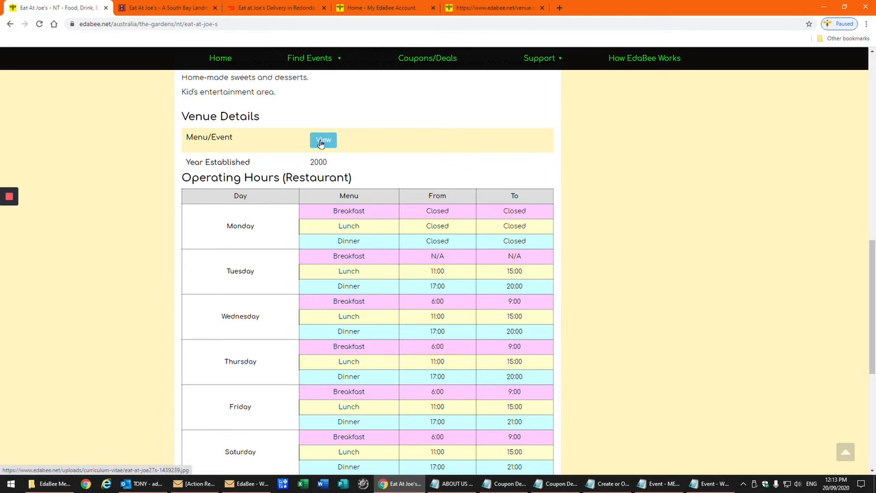
{"action": "left_click", "coordinate": [321, 140]}
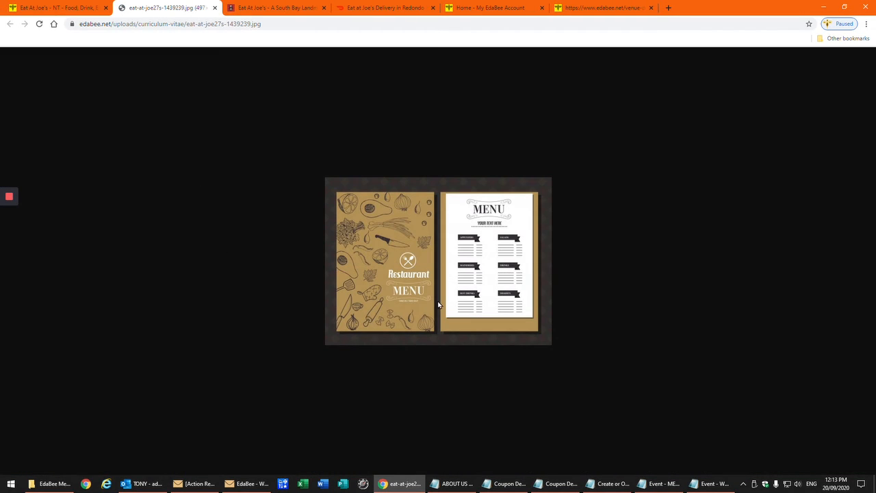
{"action": "scroll", "coordinate": [439, 306], "scroll_direction": "up", "scroll_amount": 5, "text": "ctrl"}
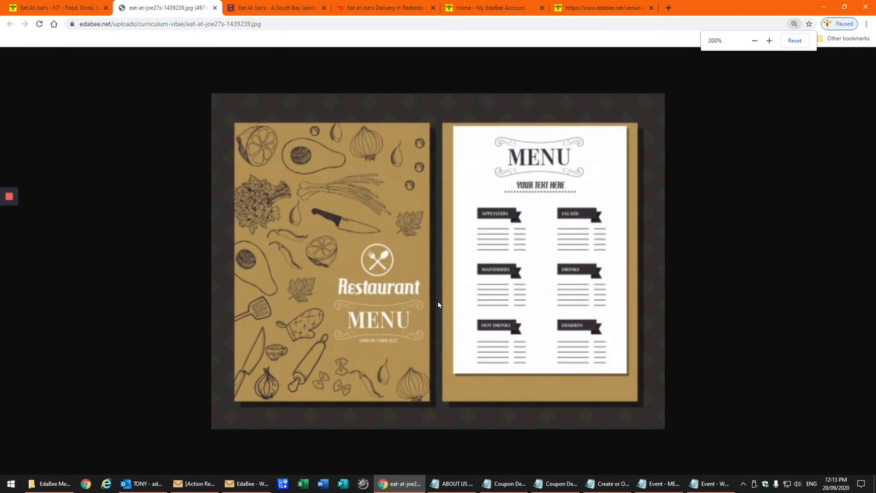
{"action": "scroll", "coordinate": [439, 306], "scroll_direction": "down", "scroll_amount": 4, "text": "ctrl"}
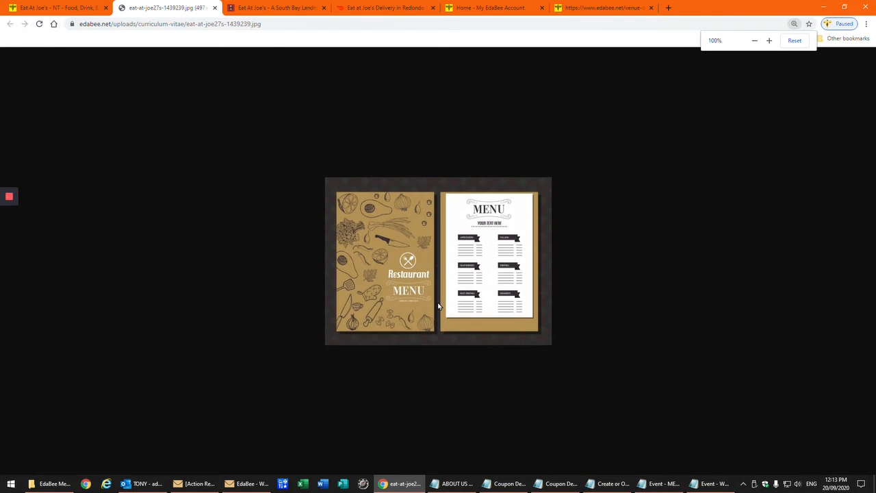
{"action": "scroll", "coordinate": [439, 306], "scroll_direction": "up", "scroll_amount": 5, "text": "ctrl"}
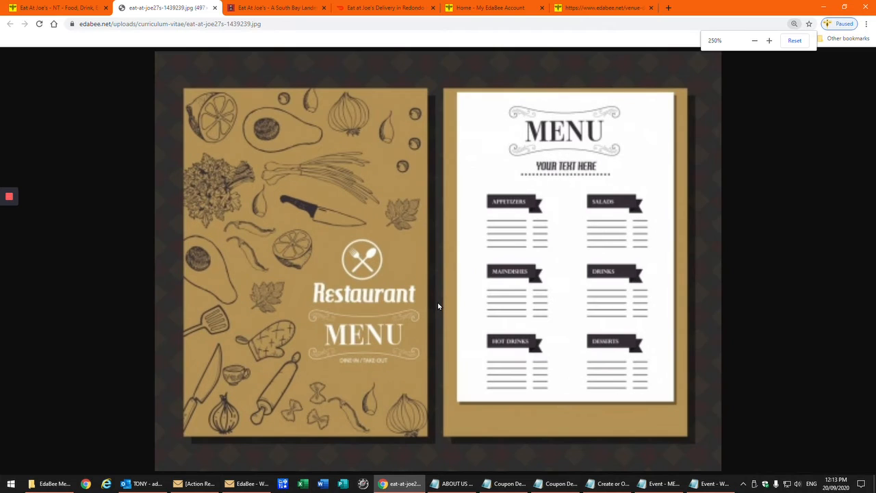
{"action": "scroll", "coordinate": [439, 306], "scroll_direction": "down", "scroll_amount": 5, "text": "ctrl"}
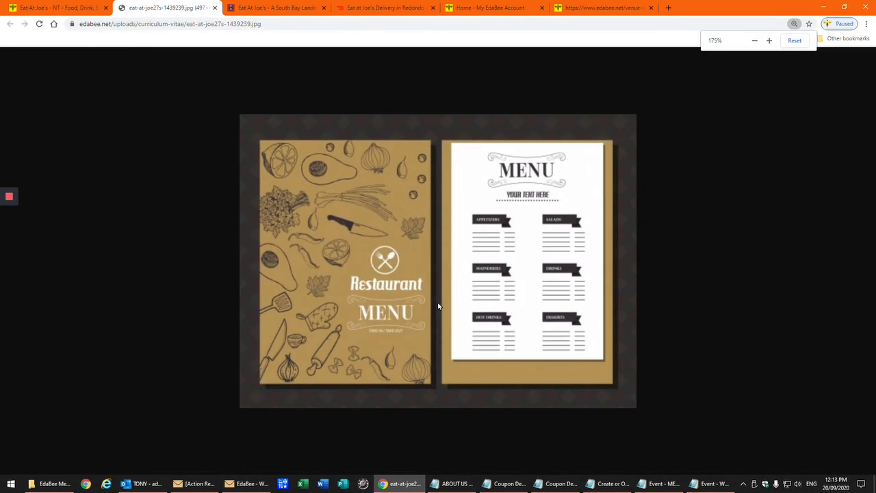
{"action": "scroll", "coordinate": [439, 305], "scroll_direction": "down", "scroll_amount": 1, "text": "ctrl"}
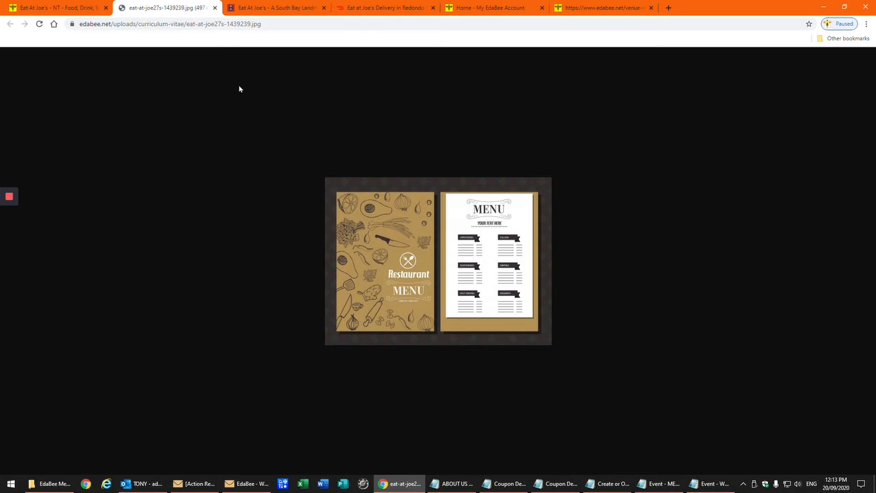
Return to the Eat At Joe's - NT page and scroll through the listing
{"action": "left_click", "coordinate": [77, 8]}
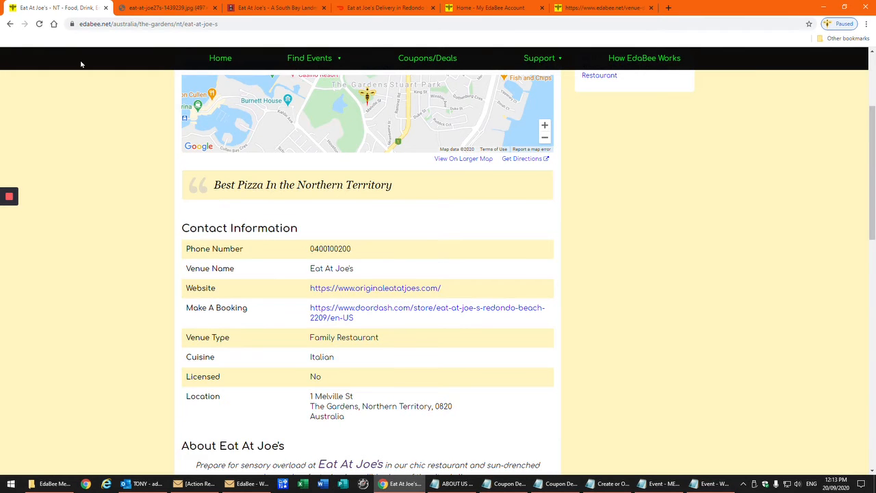
{"action": "scroll", "coordinate": [125, 287], "scroll_direction": "down", "scroll_amount": 7}
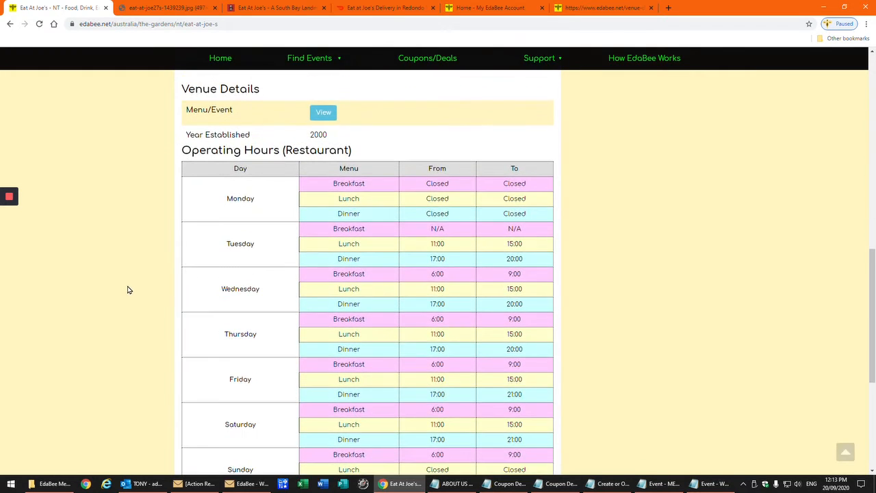
{"action": "scroll", "coordinate": [127, 289], "scroll_direction": "down", "scroll_amount": 1}
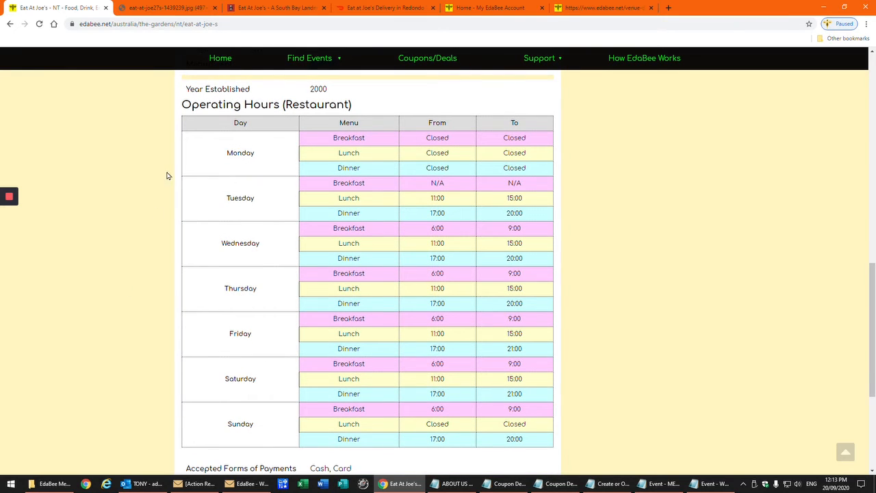
{"action": "scroll", "coordinate": [165, 185], "scroll_direction": "up", "scroll_amount": 1}
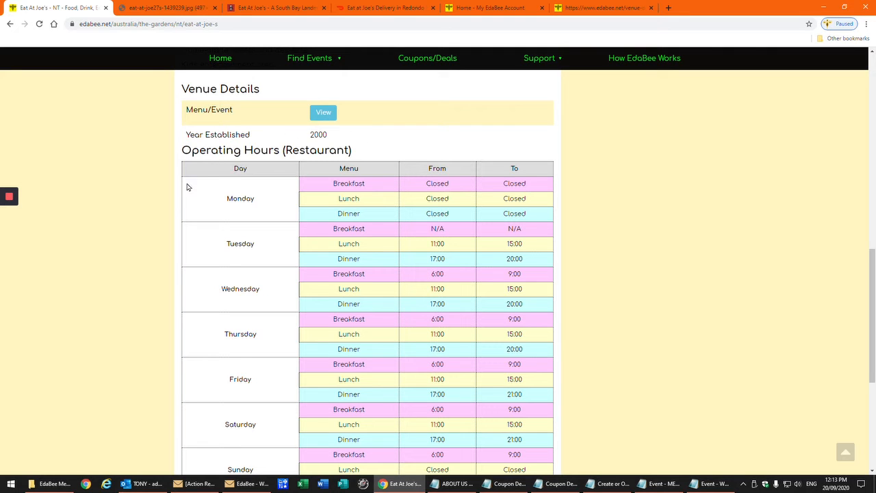
{"action": "scroll", "coordinate": [137, 236], "scroll_direction": "down", "scroll_amount": 1}
{"action": "scroll", "coordinate": [136, 237], "scroll_direction": "down", "scroll_amount": 1}
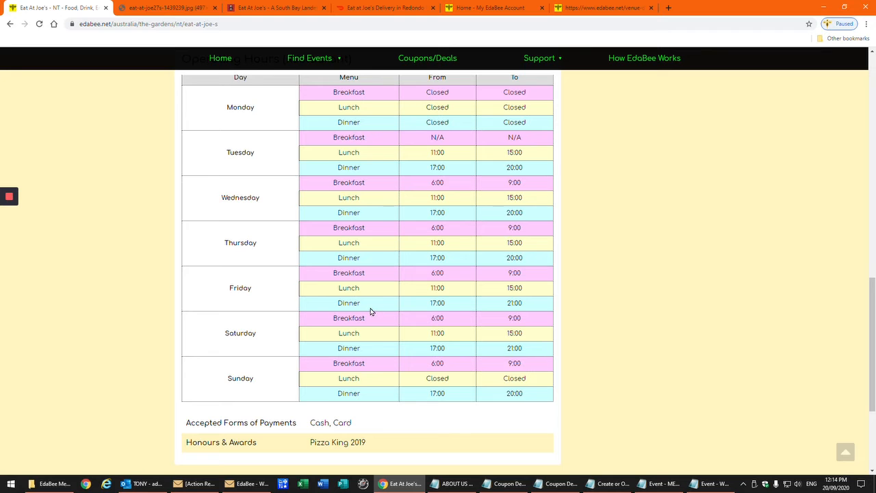
Scroll back to the top and bring up the single-match search results for Eat At Joe's
{"action": "scroll", "coordinate": [370, 311], "scroll_direction": "up", "scroll_amount": 1}
{"action": "scroll", "coordinate": [370, 311], "scroll_direction": "down", "scroll_amount": 3}
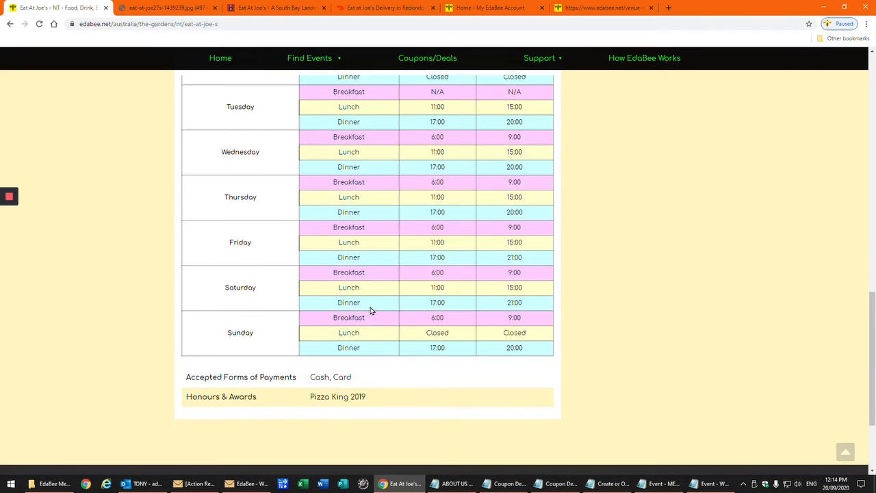
{"action": "scroll", "coordinate": [370, 311], "scroll_direction": "down", "scroll_amount": 1}
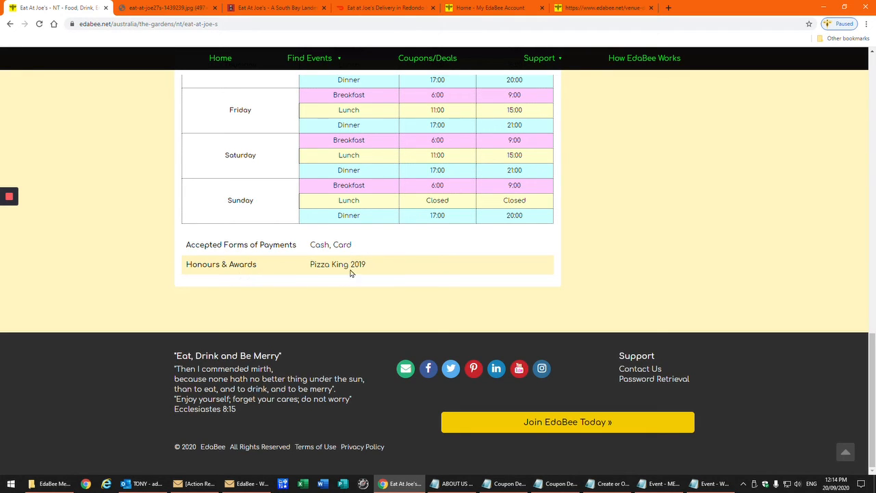
{"action": "scroll", "coordinate": [371, 276], "scroll_direction": "up", "scroll_amount": 15}
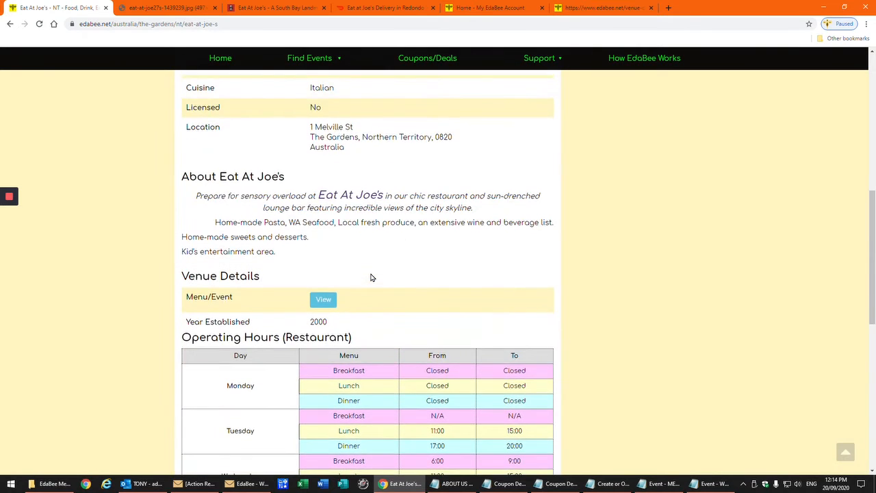
{"action": "scroll", "coordinate": [370, 277], "scroll_direction": "up", "scroll_amount": 2}
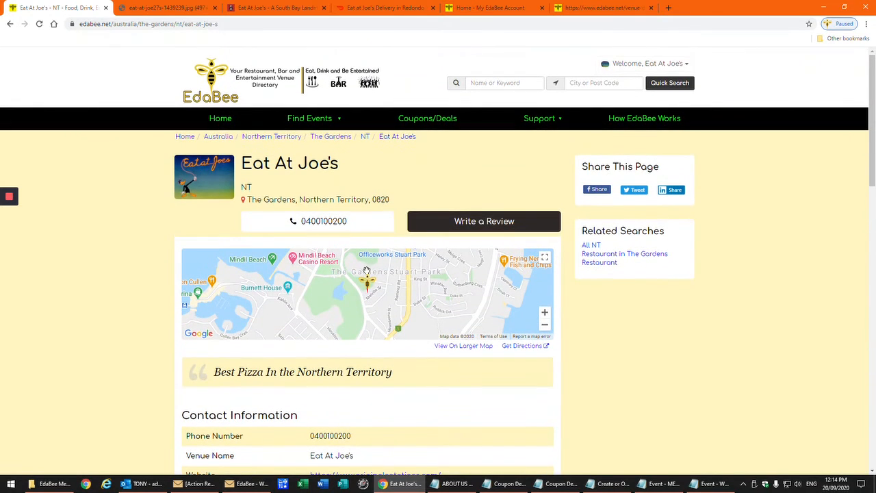
{"action": "mouse_move", "coordinate": [3, 253]}
{"action": "left_click", "coordinate": [9, 234]}
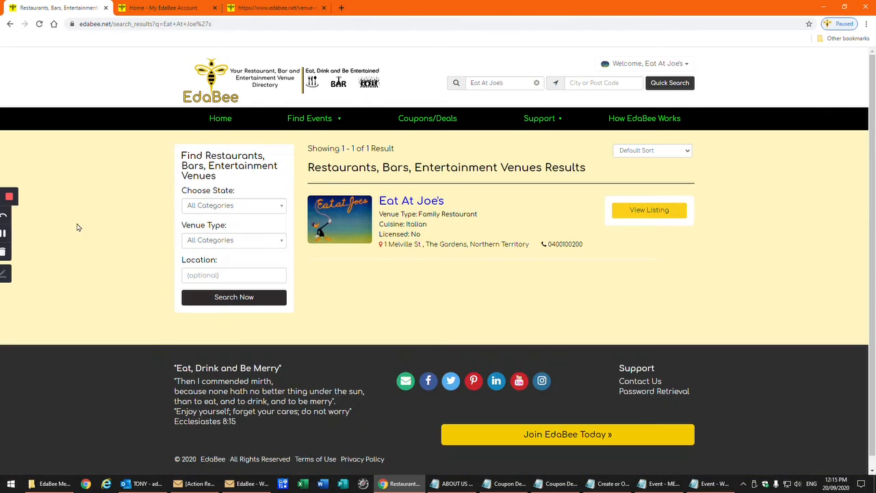
From the account dashboard, start a Kids Eat Free coupon and leave its end date blank
{"action": "left_click", "coordinate": [172, 9]}
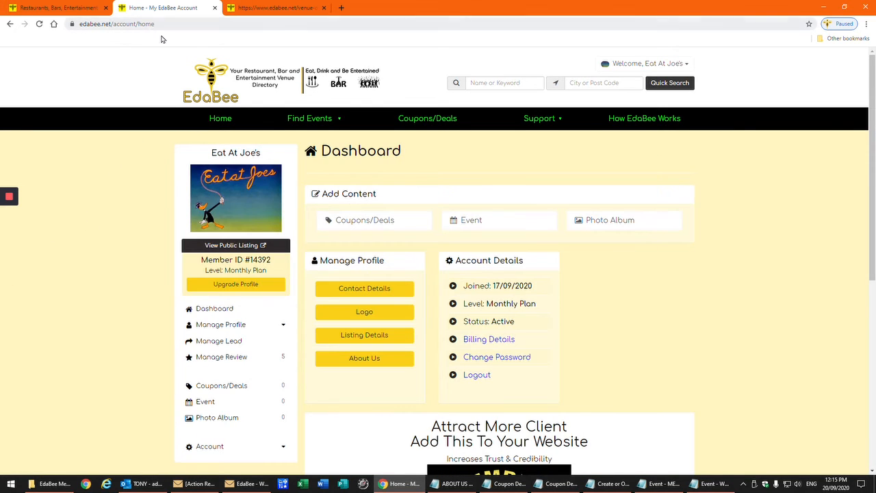
{"action": "left_click", "coordinate": [363, 221]}
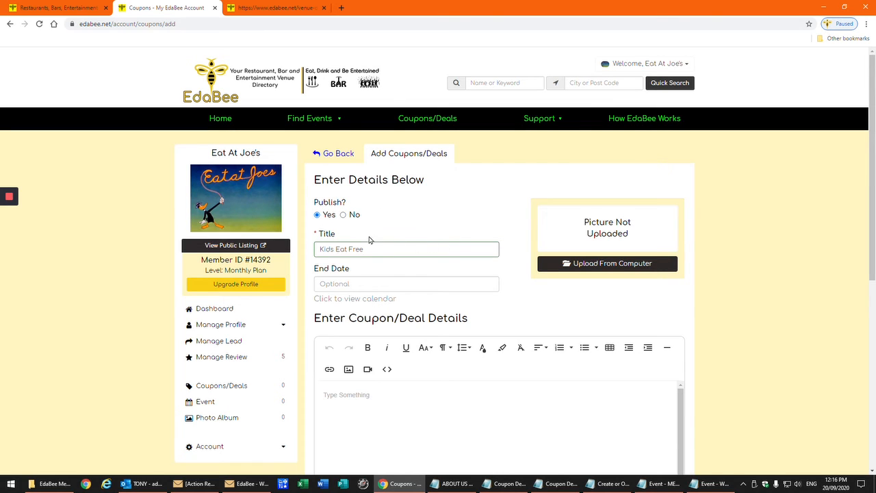
{"action": "left_click", "coordinate": [366, 284]}
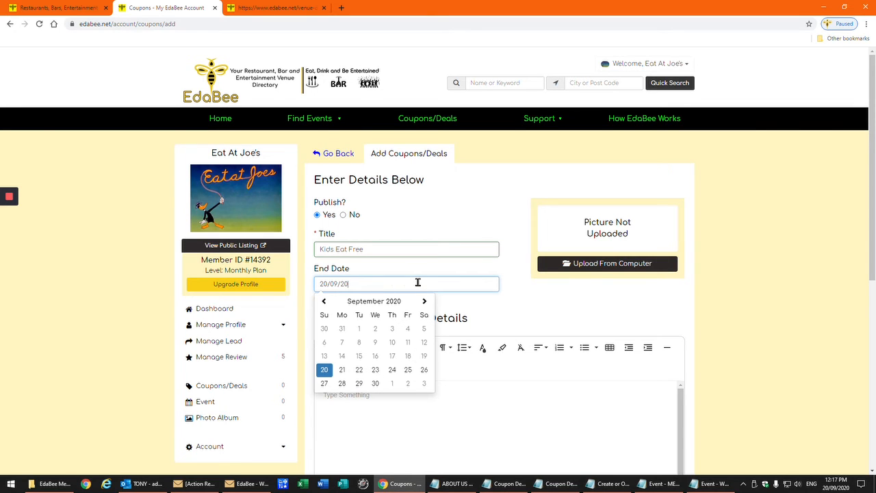
{"action": "left_click", "coordinate": [468, 271]}
{"action": "left_click_drag", "start_coordinate": [394, 286], "coordinate": [289, 289]}
{"action": "key", "text": "BackSpace"}
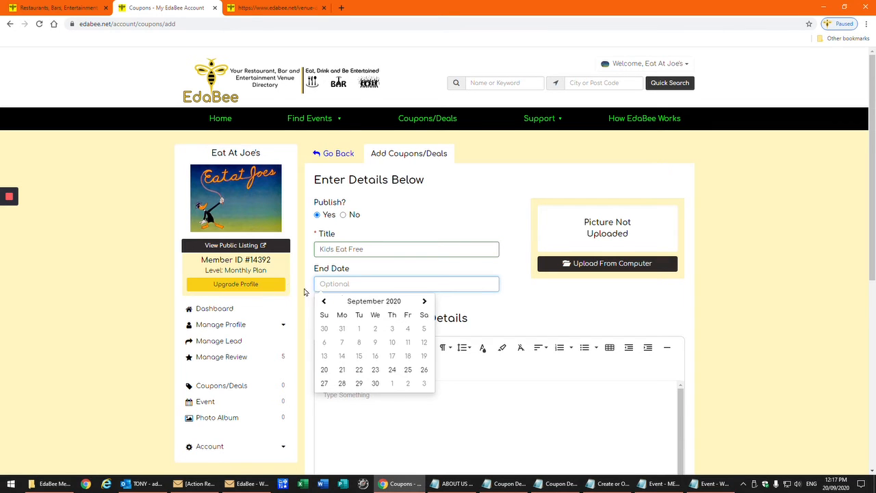
{"action": "left_click", "coordinate": [548, 307]}
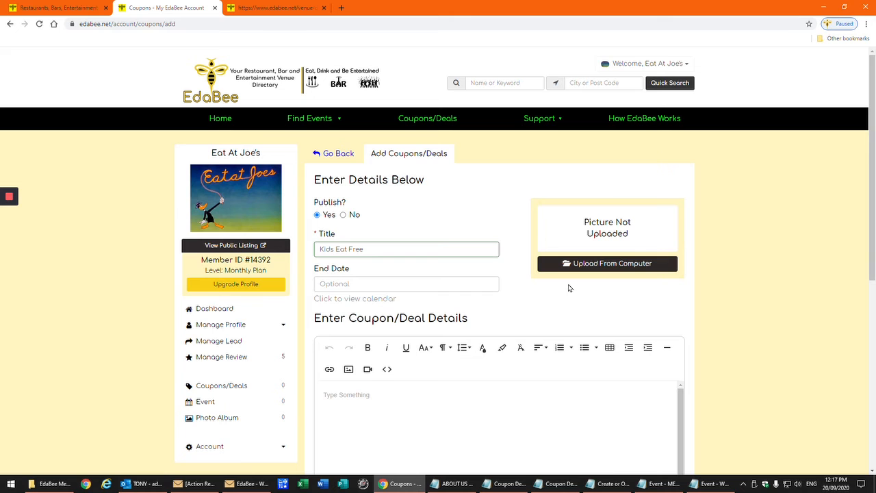
Upload the 'Coupon Deals - Restaurant - KIDS EAT FREE' image as the coupon picture
{"action": "left_click", "coordinate": [602, 266]}
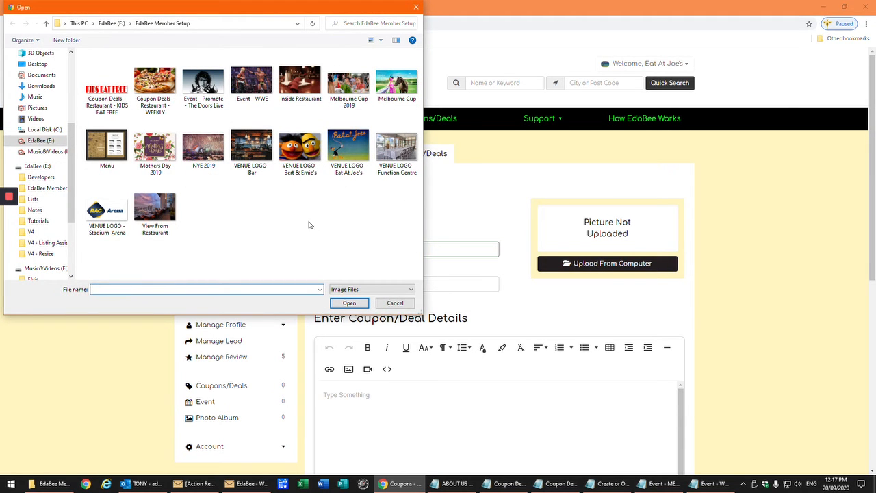
{"action": "left_click", "coordinate": [108, 98]}
{"action": "left_click", "coordinate": [349, 303]}
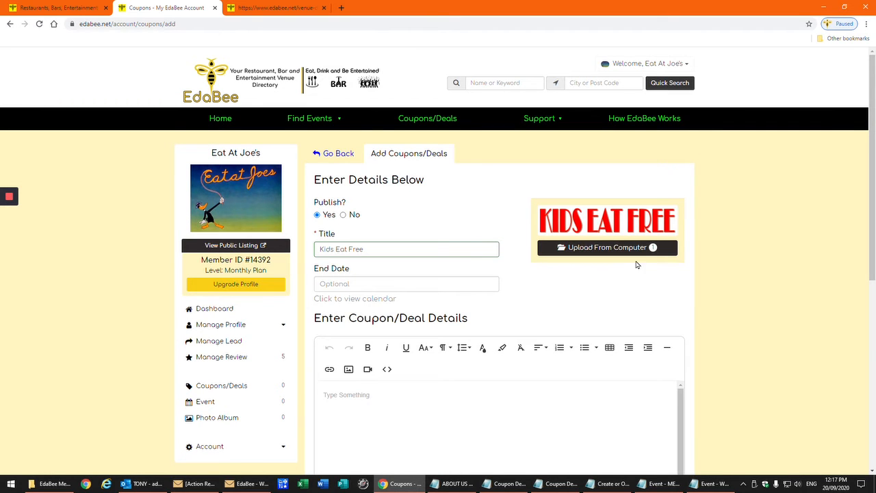
Paste the three-line Kids Eat Free description into the coupon details box
{"action": "scroll", "coordinate": [427, 305], "scroll_direction": "down", "scroll_amount": 3}
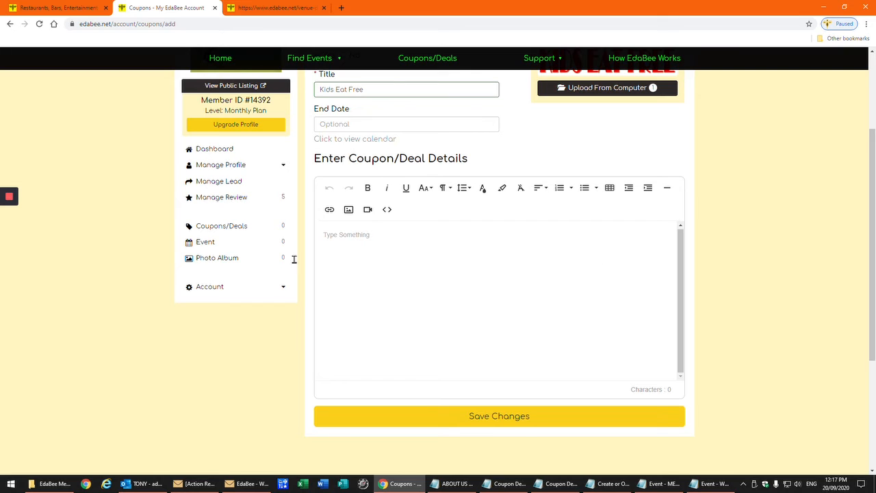
{"action": "mouse_move", "coordinate": [6, 251]}
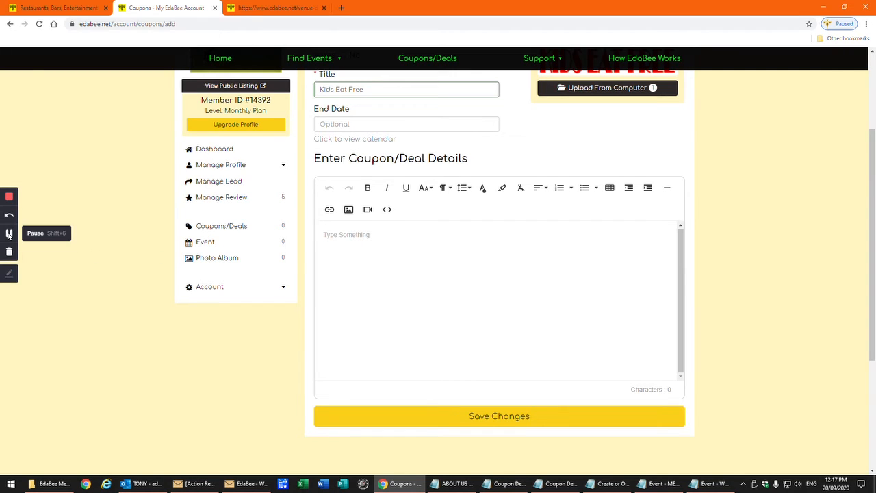
{"action": "left_click", "coordinate": [328, 237]}
{"action": "right_click", "coordinate": [328, 237]}
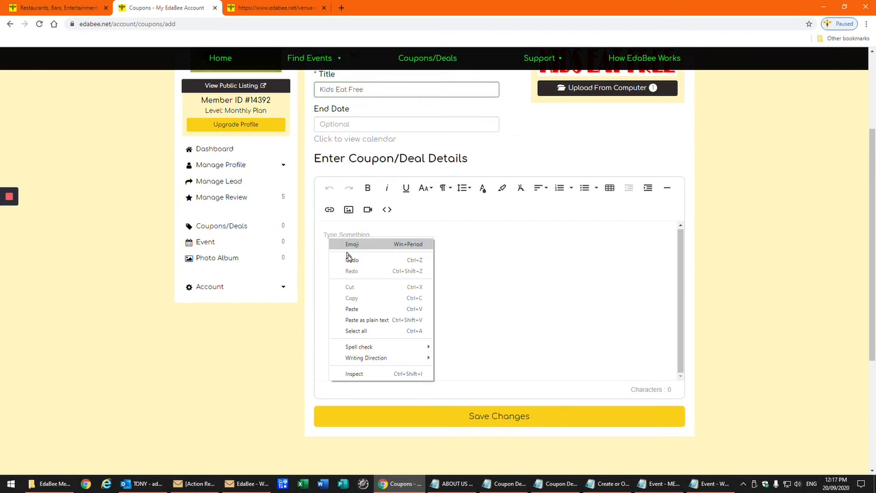
{"action": "left_click", "coordinate": [353, 308]}
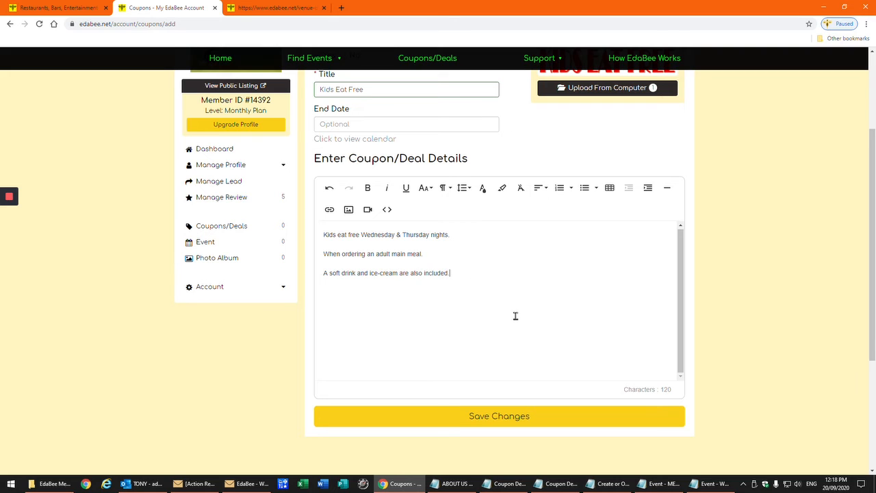
Save the Kids Eat Free coupon and return to the Eat At Joe's search results
{"action": "scroll", "coordinate": [777, 288], "scroll_direction": "up", "scroll_amount": 3}
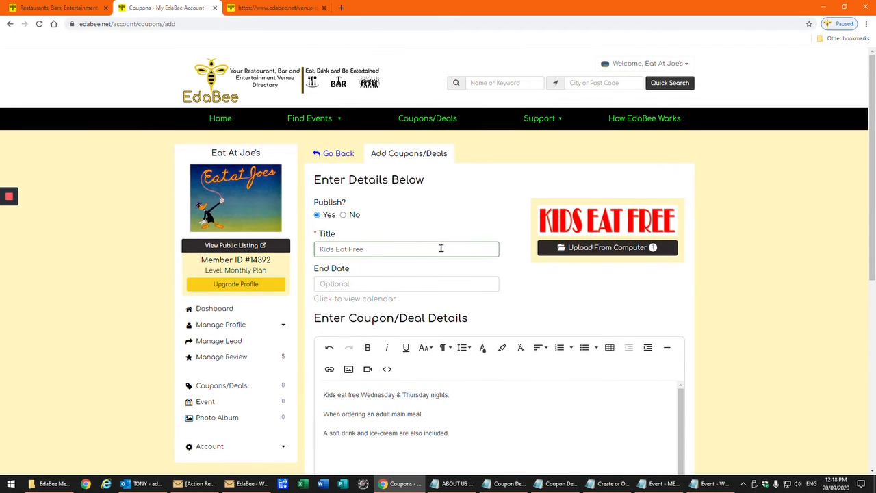
{"action": "scroll", "coordinate": [452, 301], "scroll_direction": "down", "scroll_amount": 1}
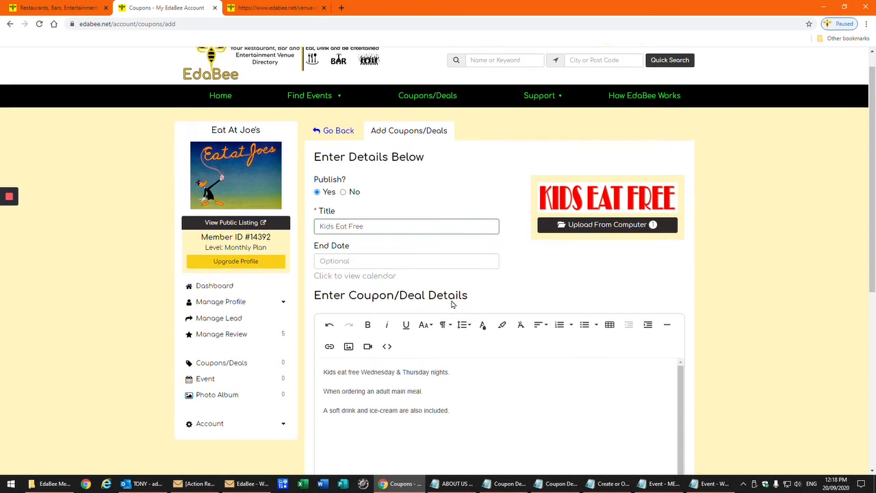
{"action": "scroll", "coordinate": [452, 303], "scroll_direction": "down", "scroll_amount": 1}
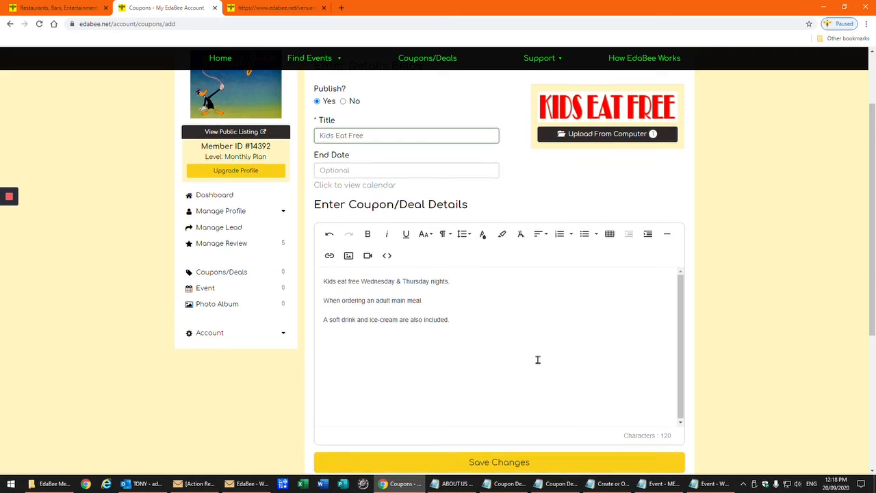
{"action": "scroll", "coordinate": [558, 329], "scroll_direction": "up", "scroll_amount": 2}
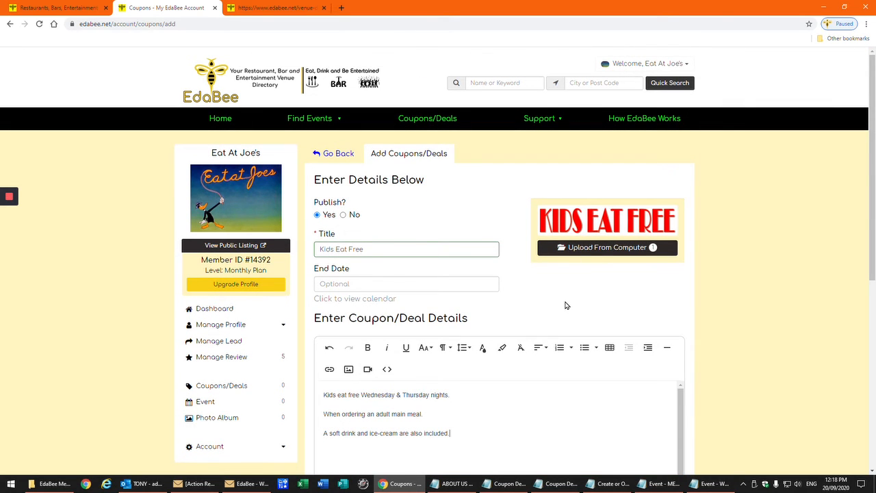
{"action": "scroll", "coordinate": [565, 306], "scroll_direction": "down", "scroll_amount": 3}
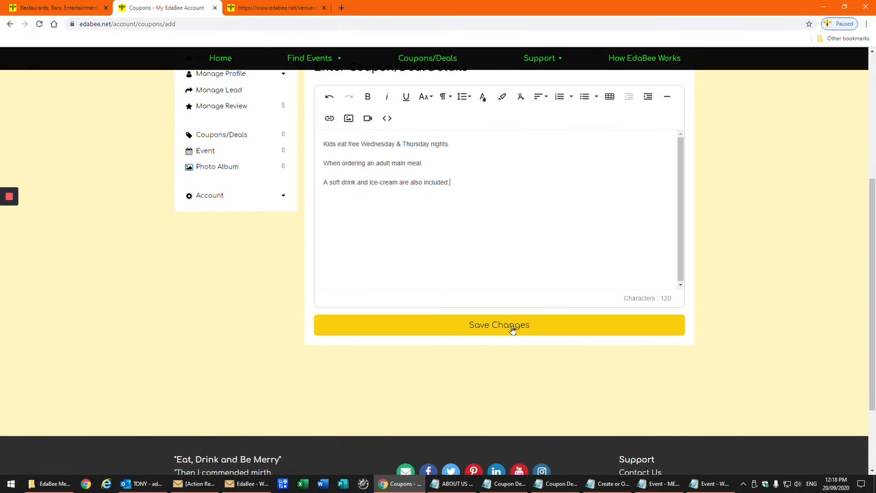
{"action": "left_click", "coordinate": [510, 329]}
{"action": "mouse_move", "coordinate": [10, 259]}
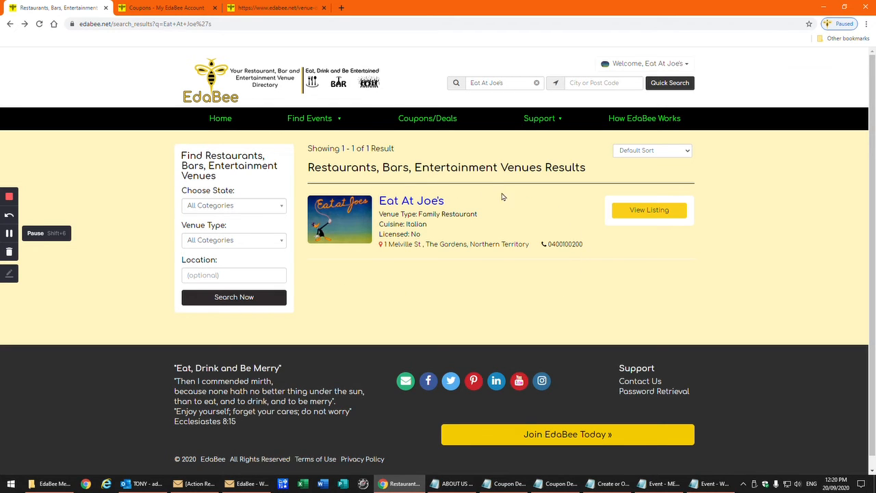
Check Kids Eat Free under the Coupons tab of Eat At Joe's listing, then return to the dashboard
{"action": "left_click", "coordinate": [645, 214]}
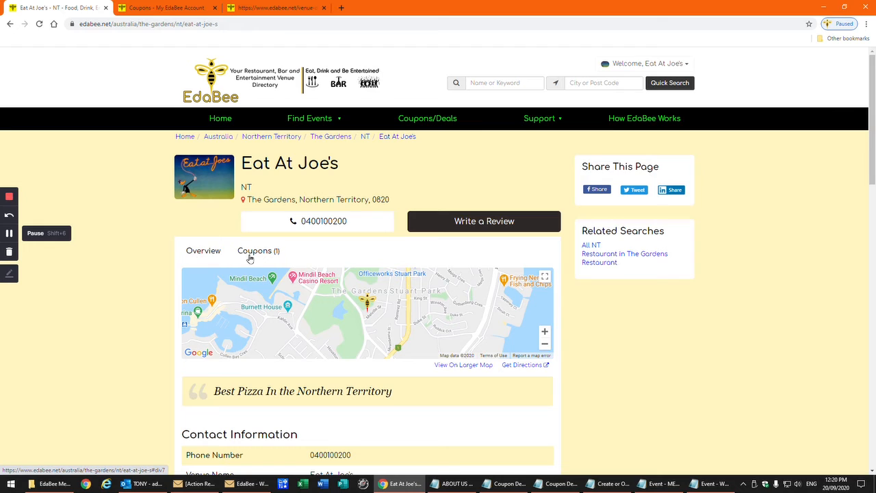
{"action": "left_click", "coordinate": [260, 255]}
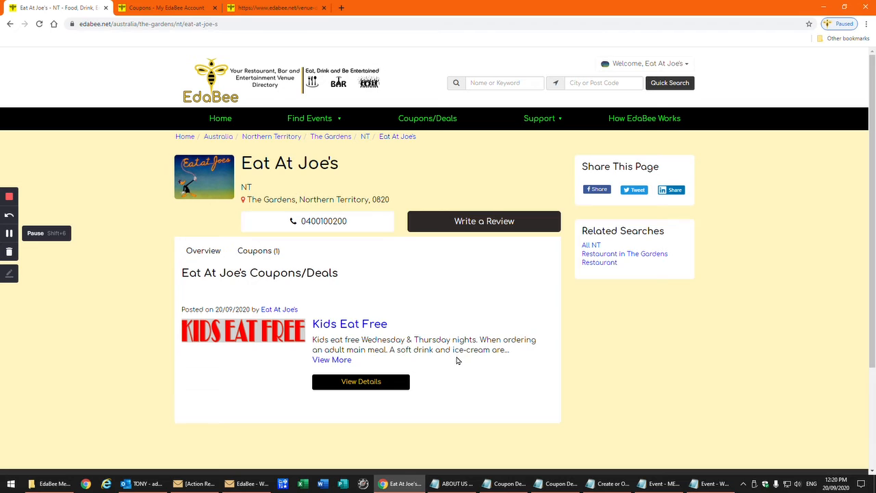
{"action": "left_click", "coordinate": [9, 234]}
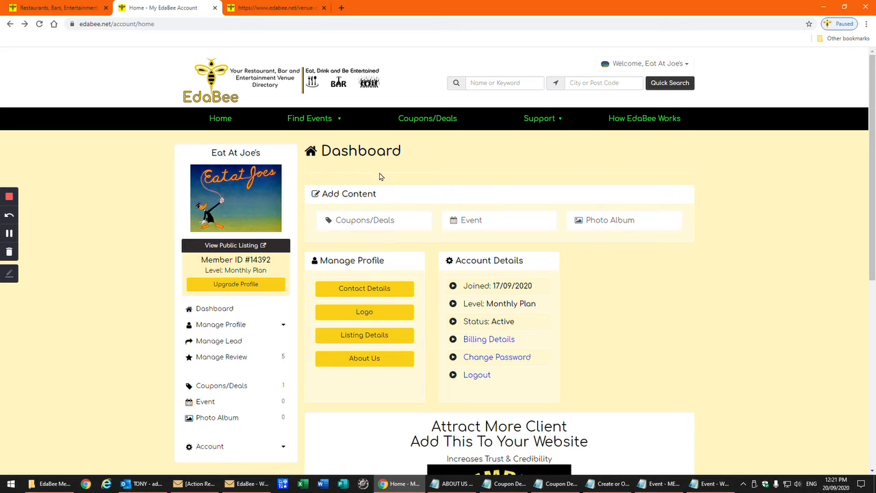
Create a published Weekly Specials coupon with the 'Coupon Deals - Restaurant - WEEKLY' pizza image
{"action": "left_click", "coordinate": [371, 221]}
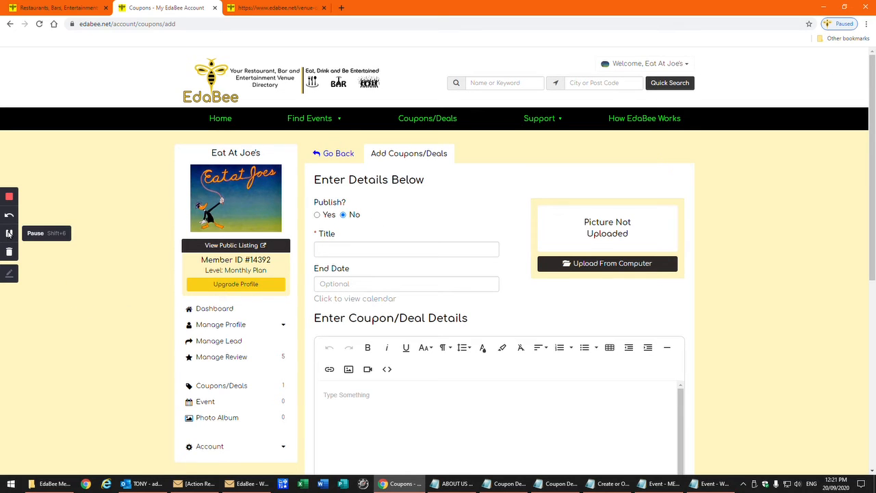
{"action": "left_click", "coordinate": [9, 233]}
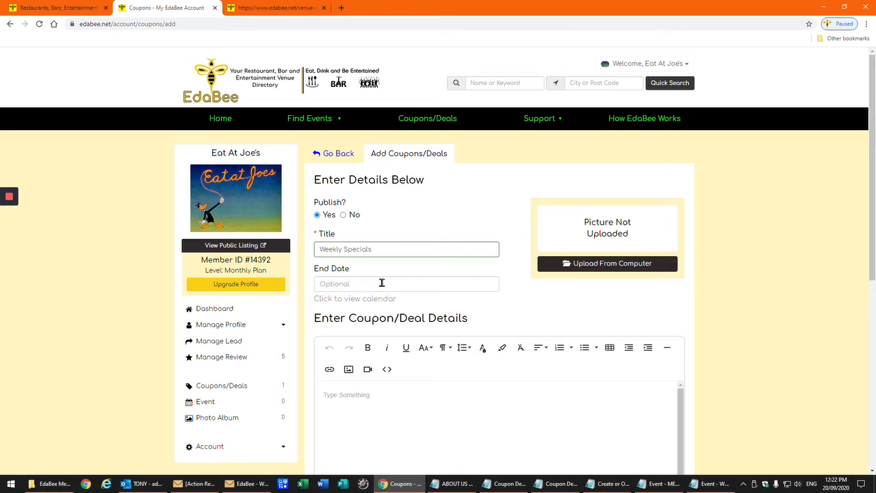
{"action": "left_click", "coordinate": [602, 267]}
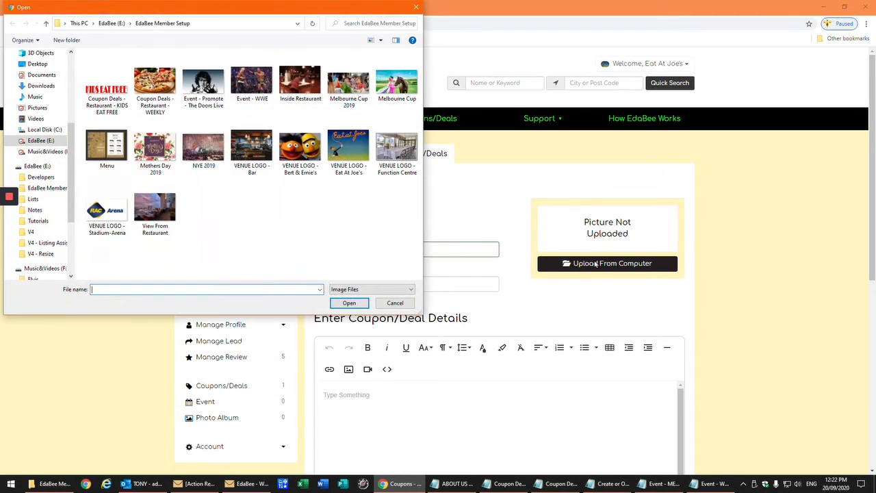
{"action": "left_click", "coordinate": [150, 89]}
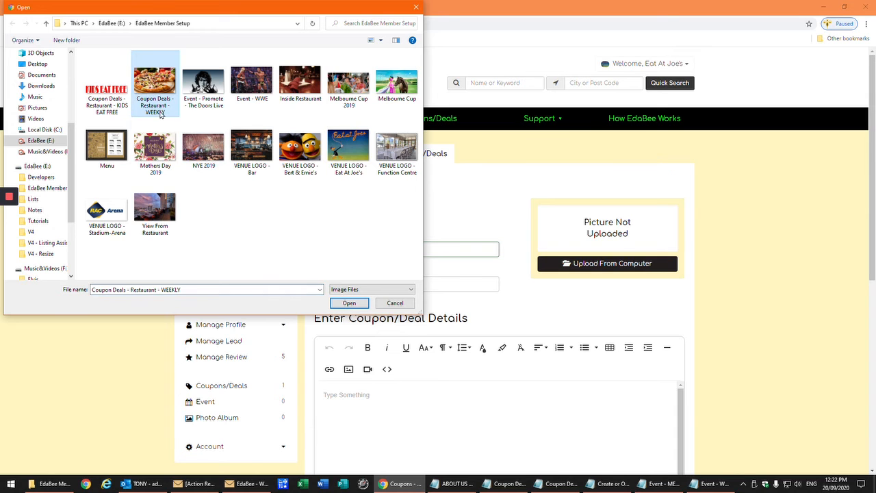
{"action": "left_click", "coordinate": [349, 303]}
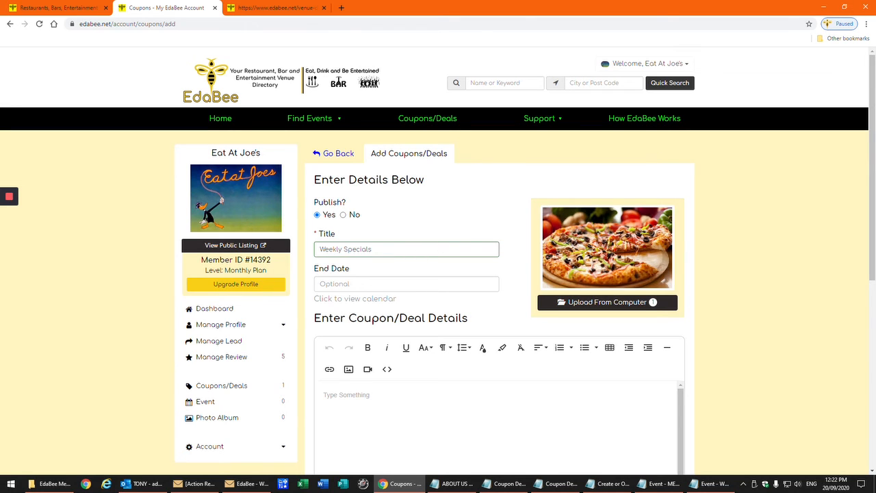
{"action": "left_click", "coordinate": [556, 484]}
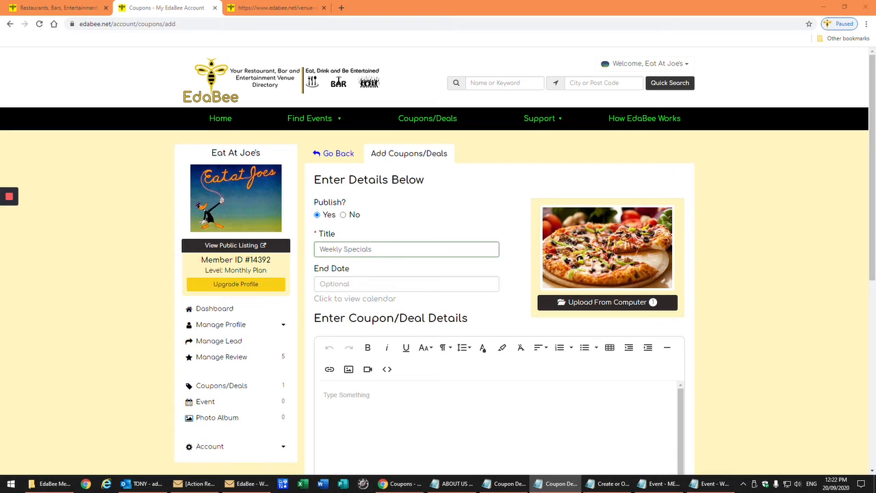
Paste the five daily $15.00 weekly deals into the coupon details
{"action": "left_click", "coordinate": [338, 397]}
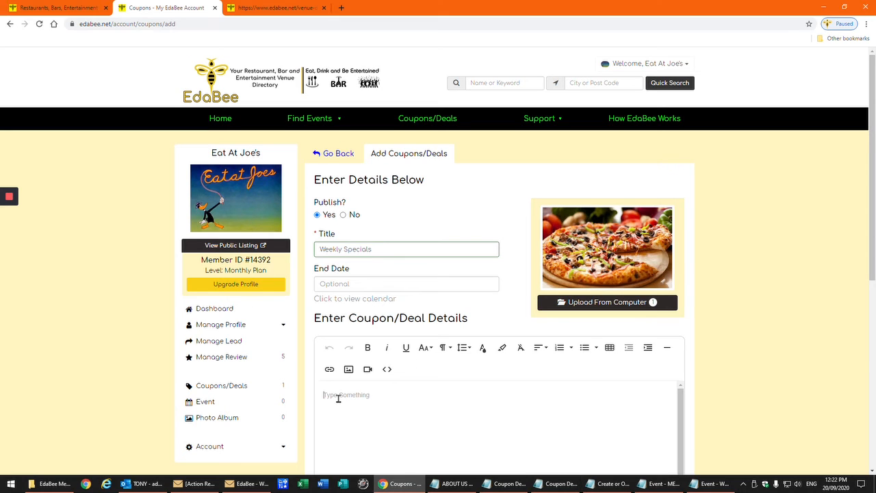
{"action": "right_click", "coordinate": [338, 398]}
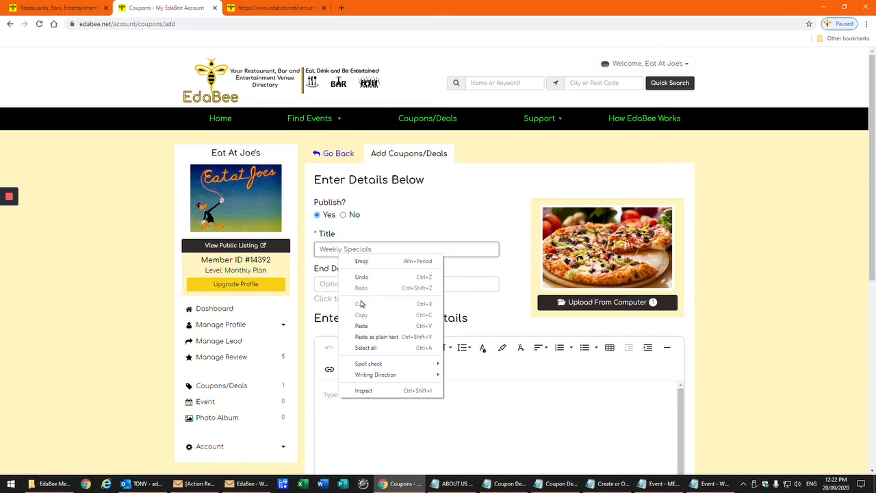
{"action": "left_click", "coordinate": [361, 326]}
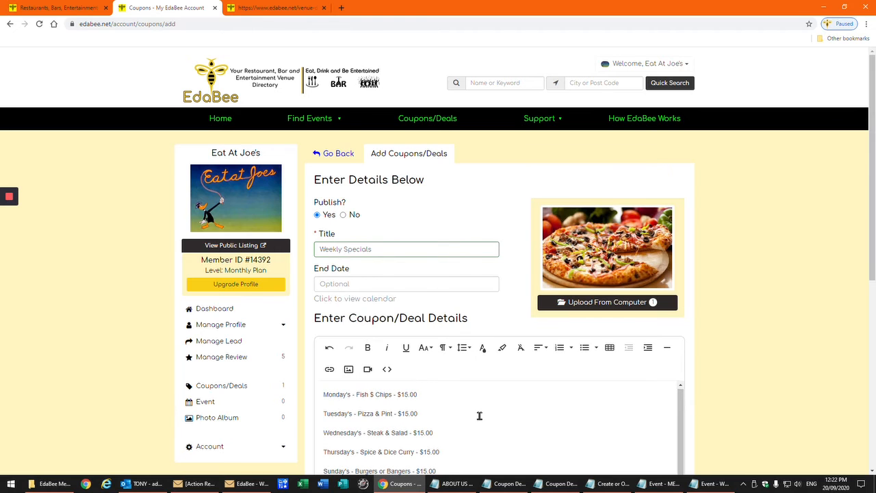
{"action": "scroll", "coordinate": [746, 372], "scroll_direction": "down", "scroll_amount": 2}
{"action": "scroll", "coordinate": [747, 371], "scroll_direction": "down", "scroll_amount": 2}
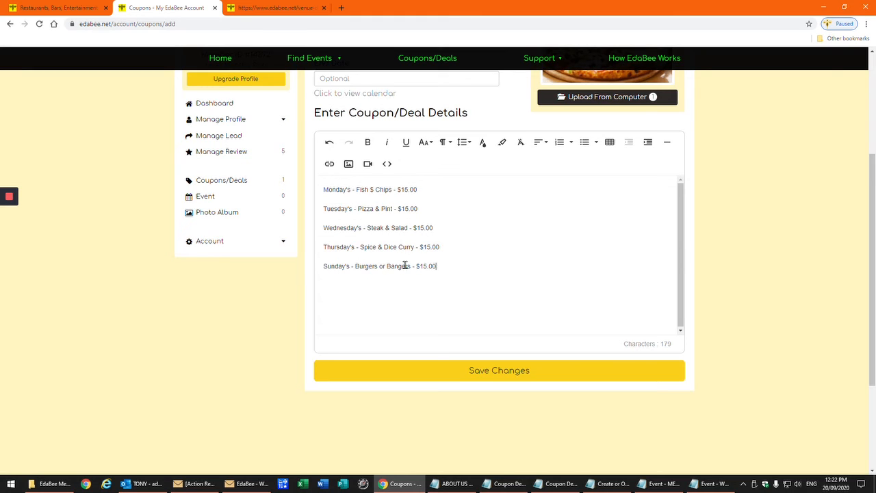
Make the Monday deal line bold and much larger
{"action": "left_click_drag", "start_coordinate": [321, 190], "coordinate": [416, 190]}
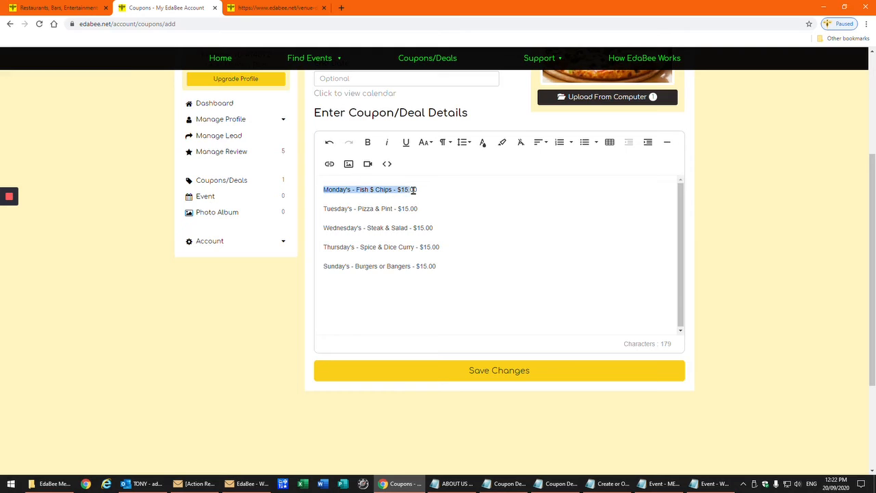
{"action": "left_click", "coordinate": [368, 145]}
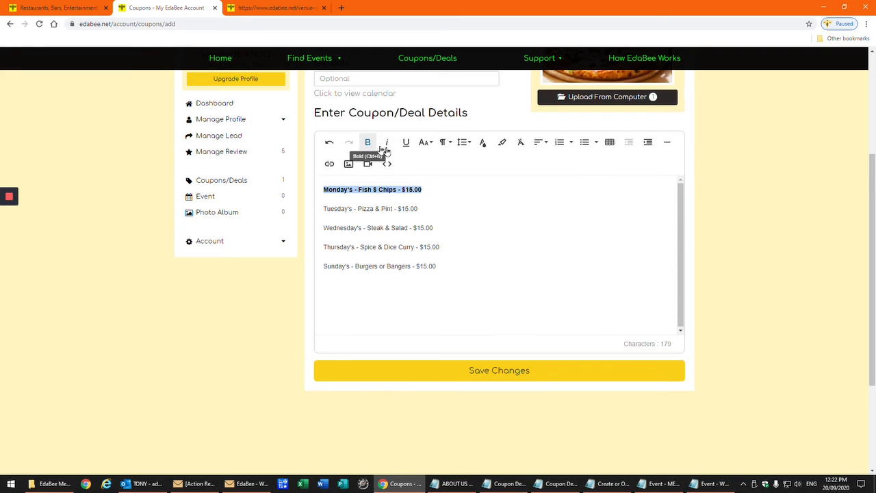
{"action": "left_click", "coordinate": [425, 143]}
{"action": "left_click", "coordinate": [431, 195]}
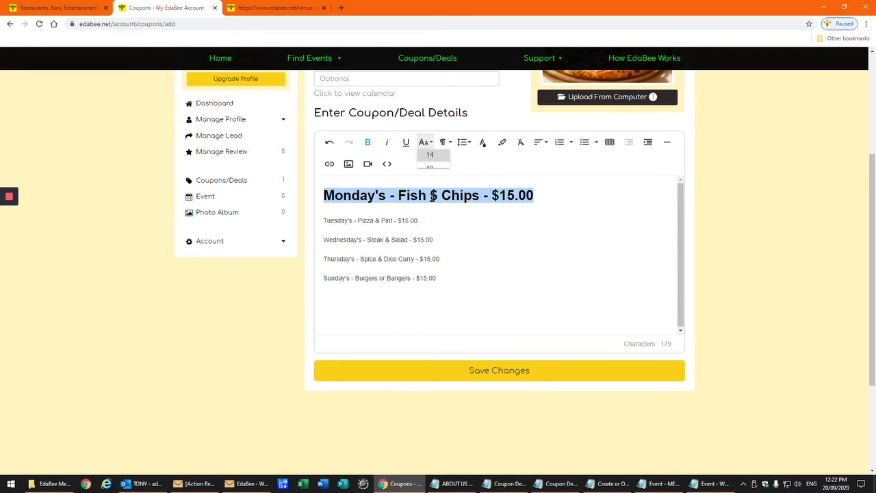
{"action": "left_click", "coordinate": [526, 268]}
Make Tuesday's $15.00 price bold and much larger, then save the coupon
{"action": "left_click_drag", "start_coordinate": [398, 220], "coordinate": [423, 221]}
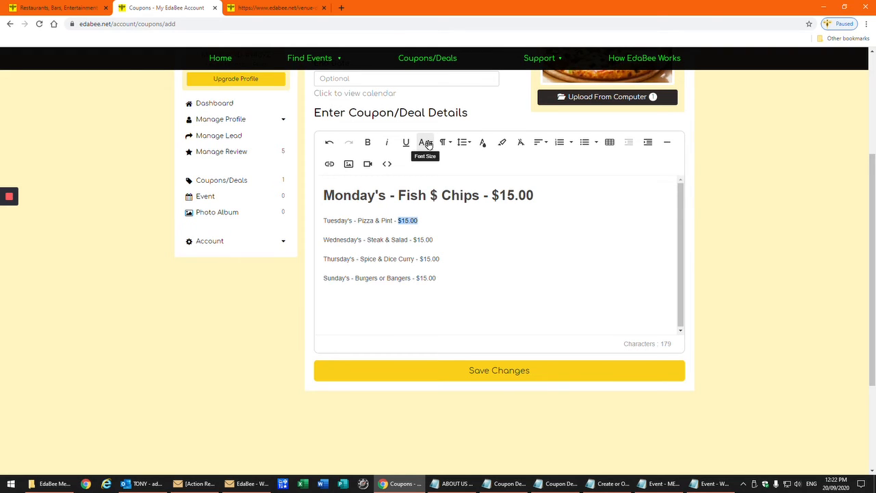
{"action": "left_click", "coordinate": [368, 142]}
{"action": "left_click", "coordinate": [425, 143]}
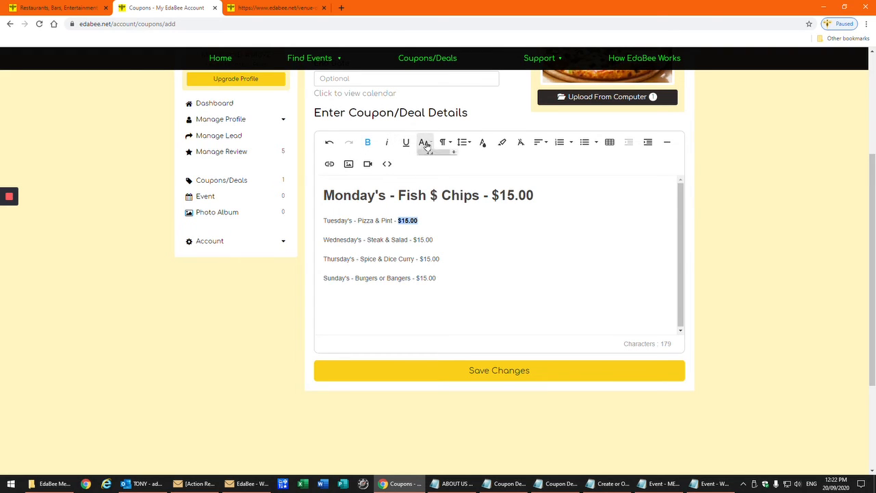
{"action": "left_click", "coordinate": [432, 228]}
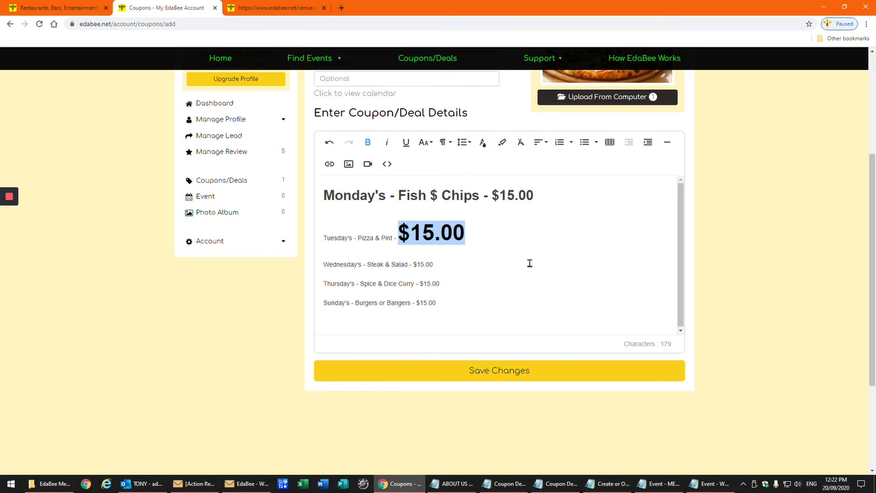
{"action": "left_click", "coordinate": [509, 371]}
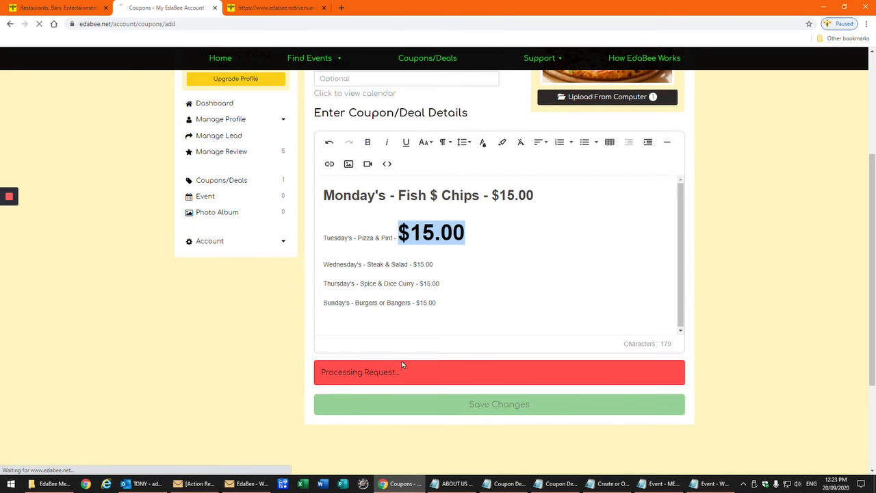
{"action": "mouse_move", "coordinate": [8, 267]}
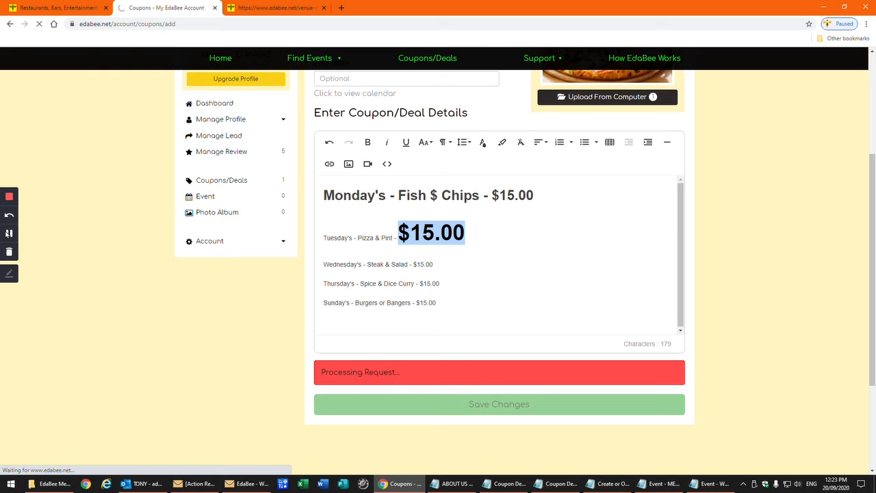
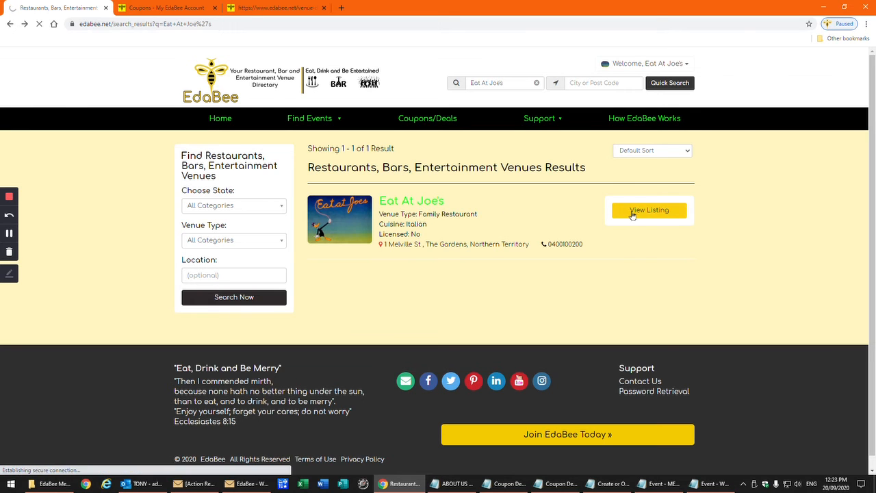
Open Eat At Joe's public listing and show its coupons and deals
{"action": "left_click", "coordinate": [630, 212]}
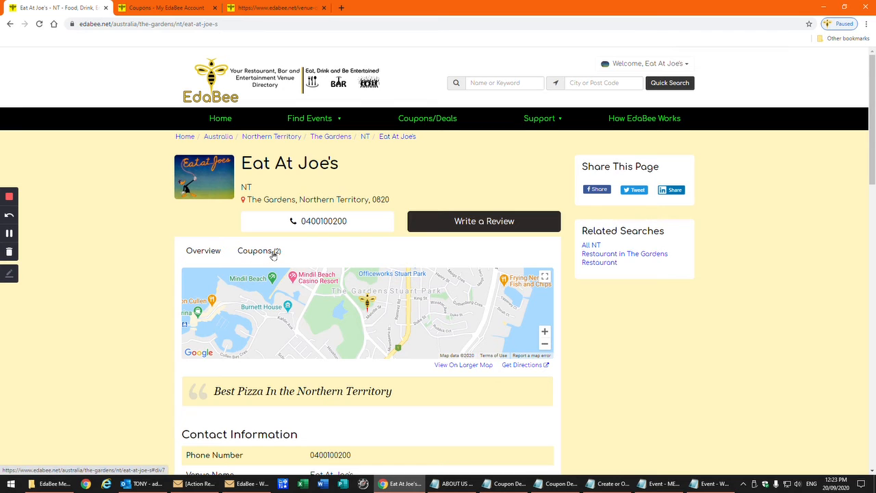
{"action": "left_click", "coordinate": [248, 253]}
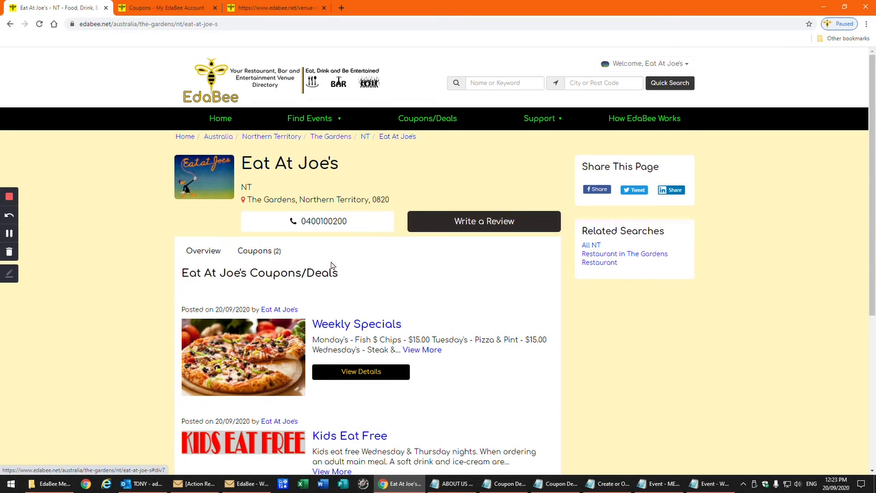
{"action": "scroll", "coordinate": [425, 289], "scroll_direction": "down", "scroll_amount": 2}
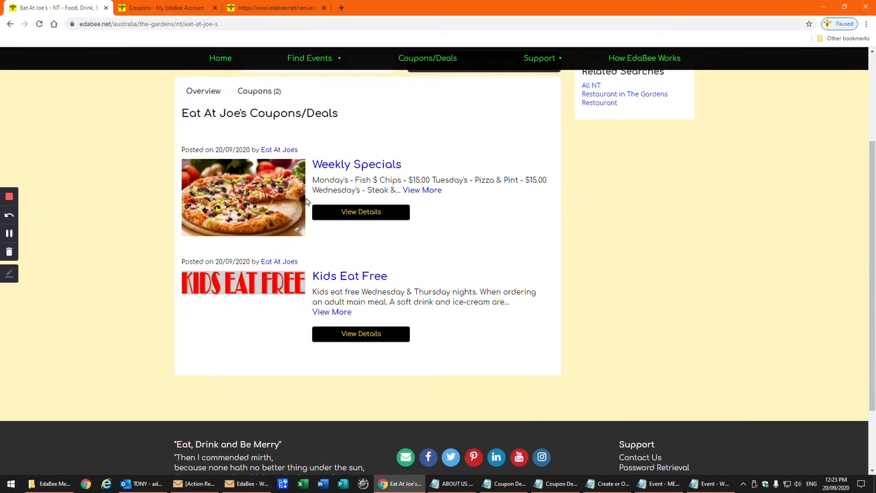
Review the Weekly Specials coupon details, recheck the coupons list, then return to the dashboard
{"action": "left_click", "coordinate": [356, 214]}
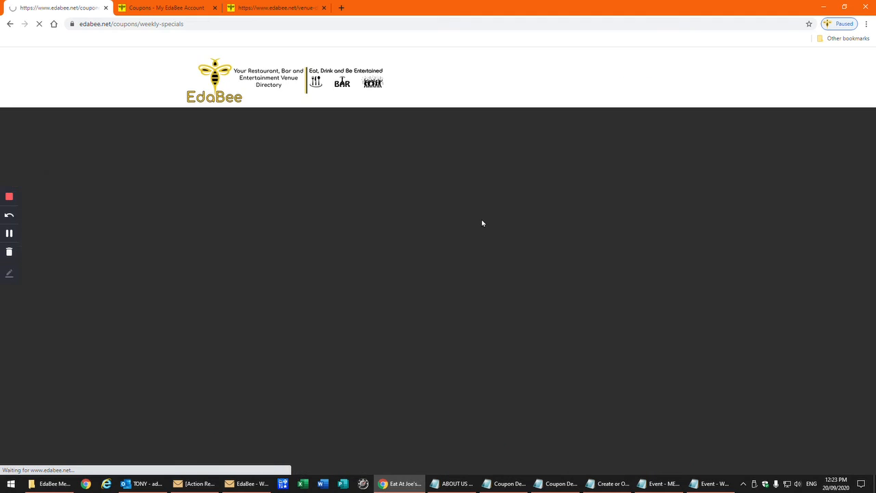
{"action": "scroll", "coordinate": [422, 296], "scroll_direction": "down", "scroll_amount": 3}
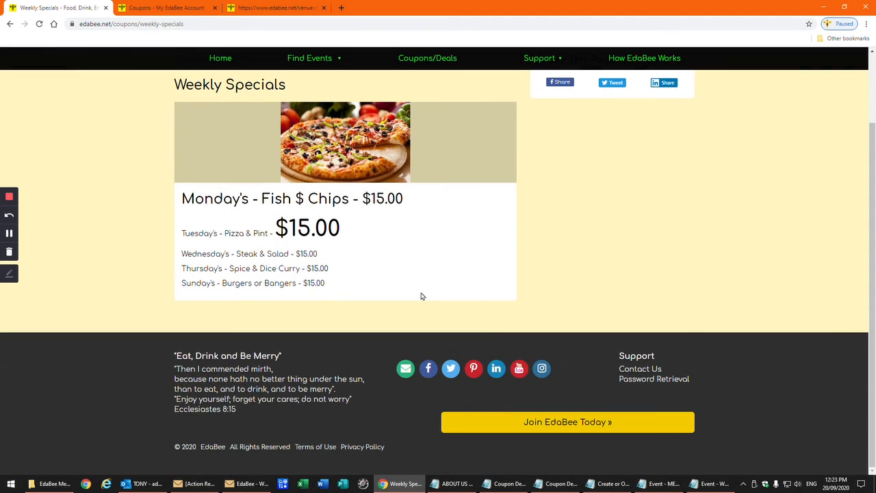
{"action": "scroll", "coordinate": [422, 296], "scroll_direction": "up", "scroll_amount": 2}
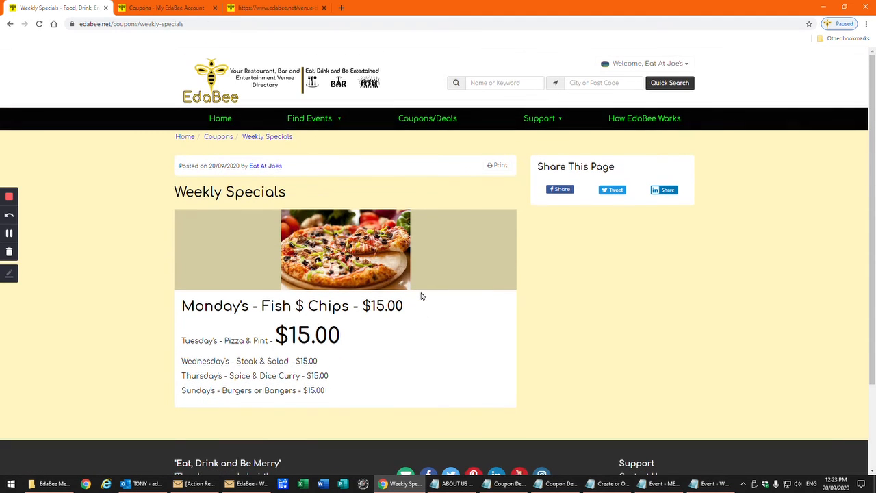
{"action": "left_click", "coordinate": [10, 24]}
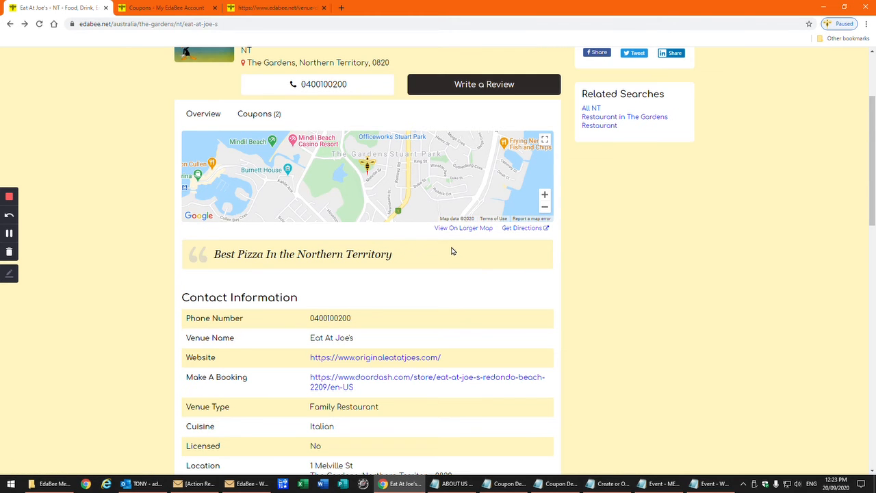
{"action": "left_click", "coordinate": [256, 115]}
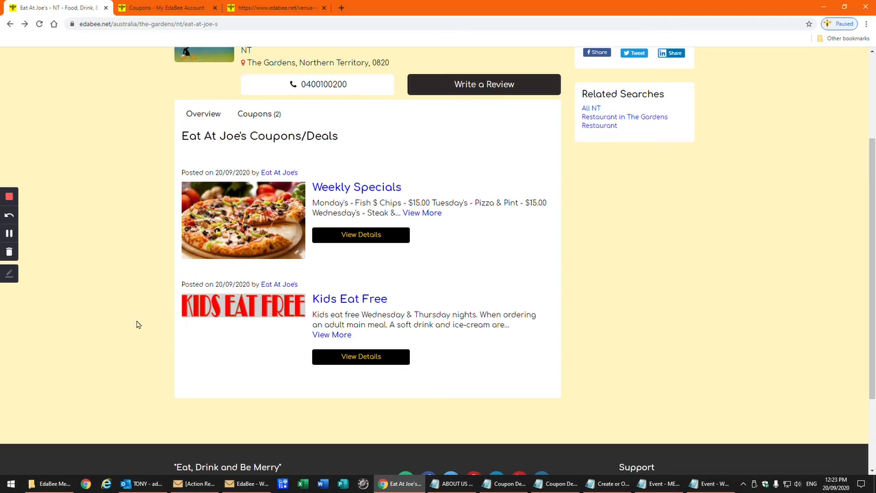
{"action": "left_click", "coordinate": [10, 233]}
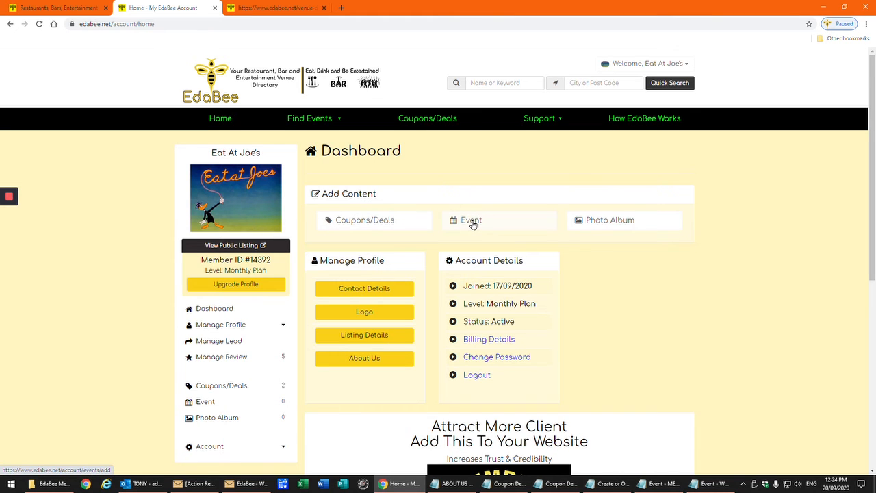
Add a new event set to publish, with the title 'Melbourne Cup'
{"action": "left_click", "coordinate": [472, 222]}
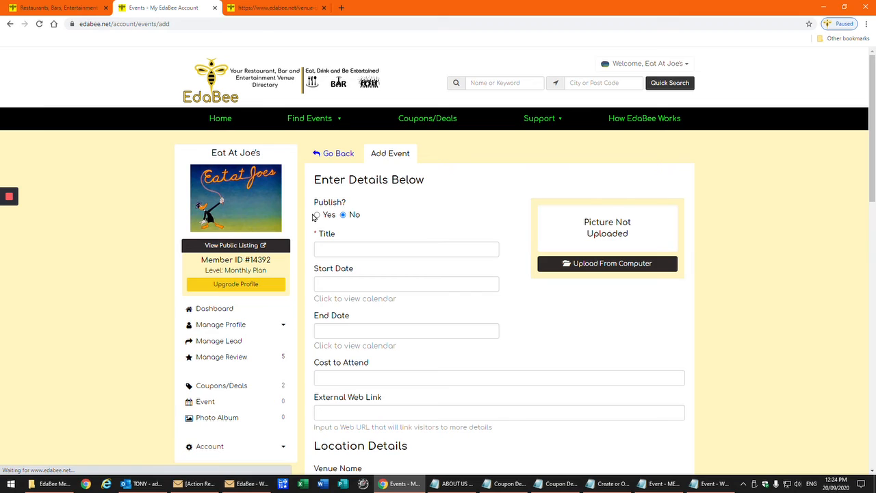
{"action": "left_click", "coordinate": [341, 250]}
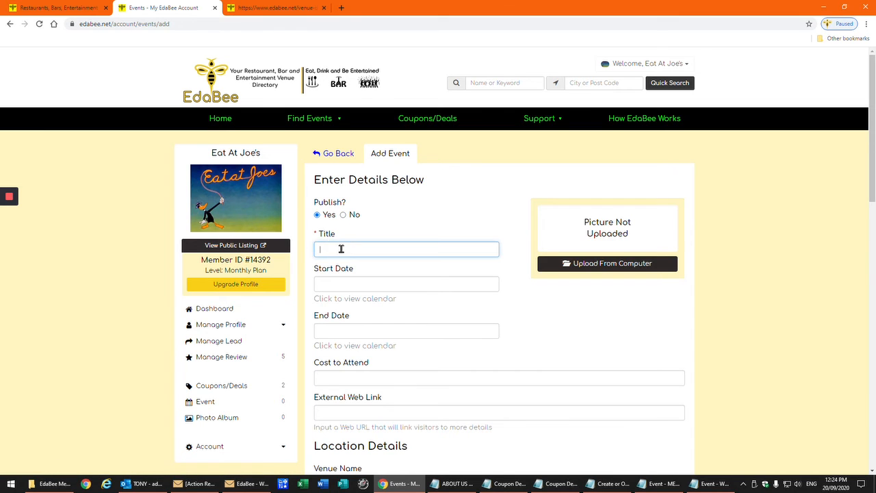
{"action": "type", "text": "Melbourne"}
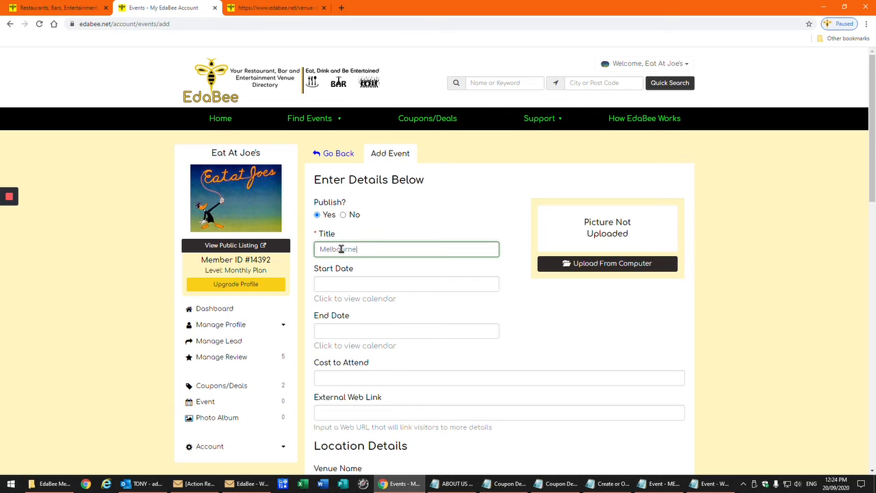
{"action": "type", "text": " Cup Luncheon"}
Set the event start to 3 November 2020 at 11:00 AM
{"action": "left_click", "coordinate": [369, 285]}
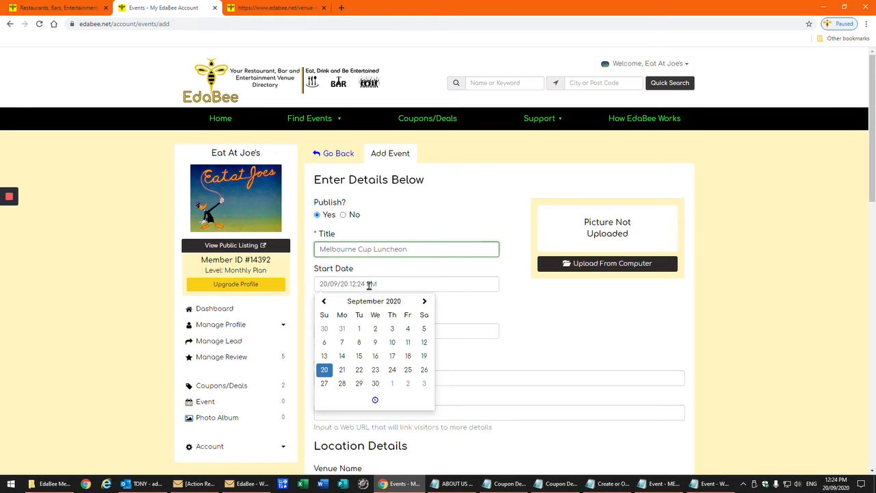
{"action": "left_click", "coordinate": [426, 302]}
{"action": "left_click", "coordinate": [426, 302]}
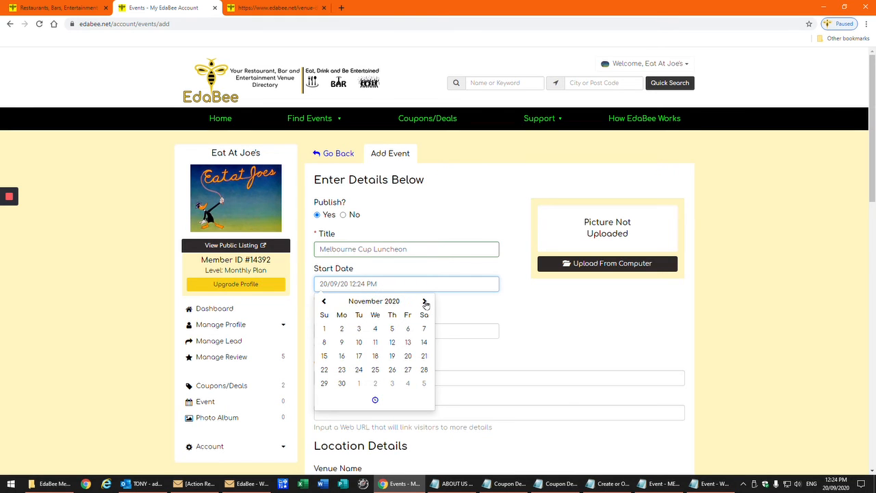
{"action": "left_click", "coordinate": [360, 330]}
{"action": "left_click", "coordinate": [373, 401]}
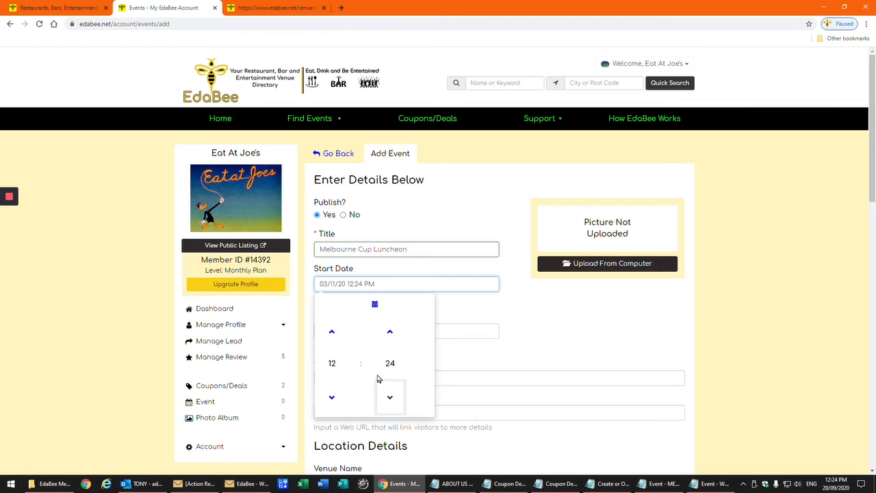
{"action": "left_click", "coordinate": [332, 399]}
{"action": "left_click", "coordinate": [390, 364]}
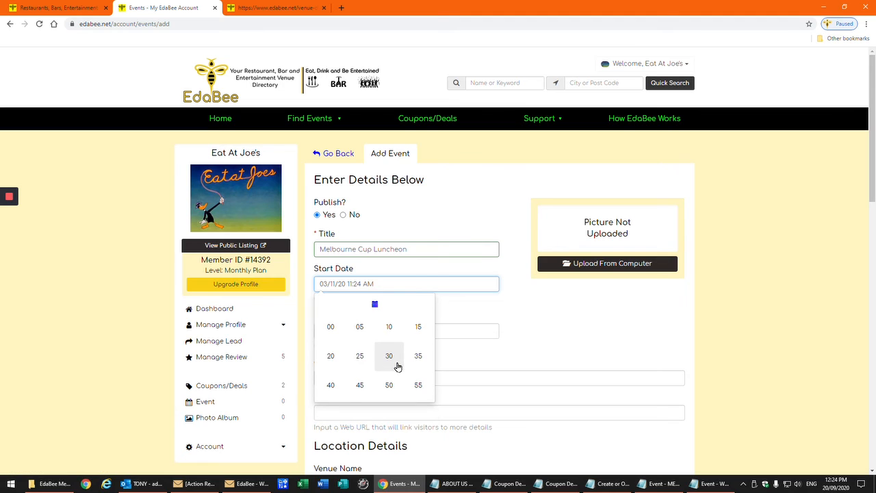
{"action": "left_click", "coordinate": [330, 327]}
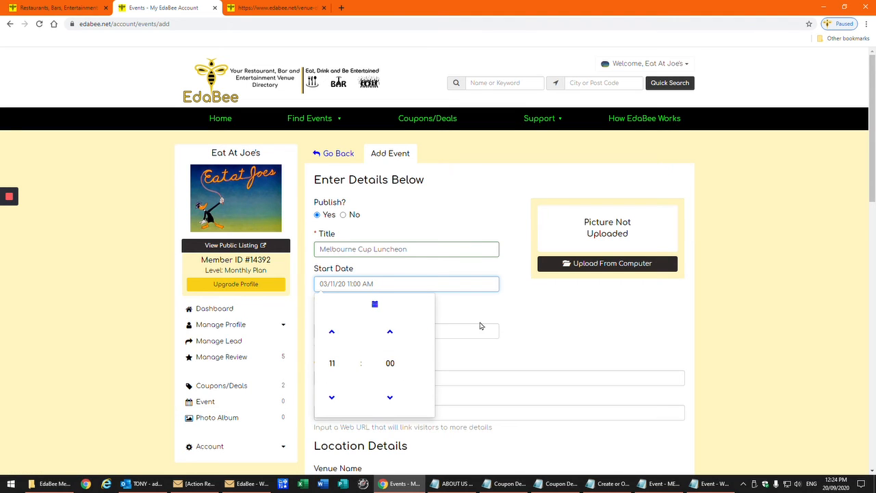
{"action": "left_click", "coordinate": [504, 317]}
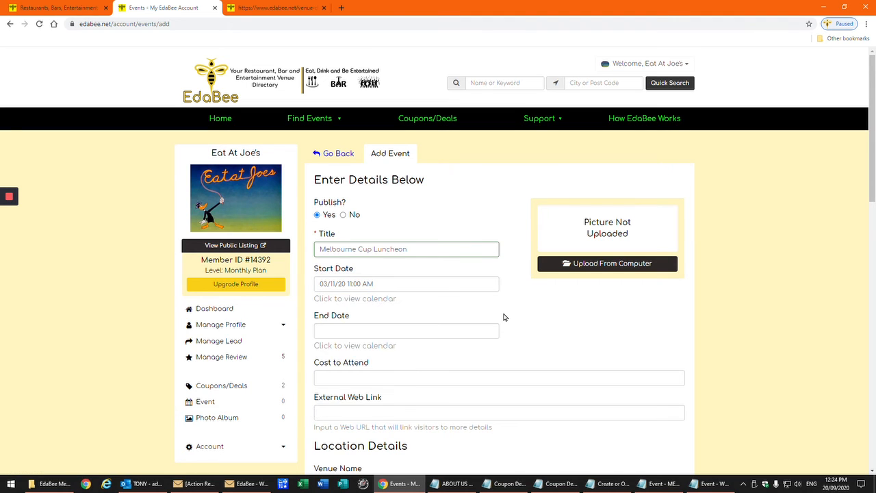
Set the event end to 3 November 2020 at 5:00 PM
{"action": "left_click", "coordinate": [383, 331]}
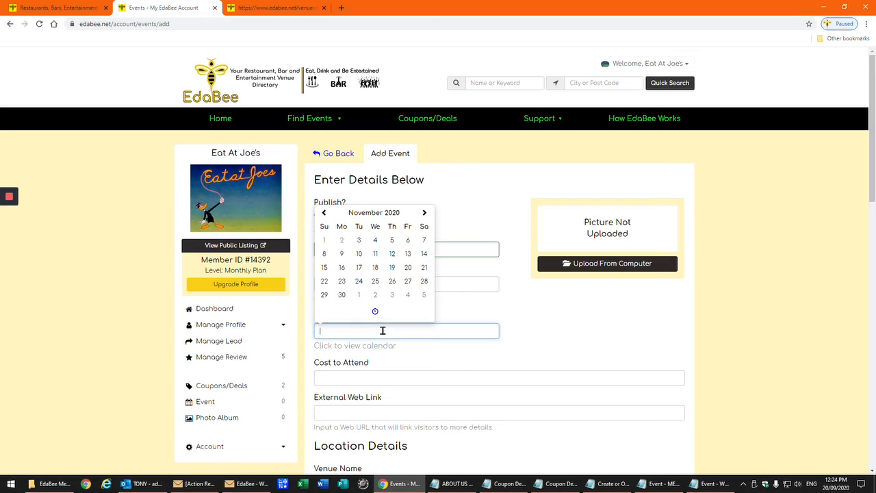
{"action": "left_click", "coordinate": [359, 241]}
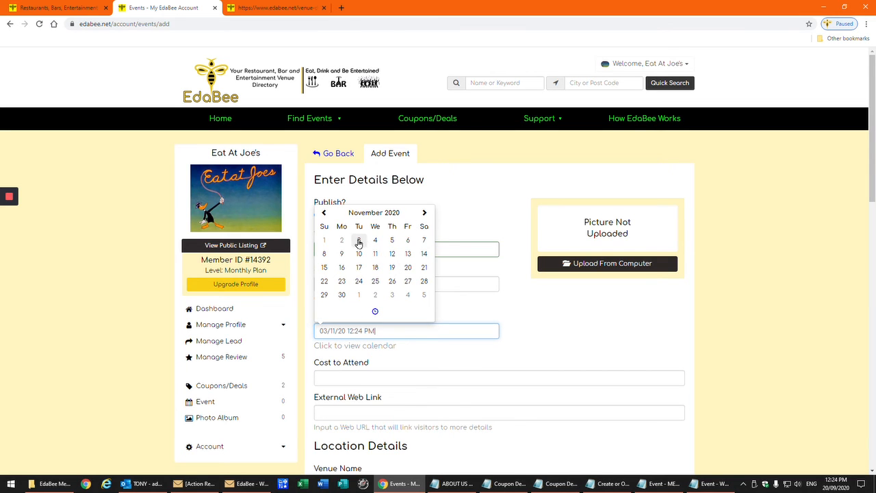
{"action": "left_click", "coordinate": [375, 311]}
{"action": "left_click", "coordinate": [334, 302]}
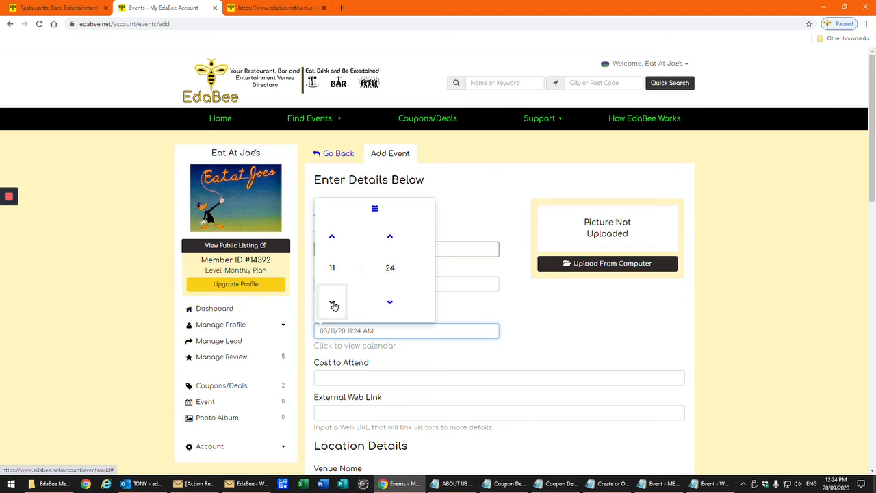
{"action": "left_click", "coordinate": [334, 237]}
{"action": "left_click", "coordinate": [333, 238]}
{"action": "left_click", "coordinate": [334, 237]}
{"action": "left_click", "coordinate": [333, 238]}
{"action": "left_click", "coordinate": [334, 238]}
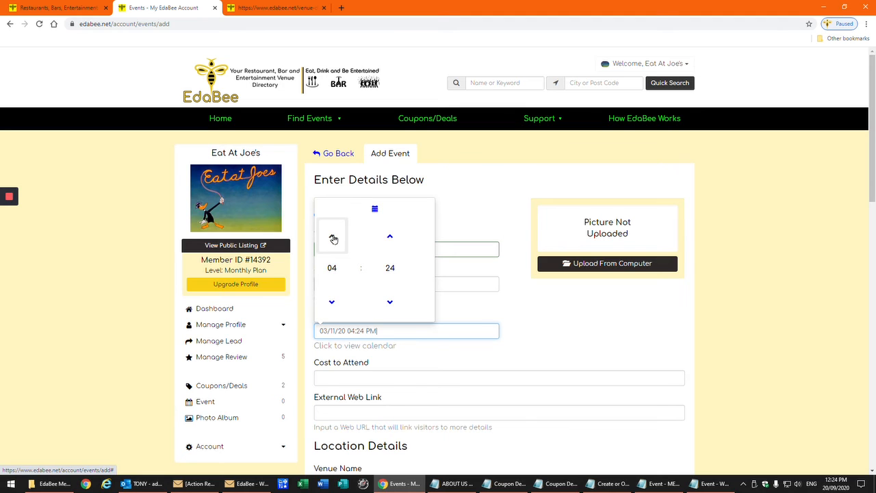
{"action": "left_click", "coordinate": [333, 238]}
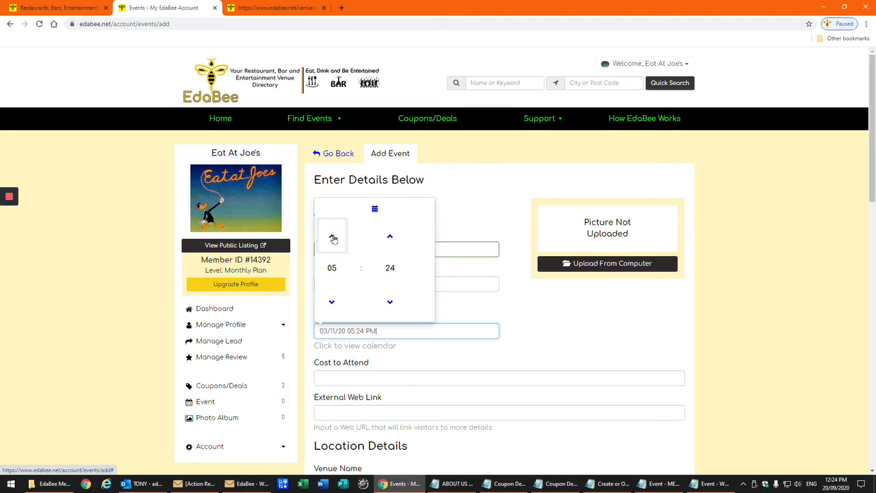
{"action": "left_click", "coordinate": [391, 269]}
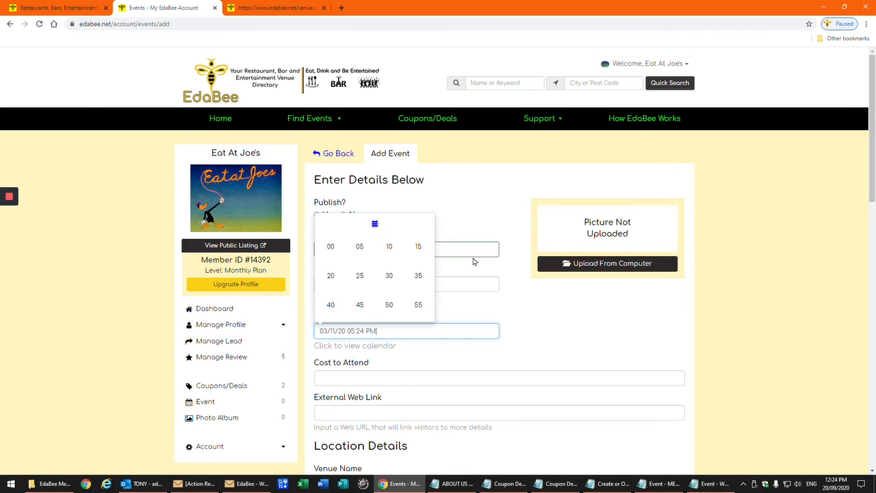
{"action": "left_click", "coordinate": [334, 248]}
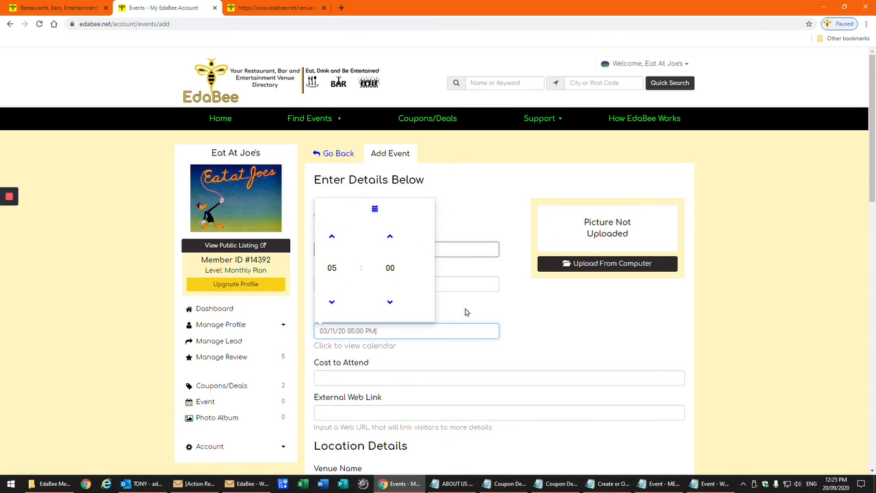
{"action": "left_click", "coordinate": [507, 307]}
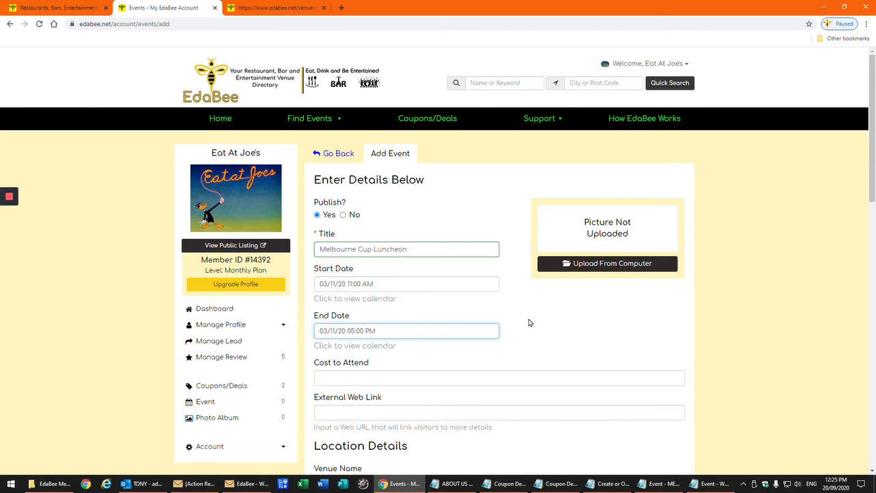
Enter '$120.00 per Adult, Children 12 and under $50.00' as the cost to attend
{"action": "scroll", "coordinate": [534, 333], "scroll_direction": "down", "scroll_amount": 1}
{"action": "scroll", "coordinate": [534, 333], "scroll_direction": "down", "scroll_amount": 2}
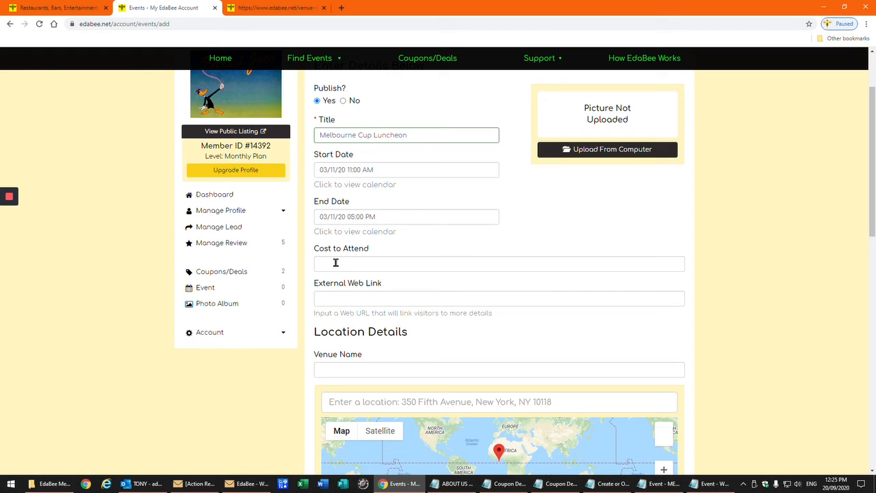
{"action": "left_click", "coordinate": [331, 263]}
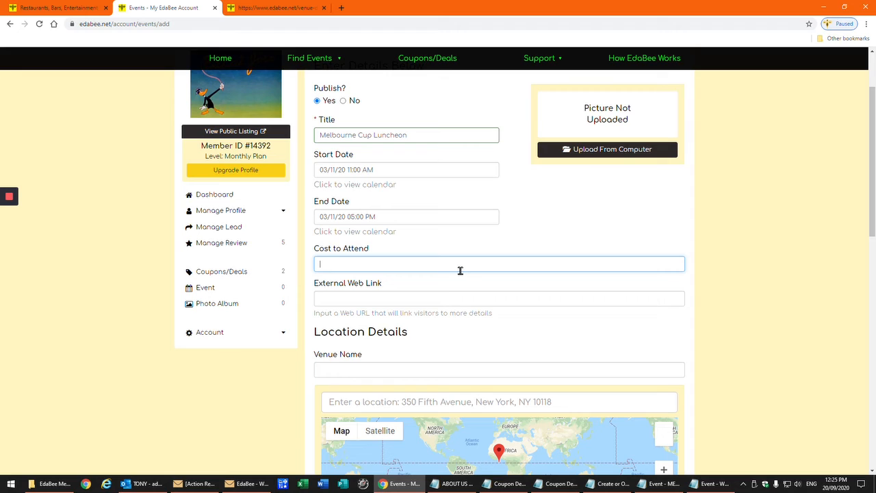
{"action": "type", "text": "$120.00 per Adult, Children"}
{"action": "type", "text": "12"}
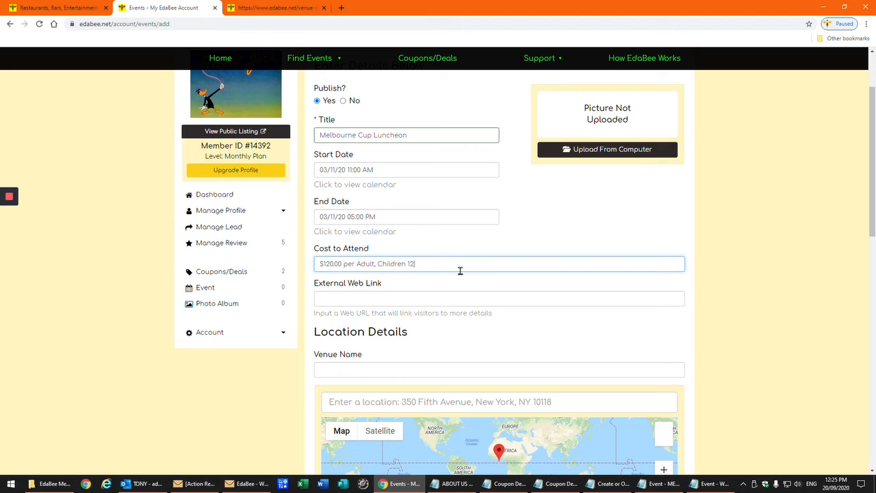
{"action": "type", "text": " and under $50.00"}
Scroll through the rest of the Add Event form and back to the top
{"action": "scroll", "coordinate": [559, 284], "scroll_direction": "down", "scroll_amount": 2}
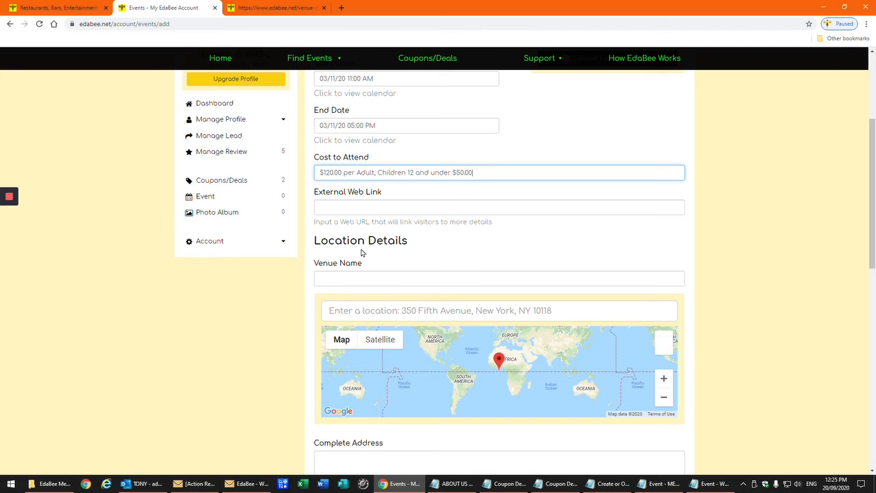
{"action": "scroll", "coordinate": [461, 251], "scroll_direction": "down", "scroll_amount": 4}
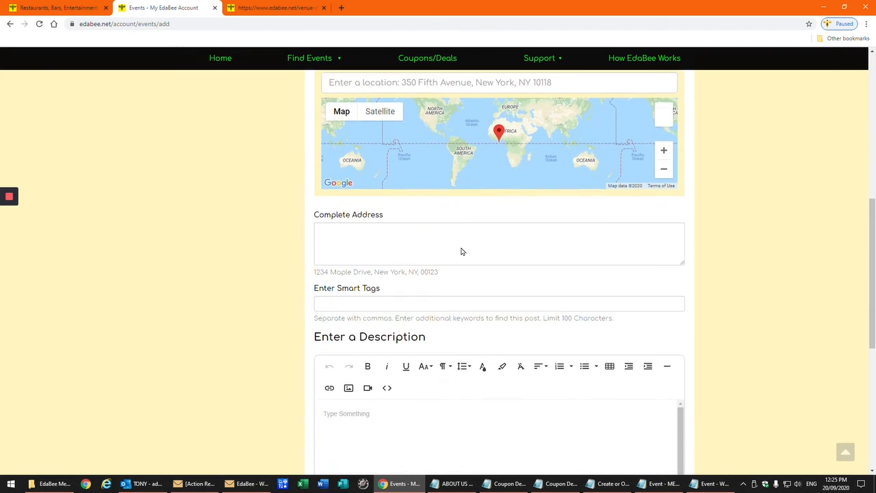
{"action": "scroll", "coordinate": [460, 254], "scroll_direction": "down", "scroll_amount": 2}
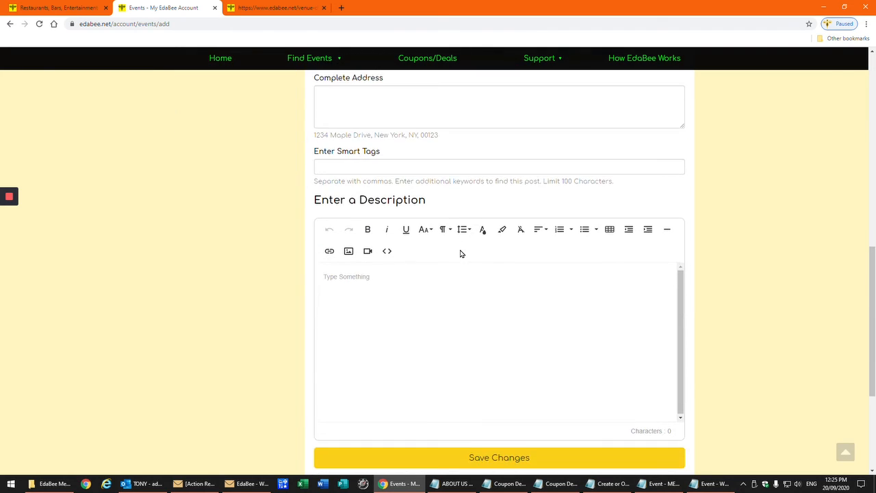
{"action": "scroll", "coordinate": [461, 253], "scroll_direction": "up", "scroll_amount": 1}
{"action": "scroll", "coordinate": [461, 254], "scroll_direction": "up", "scroll_amount": 4}
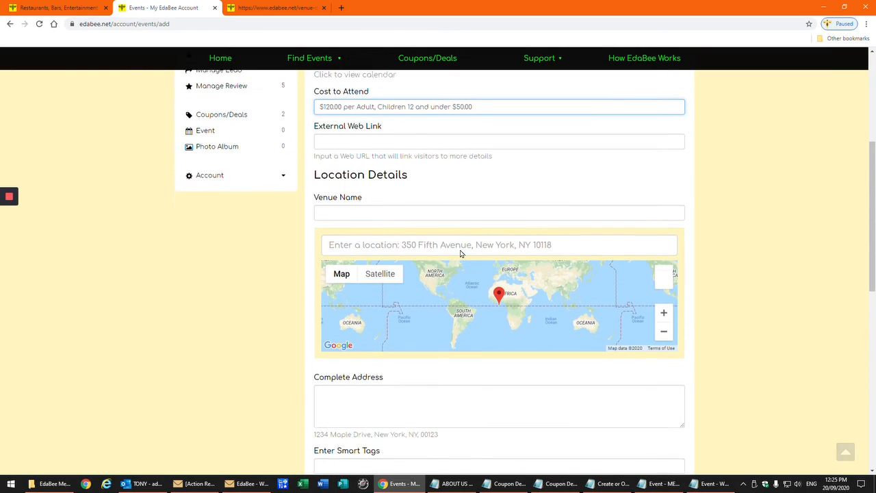
{"action": "scroll", "coordinate": [460, 253], "scroll_direction": "up", "scroll_amount": 1}
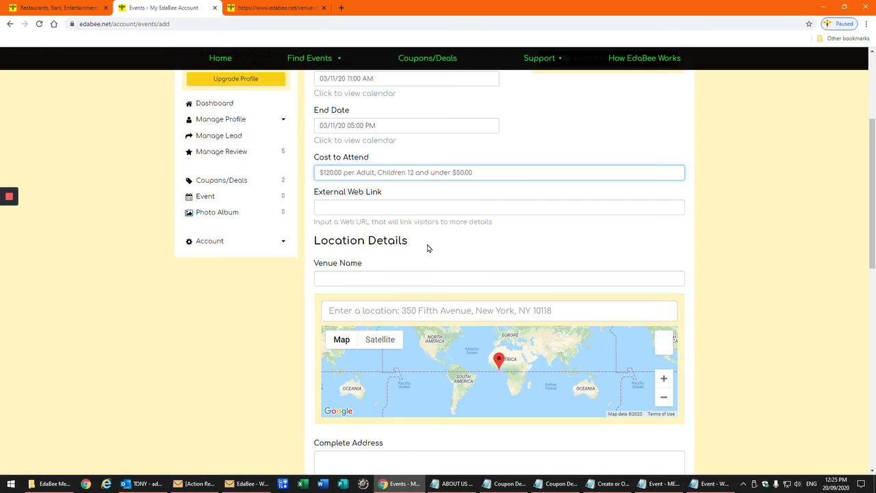
{"action": "scroll", "coordinate": [428, 248], "scroll_direction": "down", "scroll_amount": 3}
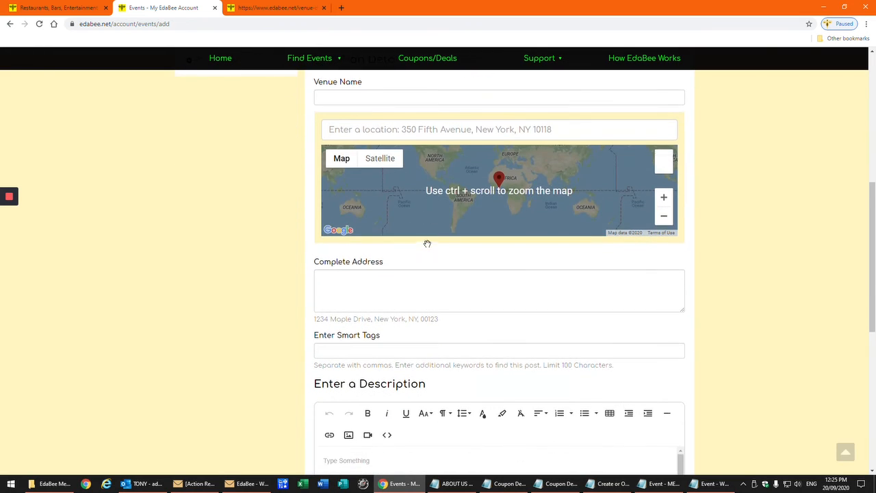
{"action": "scroll", "coordinate": [428, 244], "scroll_direction": "down", "scroll_amount": 3}
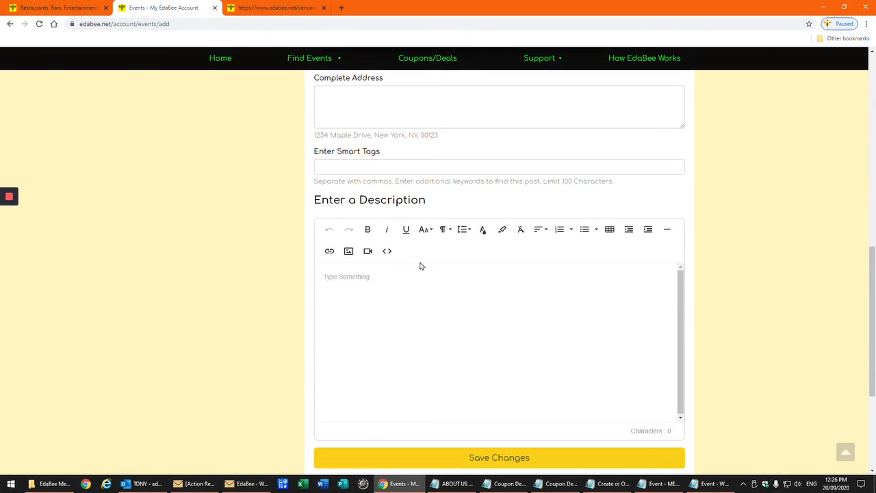
{"action": "scroll", "coordinate": [418, 363], "scroll_direction": "up", "scroll_amount": 5}
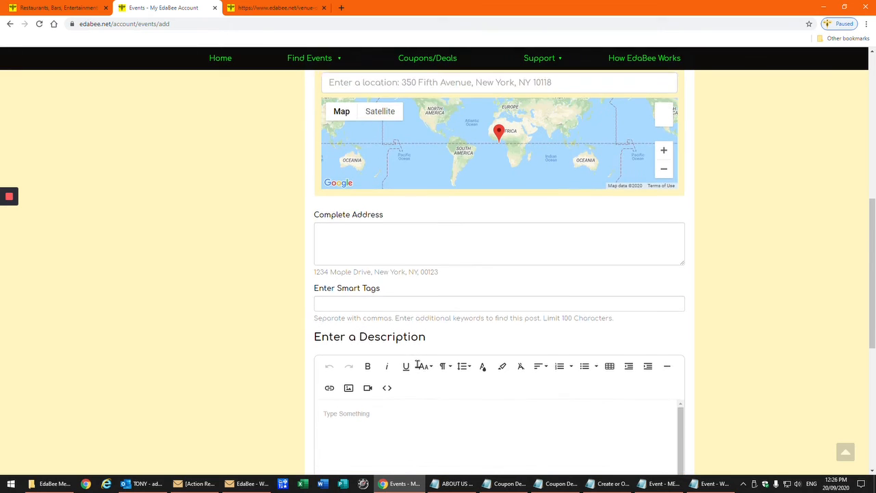
{"action": "scroll", "coordinate": [417, 364], "scroll_direction": "up", "scroll_amount": 4}
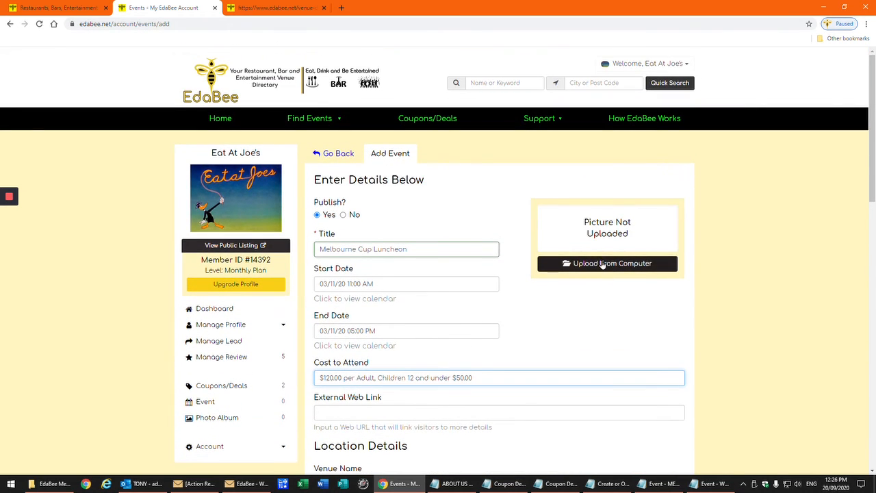
Upload the Melbourne Cup image from the computer as the event's picture
{"action": "left_click", "coordinate": [603, 263]}
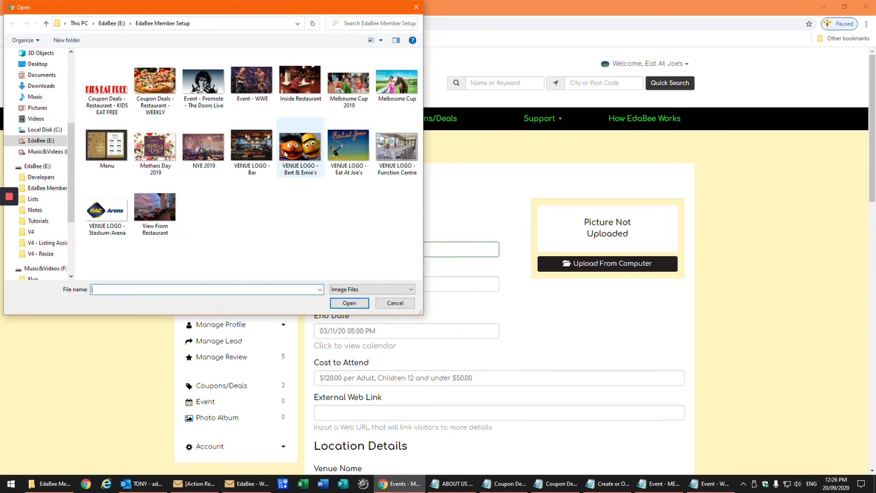
{"action": "left_click", "coordinate": [404, 86]}
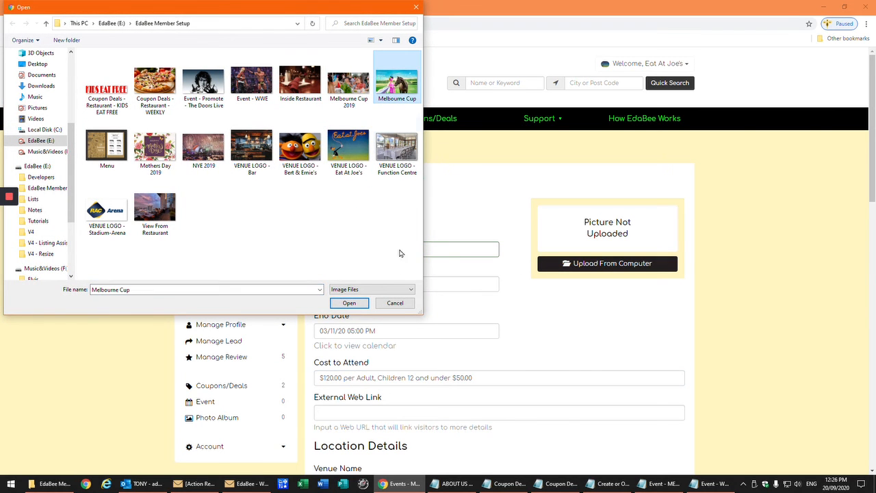
{"action": "left_click", "coordinate": [349, 302]}
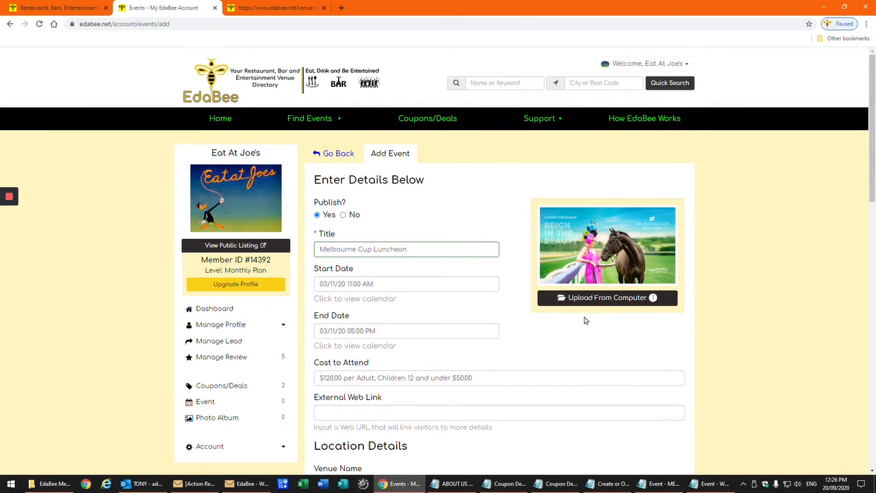
{"action": "scroll", "coordinate": [461, 283], "scroll_direction": "down", "scroll_amount": 6}
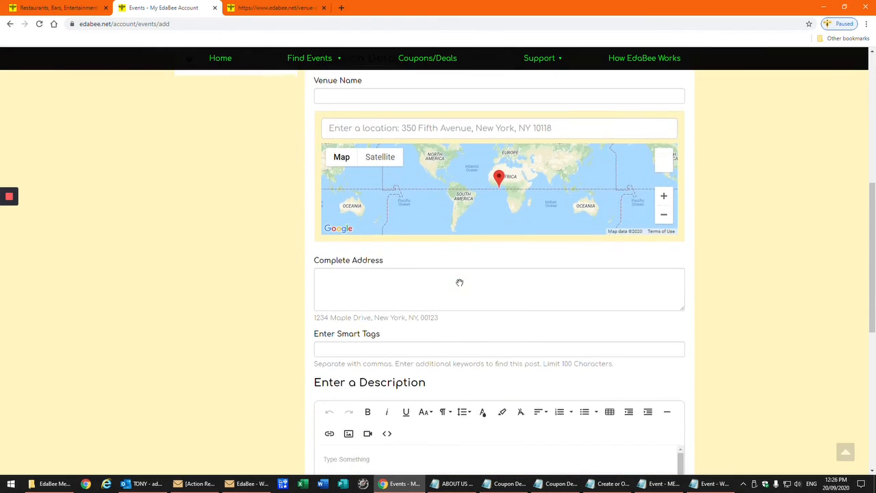
Paste the 314-character Melbourne Cup description and save the new event
{"action": "scroll", "coordinate": [460, 283], "scroll_direction": "down", "scroll_amount": 4}
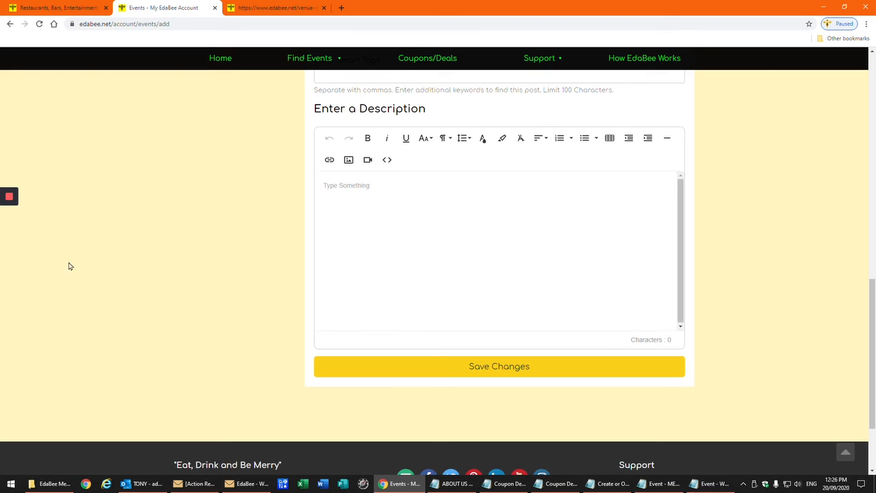
{"action": "mouse_move", "coordinate": [3, 240]}
{"action": "type", "text": "Eat At Joe's is absolutely turning it up for the Melbourne Cup this year, showing off all the frocked-up fanciness you can handle. With free-flowing champagne lunch, cocktail bar and of course, the big race LIVE across 4 big screens, you’re in for a fabulous day of fun and fashion, so be sure to dress to impress."}
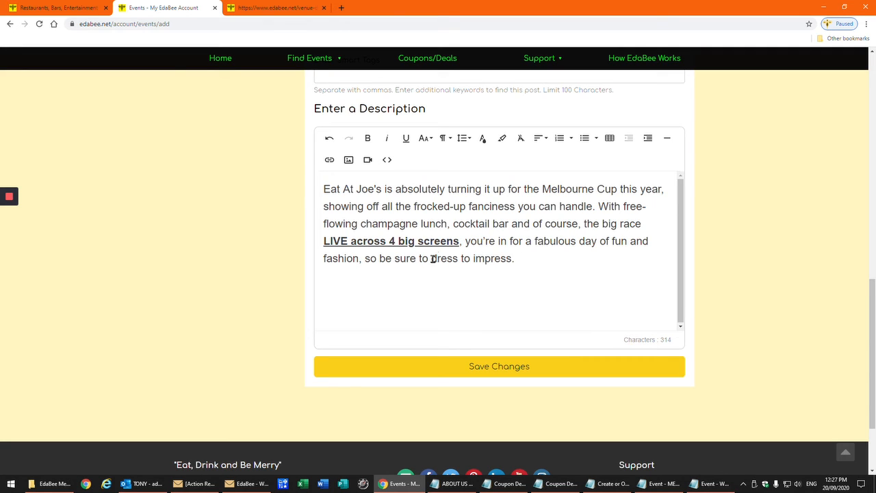
{"action": "scroll", "coordinate": [446, 317], "scroll_direction": "up", "scroll_amount": 1}
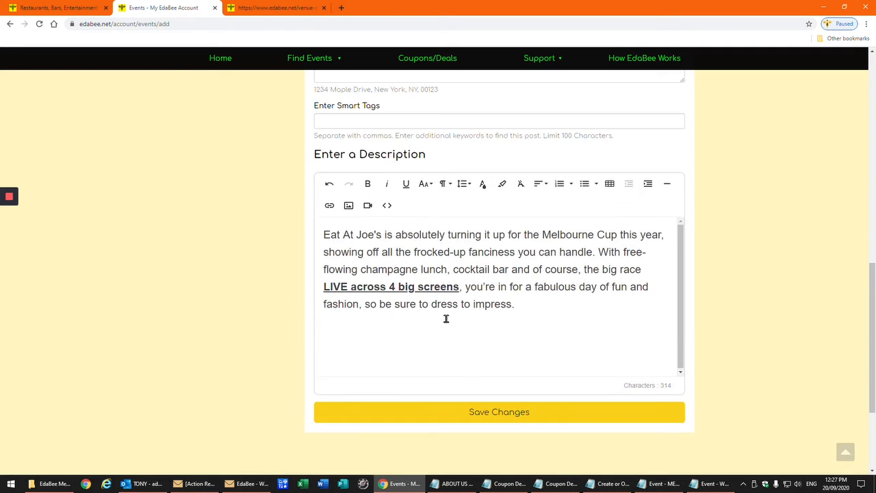
{"action": "left_click", "coordinate": [484, 412]}
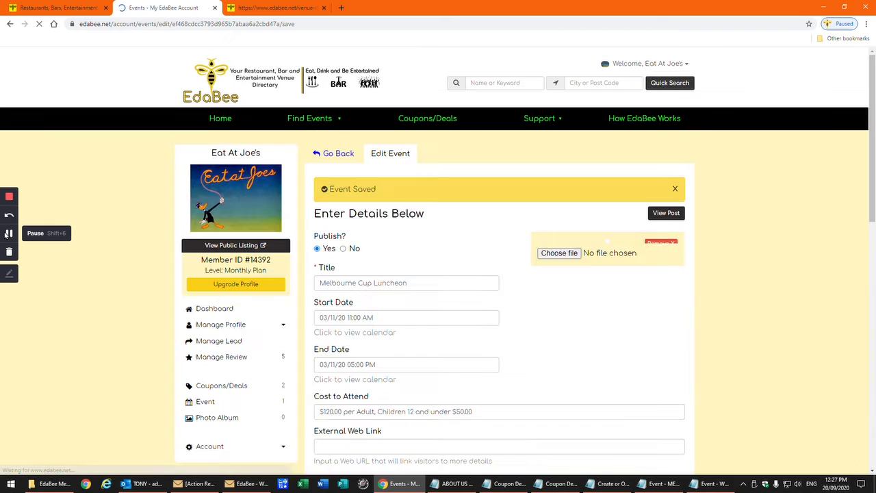
Open Eat At Joe's public listing and find the Melbourne Cup Luncheon under Events (1)
{"action": "left_click", "coordinate": [7, 233]}
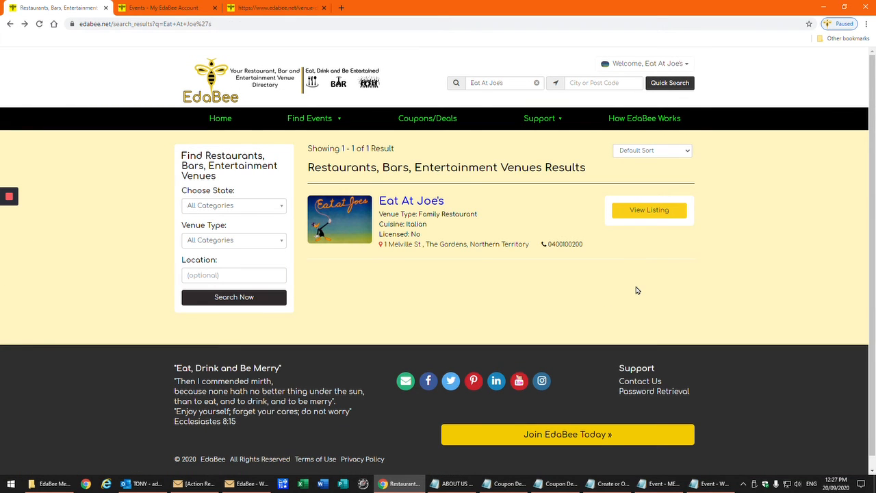
{"action": "left_click", "coordinate": [631, 215]}
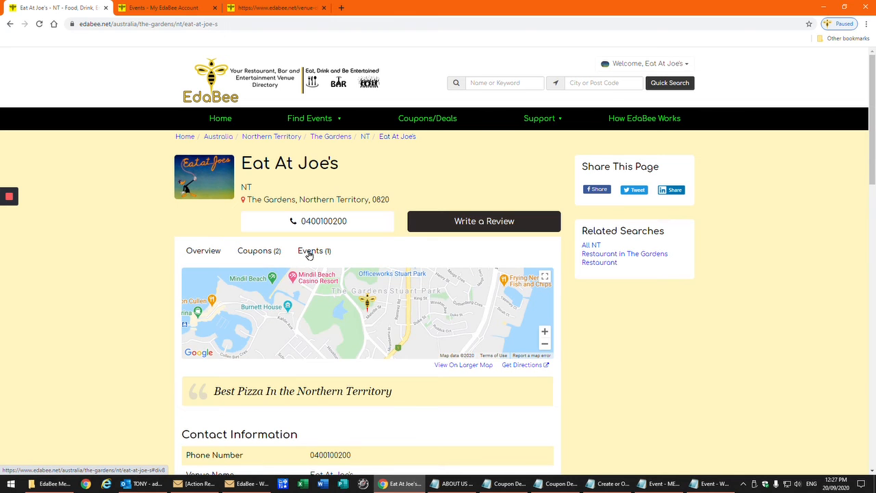
{"action": "left_click", "coordinate": [309, 252]}
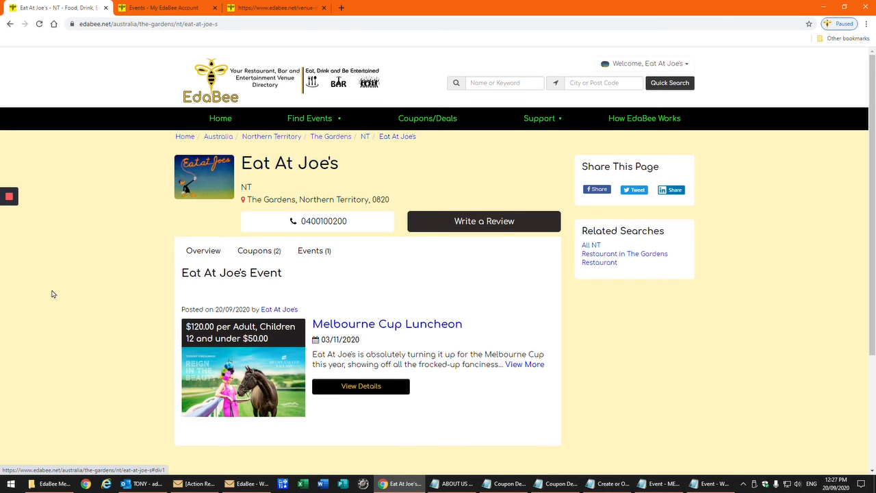
{"action": "scroll", "coordinate": [51, 295], "scroll_direction": "down", "scroll_amount": 3}
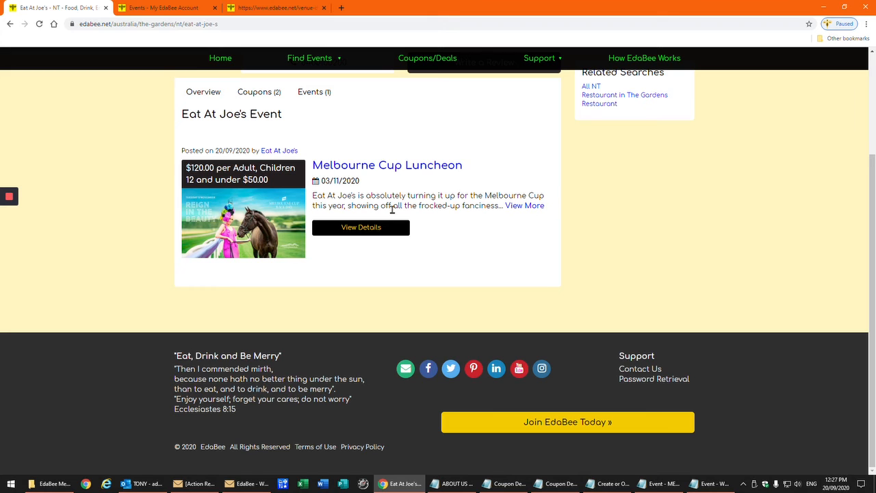
{"action": "left_click", "coordinate": [350, 233]}
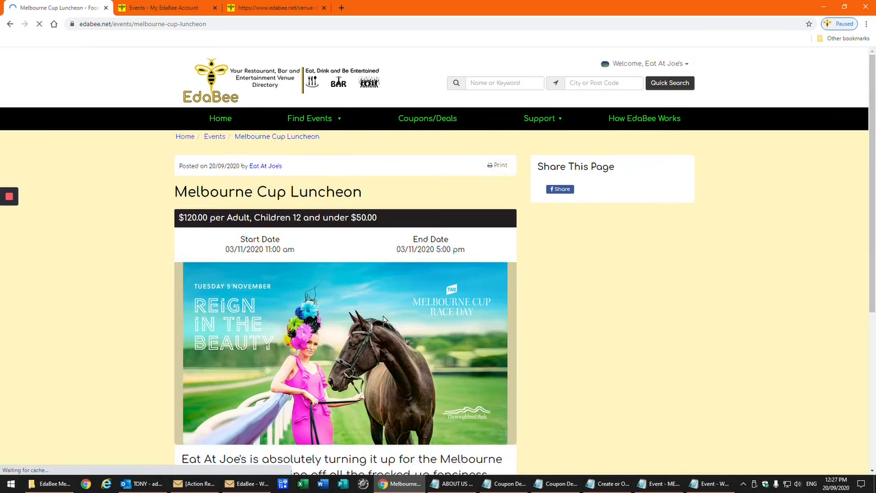
Scroll the Melbourne Cup Luncheon page to check its pricing, 03/11/2020 11:00 am–5:00 pm, image and description
{"action": "scroll", "coordinate": [114, 296], "scroll_direction": "down", "scroll_amount": 2}
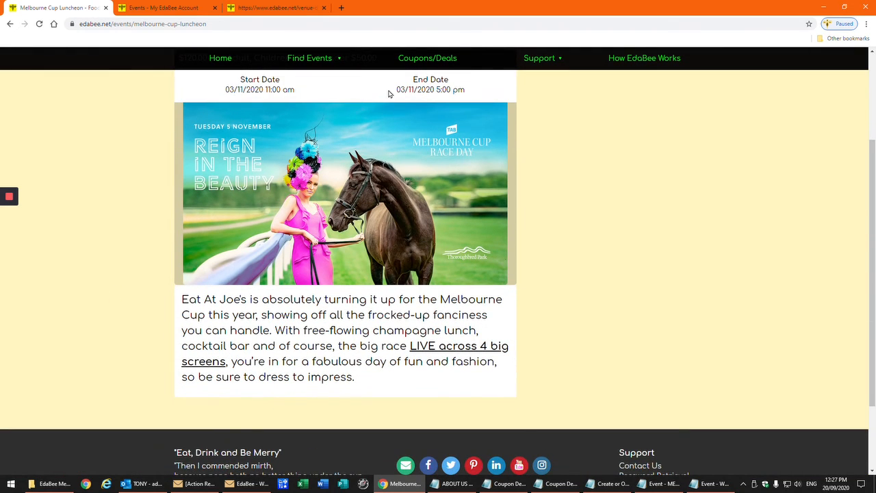
{"action": "scroll", "coordinate": [114, 266], "scroll_direction": "down", "scroll_amount": 1}
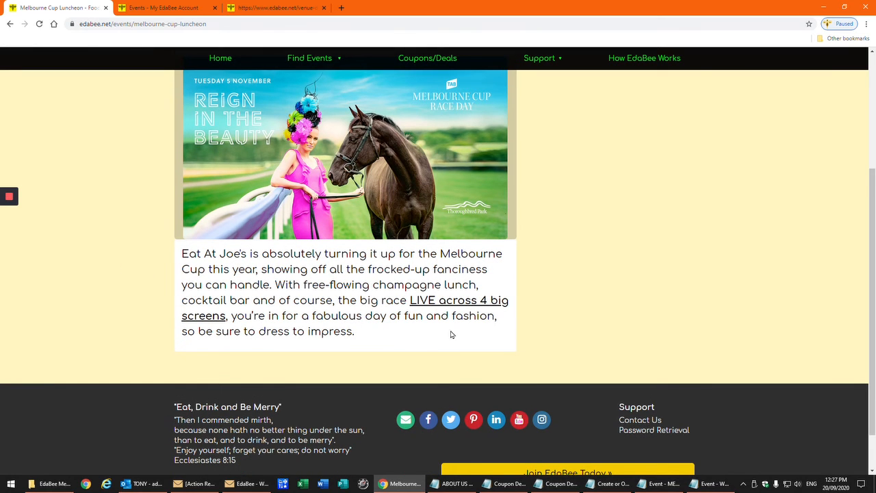
{"action": "scroll", "coordinate": [112, 304], "scroll_direction": "up", "scroll_amount": 4}
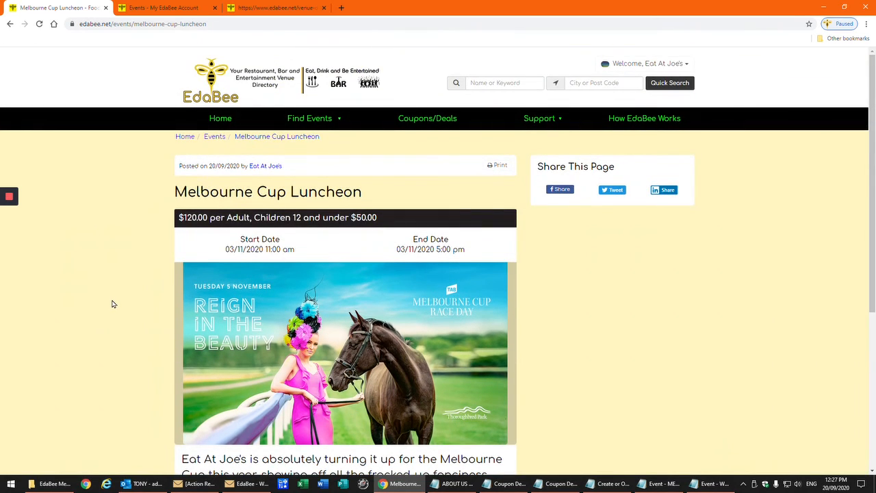
{"action": "scroll", "coordinate": [113, 304], "scroll_direction": "down", "scroll_amount": 3}
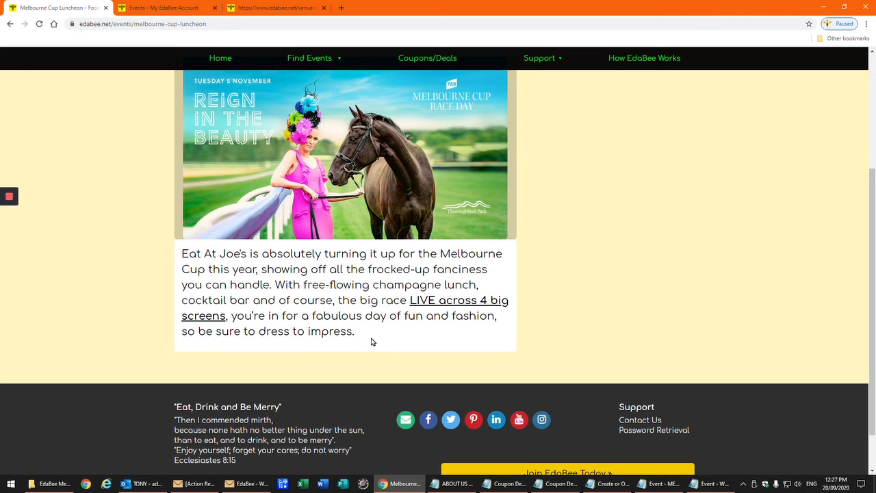
{"action": "scroll", "coordinate": [372, 341], "scroll_direction": "up", "scroll_amount": 1}
{"action": "scroll", "coordinate": [372, 341], "scroll_direction": "up", "scroll_amount": 3}
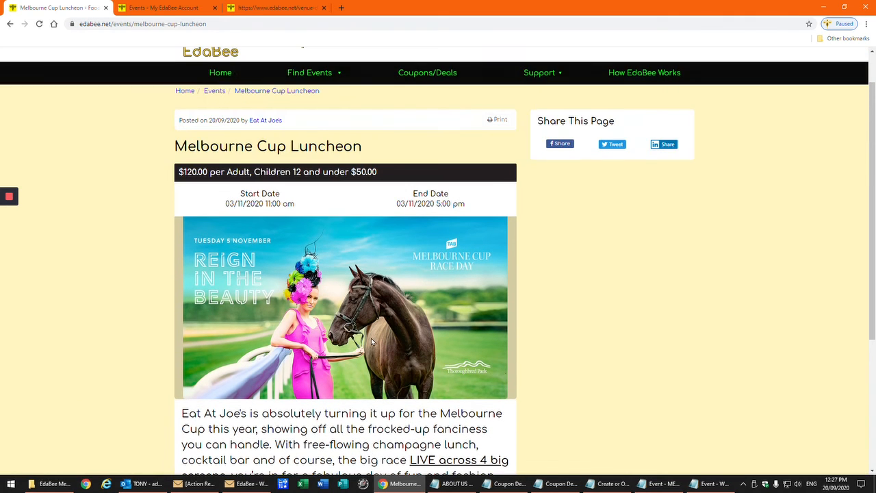
{"action": "scroll", "coordinate": [371, 338], "scroll_direction": "up", "scroll_amount": 1}
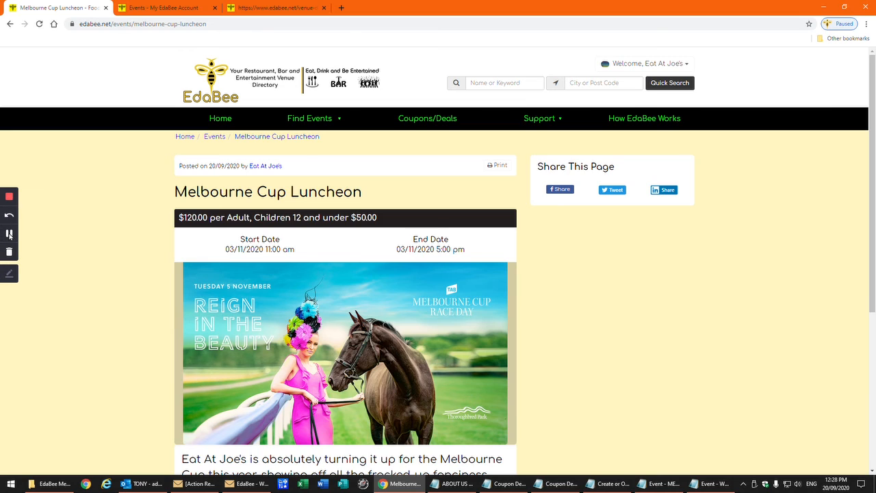
{"action": "left_click", "coordinate": [6, 231]}
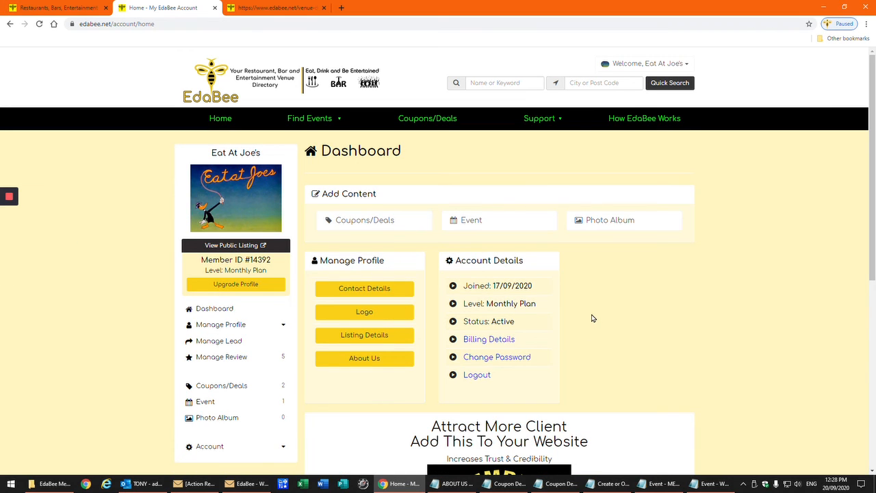
Create a published album 'Eat At Joe's 2019' with a short 2019 description, then save it
{"action": "left_click", "coordinate": [606, 223]}
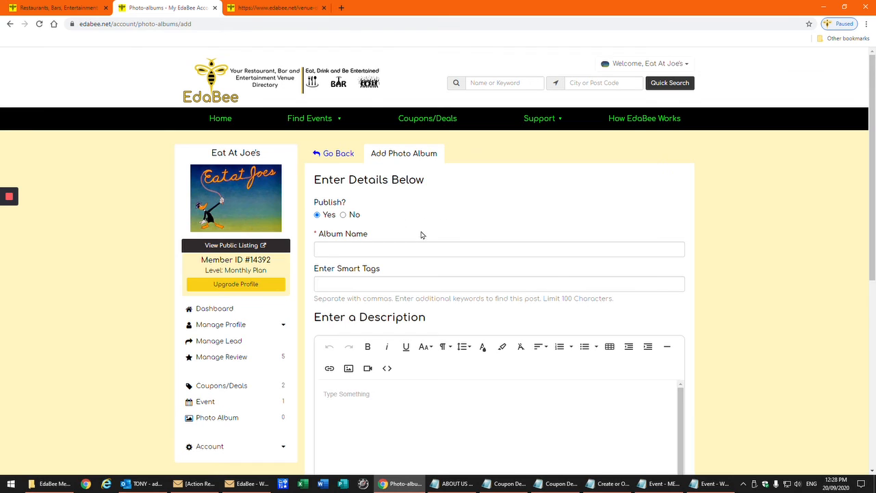
{"action": "left_click", "coordinate": [393, 251]}
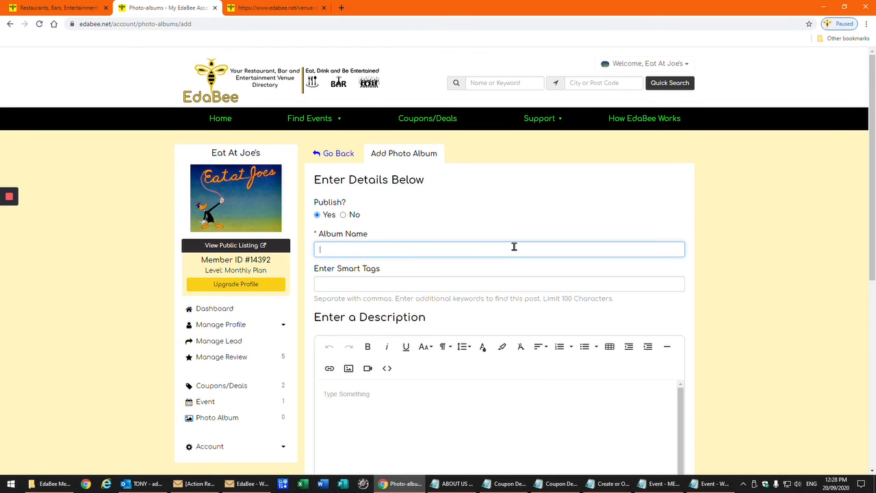
{"action": "type", "text": "Eat At Joe's 2019"}
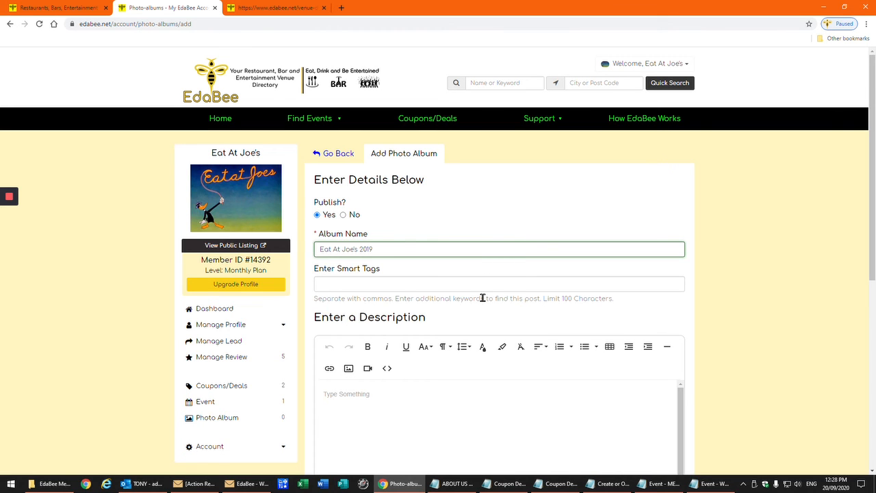
{"action": "scroll", "coordinate": [483, 298], "scroll_direction": "down", "scroll_amount": 3}
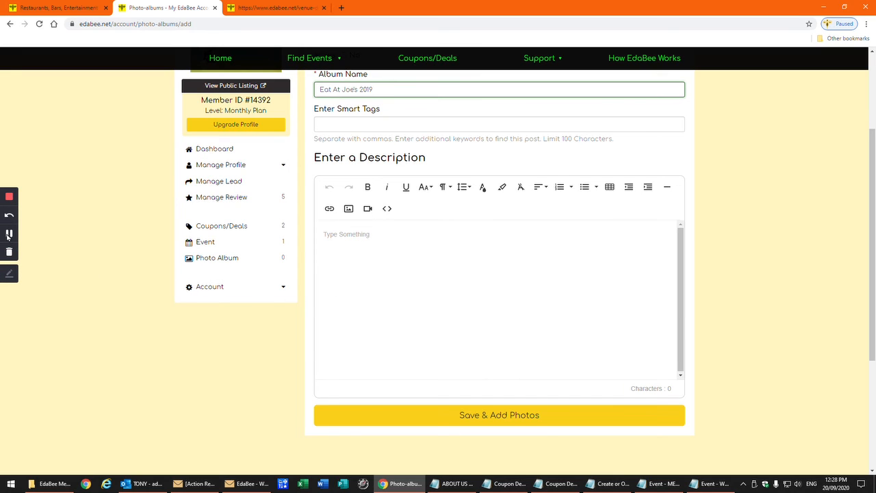
{"action": "left_click", "coordinate": [10, 240]}
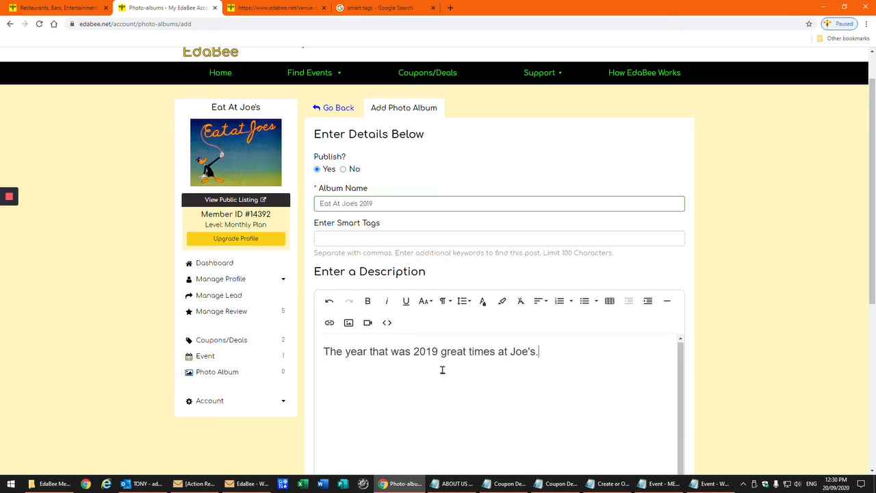
{"action": "scroll", "coordinate": [788, 339], "scroll_direction": "down", "scroll_amount": 2}
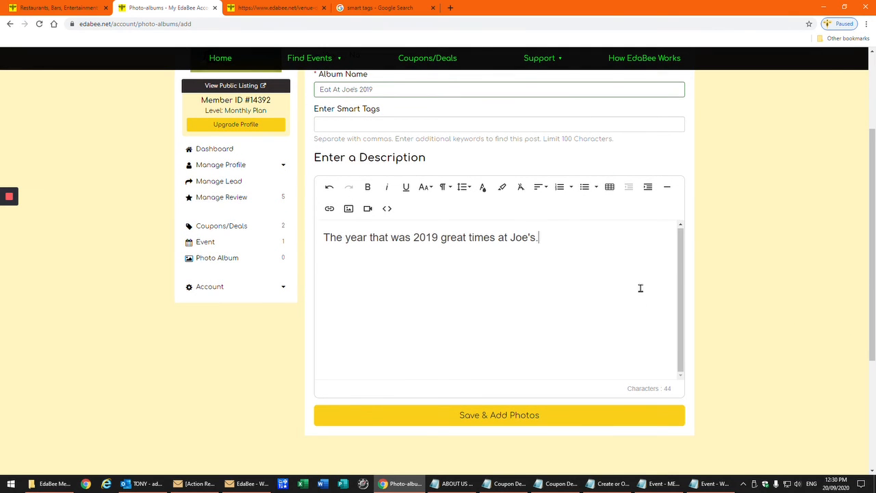
{"action": "left_click", "coordinate": [496, 419]}
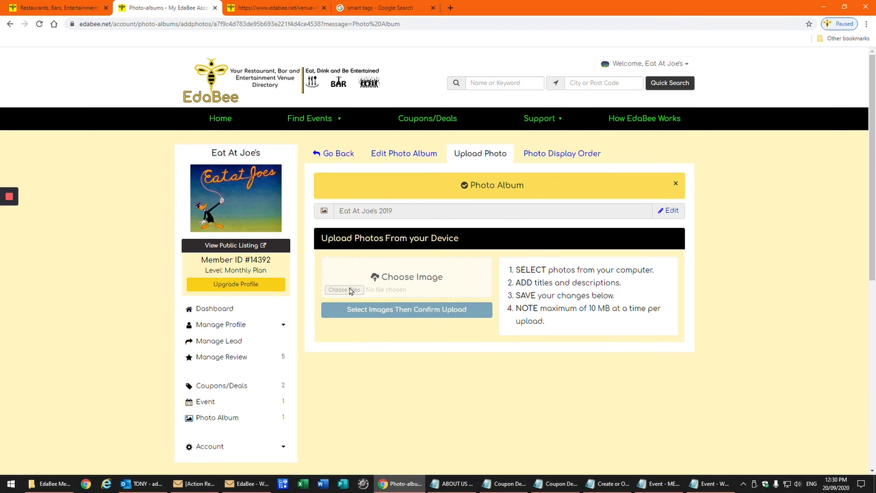
Select the Melbourne Cup 2019, Mothers Day 2019 and NYE 2019 images, upload them, and confirm success
{"action": "left_click", "coordinate": [349, 291]}
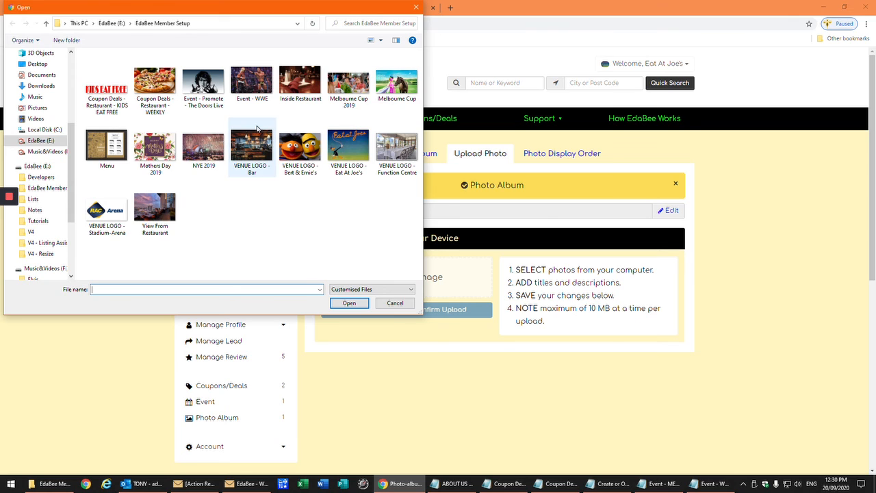
{"action": "left_click", "coordinate": [350, 84]}
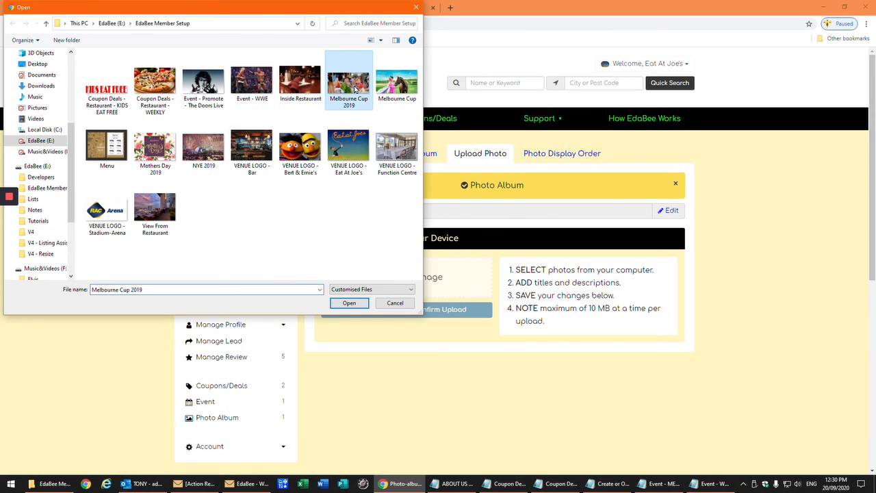
{"action": "left_click", "coordinate": [152, 144], "text": "ctrl"}
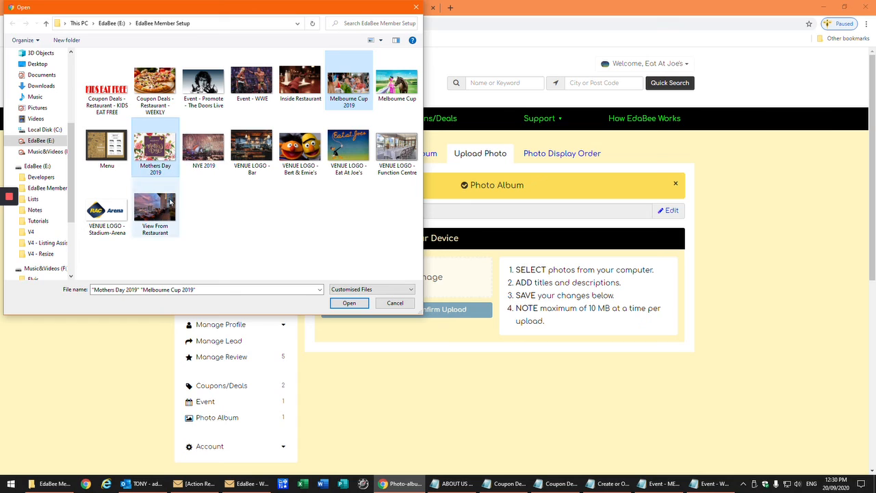
{"action": "left_click", "coordinate": [200, 151], "text": "ctrl"}
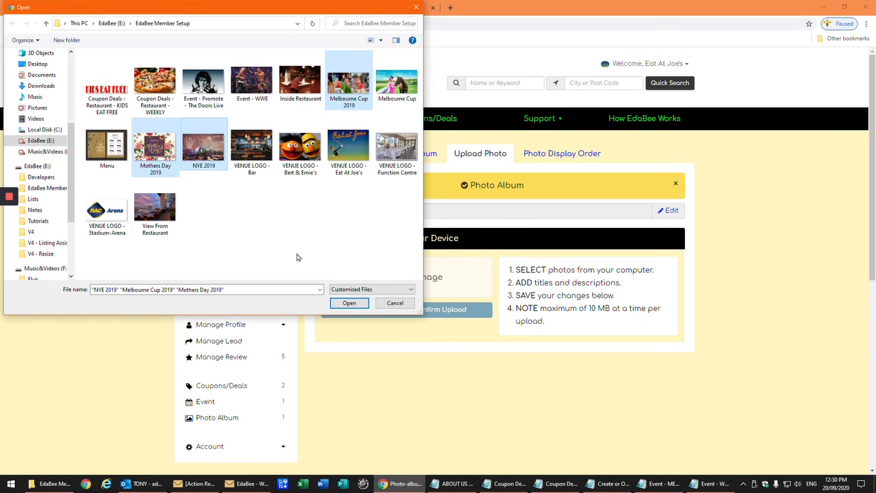
{"action": "left_click", "coordinate": [350, 304]}
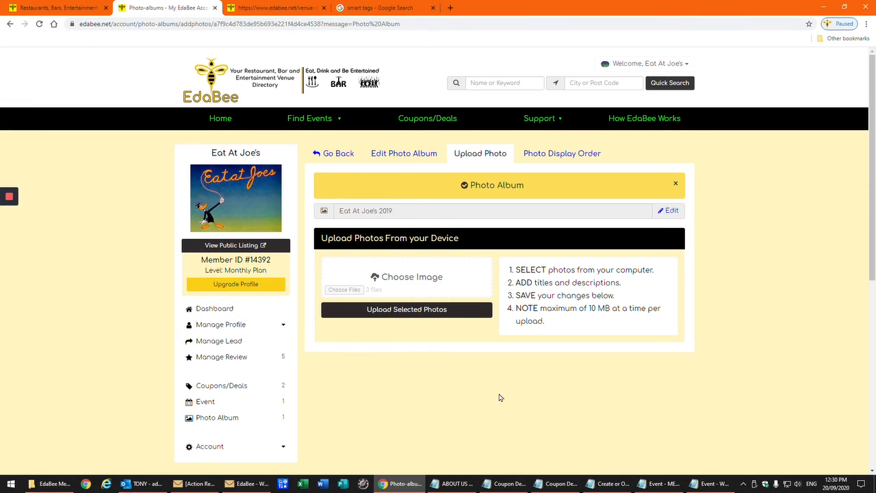
{"action": "left_click", "coordinate": [411, 311]}
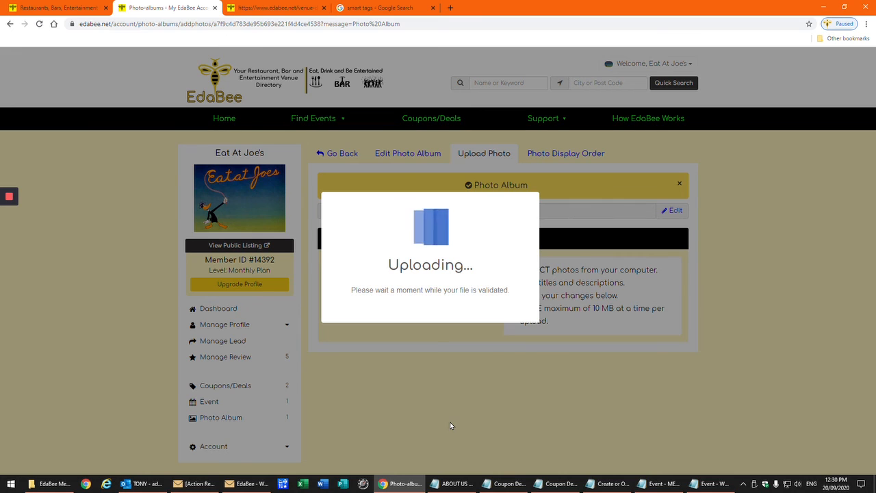
{"action": "mouse_move", "coordinate": [7, 251]}
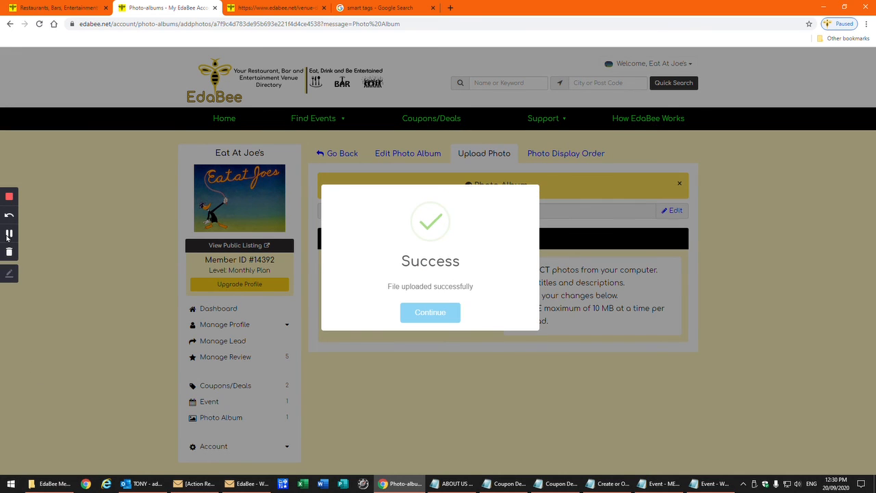
{"action": "left_click", "coordinate": [437, 317]}
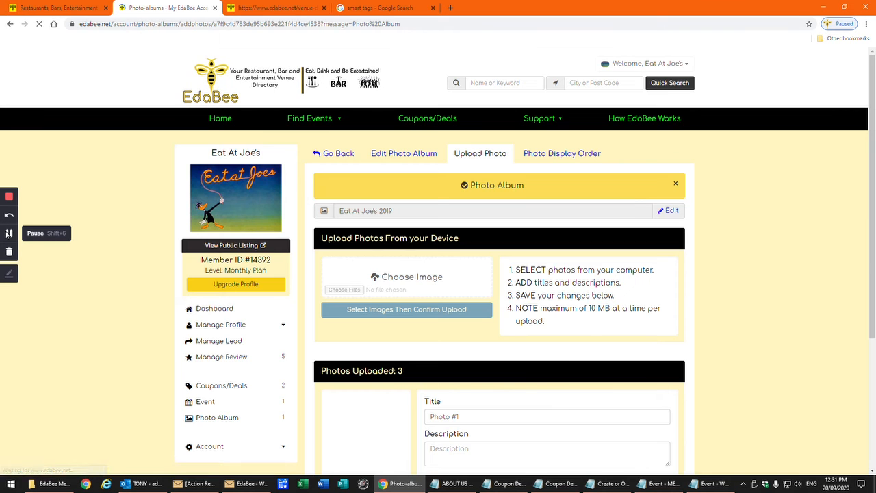
Replace Photo #1's title with 'Melbourne Cup 2019'
{"action": "left_click", "coordinate": [9, 234]}
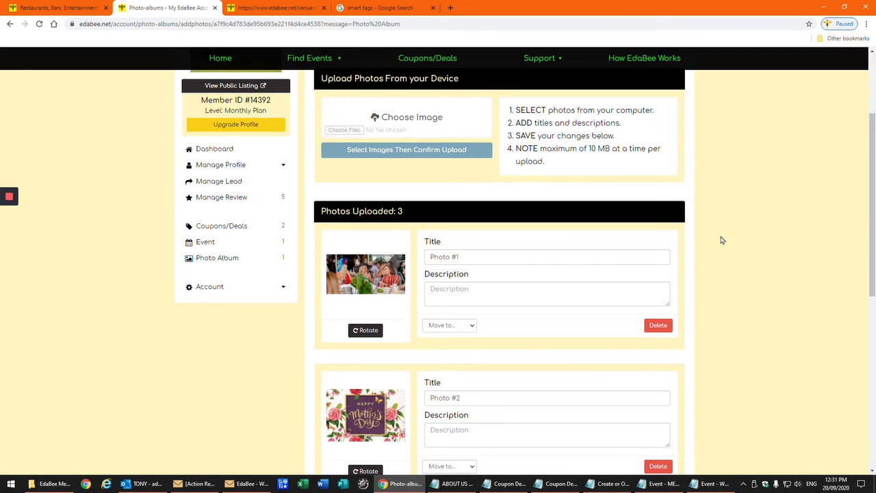
{"action": "scroll", "coordinate": [722, 240], "scroll_direction": "down", "scroll_amount": 3}
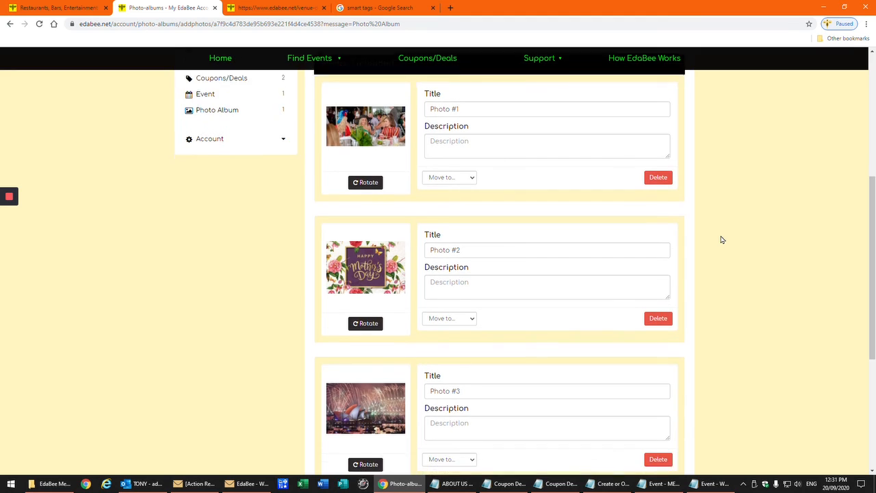
{"action": "scroll", "coordinate": [722, 240], "scroll_direction": "down", "scroll_amount": 2}
{"action": "scroll", "coordinate": [722, 240], "scroll_direction": "up", "scroll_amount": 3}
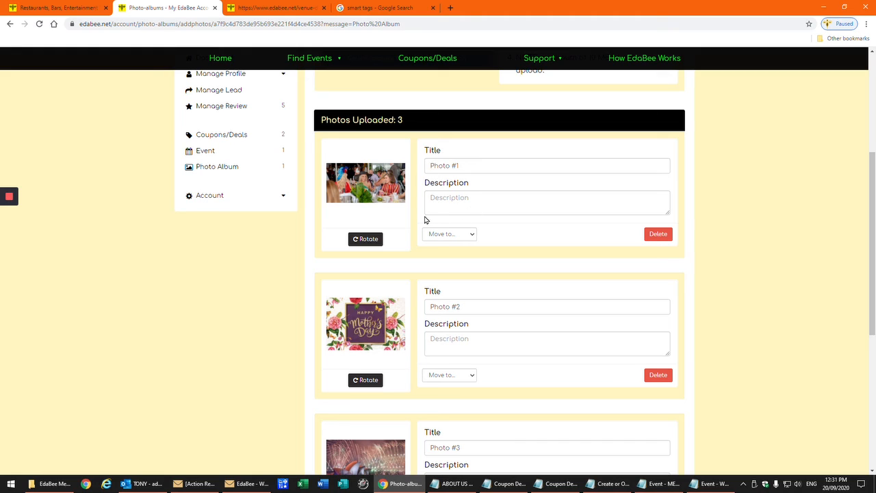
{"action": "left_click", "coordinate": [469, 237]}
{"action": "left_click", "coordinate": [469, 235]}
{"action": "left_click", "coordinate": [471, 165]}
{"action": "key", "text": "ctrl+a"}
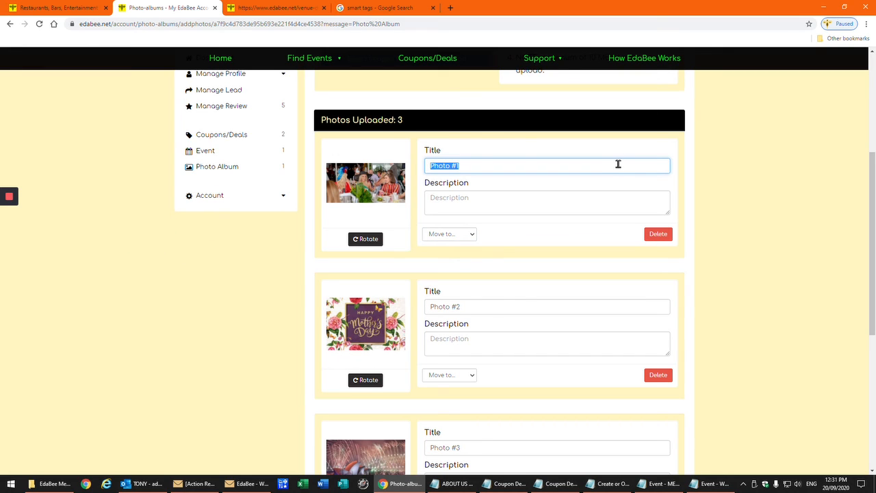
{"action": "type", "text": "Melbourne Cup"}
{"action": "key", "text": "Tab"}
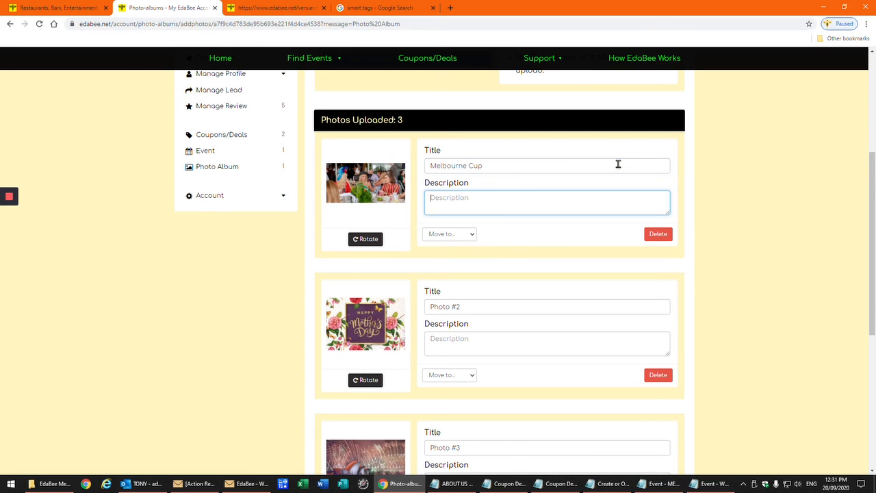
{"action": "left_click", "coordinate": [506, 165]}
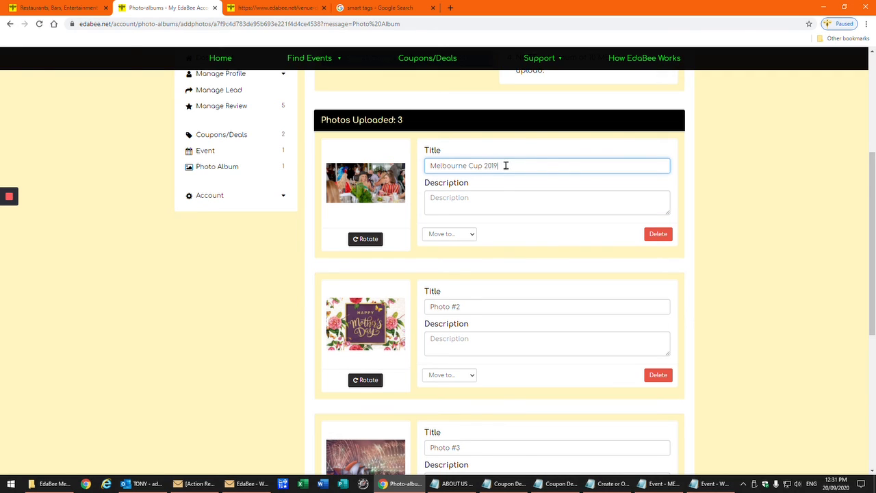
Describe the first photo as two guests having a great day
{"action": "left_click", "coordinate": [478, 194]}
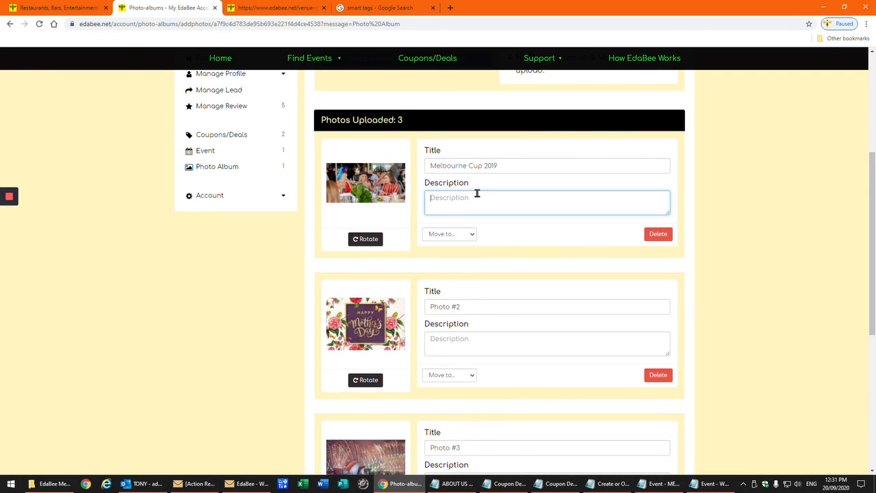
{"action": "type", "text": "Jane and Cathy having a great day"}
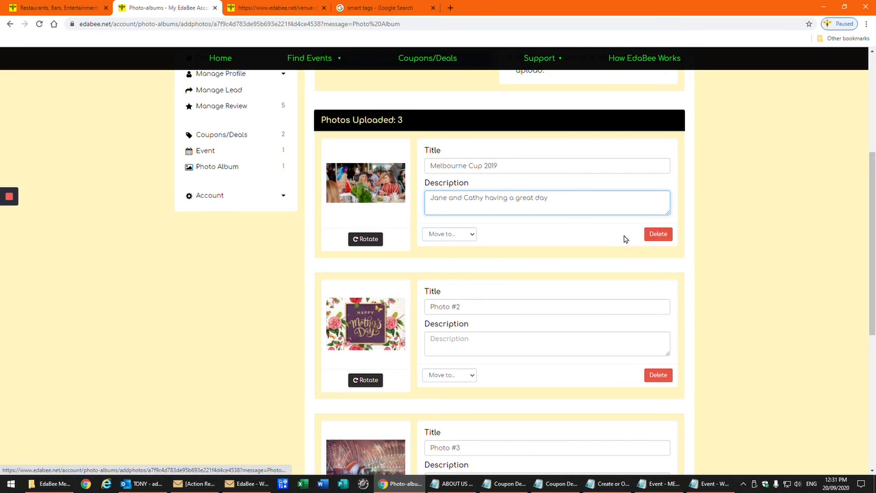
{"action": "left_click", "coordinate": [501, 375]}
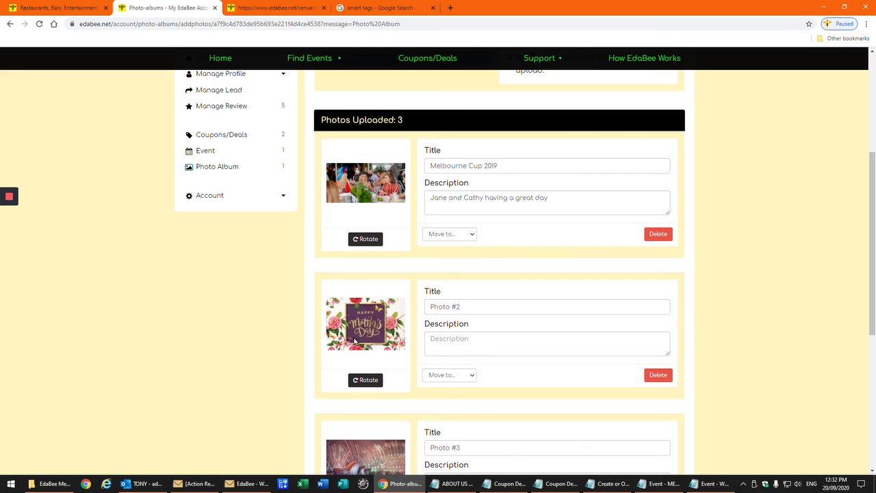
{"action": "scroll", "coordinate": [509, 353], "scroll_direction": "down", "scroll_amount": 3}
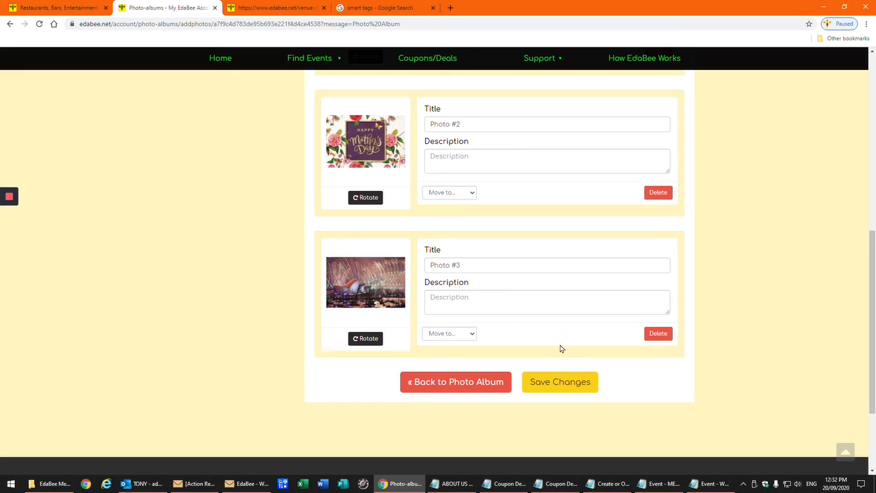
Save the photo details and show the Eat At Joe's 2019 album under the public listing's Photo Albums
{"action": "left_click", "coordinate": [562, 387]}
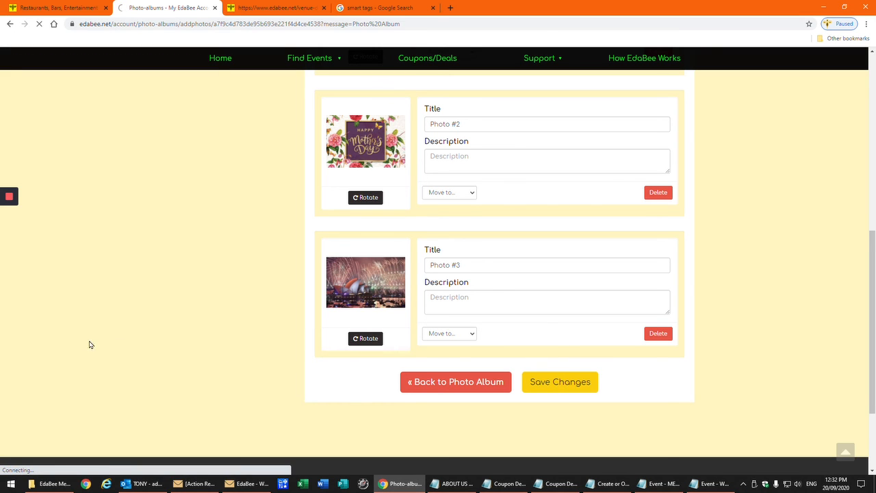
{"action": "mouse_move", "coordinate": [12, 241]}
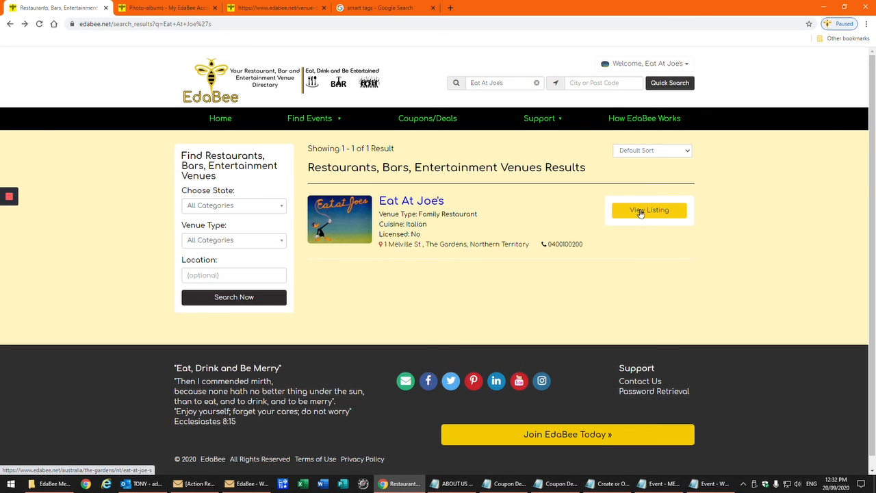
{"action": "left_click", "coordinate": [640, 213]}
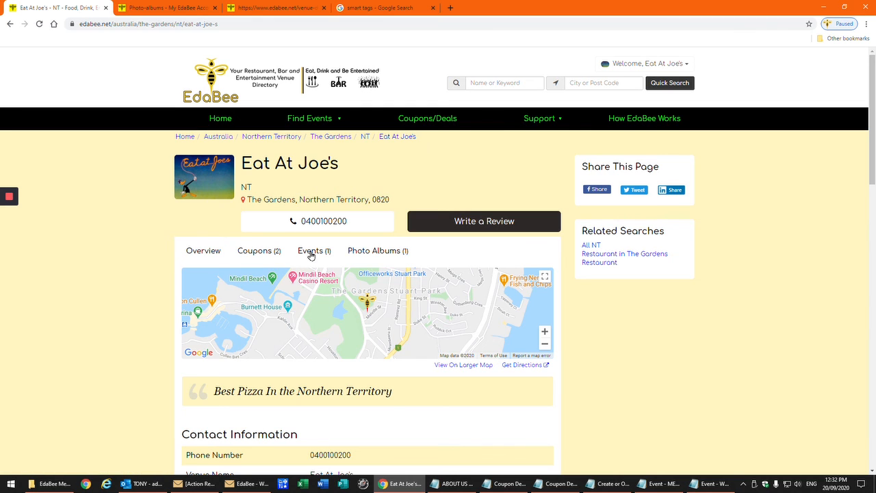
{"action": "left_click", "coordinate": [374, 251]}
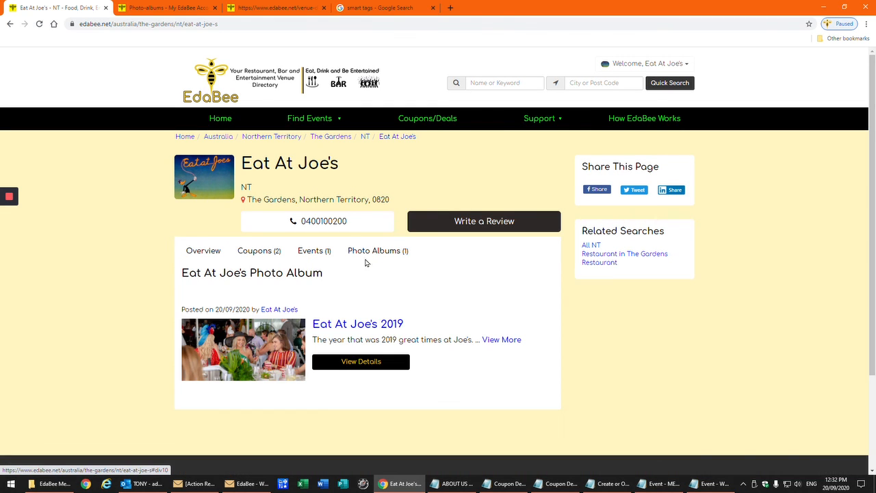
{"action": "scroll", "coordinate": [470, 299], "scroll_direction": "down", "scroll_amount": 3}
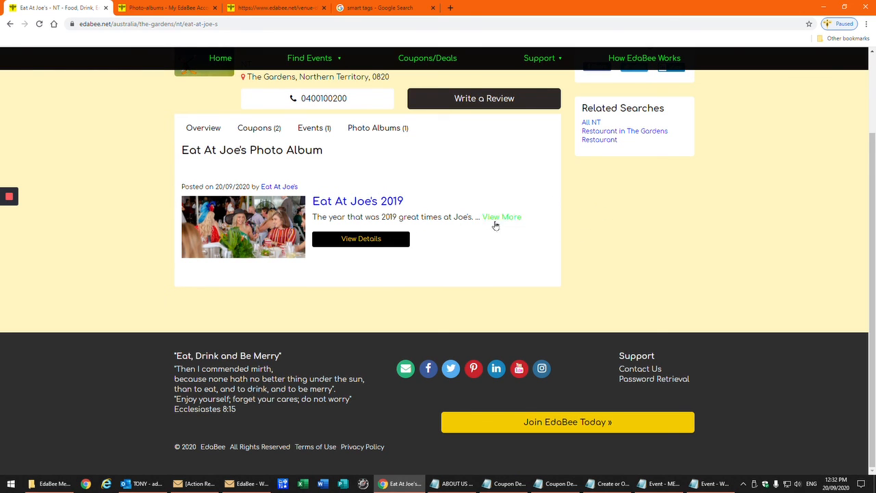
Open the Eat At Joe's 2019 album and view the Mother's Day, fireworks and Melbourne Cup photos
{"action": "left_click", "coordinate": [375, 244]}
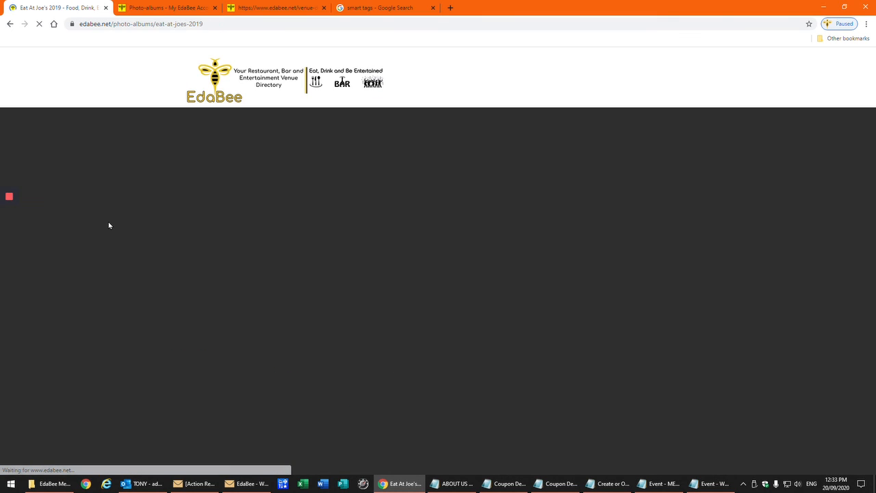
{"action": "scroll", "coordinate": [107, 225], "scroll_direction": "down", "scroll_amount": 2}
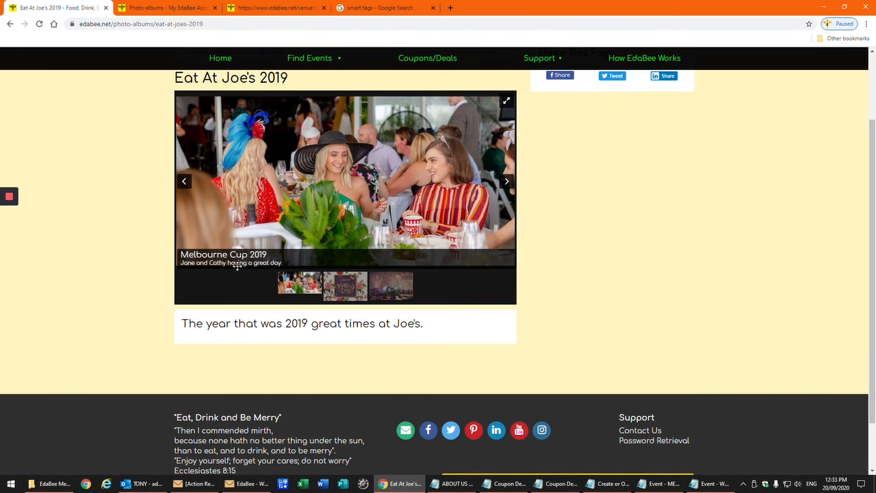
{"action": "left_click", "coordinate": [343, 287]}
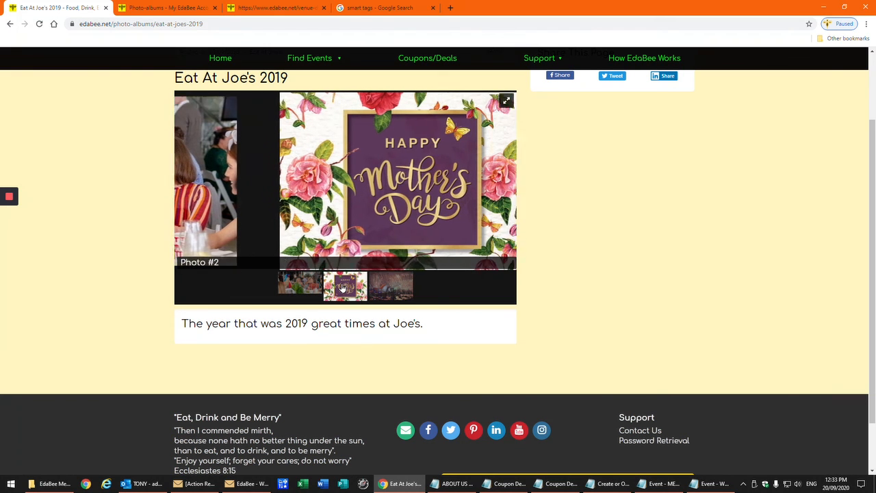
{"action": "left_click", "coordinate": [400, 291]}
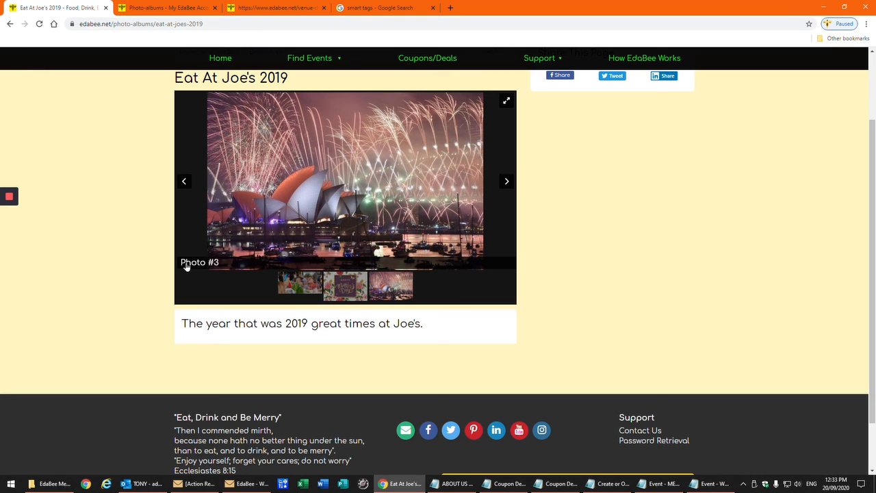
{"action": "left_click", "coordinate": [296, 289]}
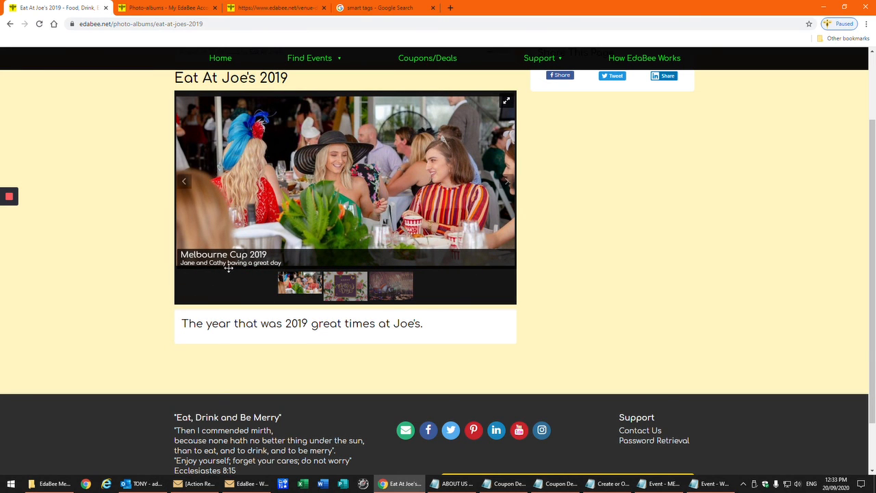
Return to the search results for Eat At Joe's
{"action": "scroll", "coordinate": [162, 288], "scroll_direction": "up", "scroll_amount": 2}
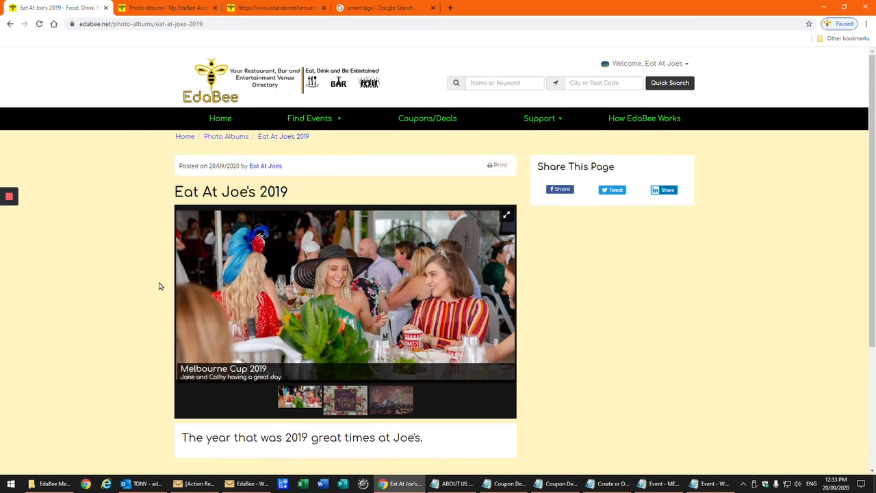
{"action": "mouse_move", "coordinate": [11, 254]}
{"action": "left_click", "coordinate": [9, 234]}
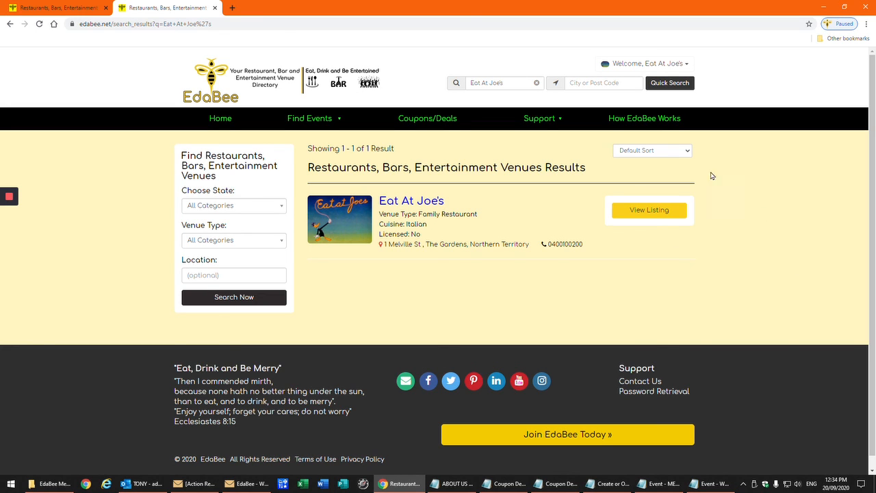
Reach the Eat At Joe's dashboard via Edit Listing and briefly expand Manage Profile
{"action": "left_click", "coordinate": [669, 66]}
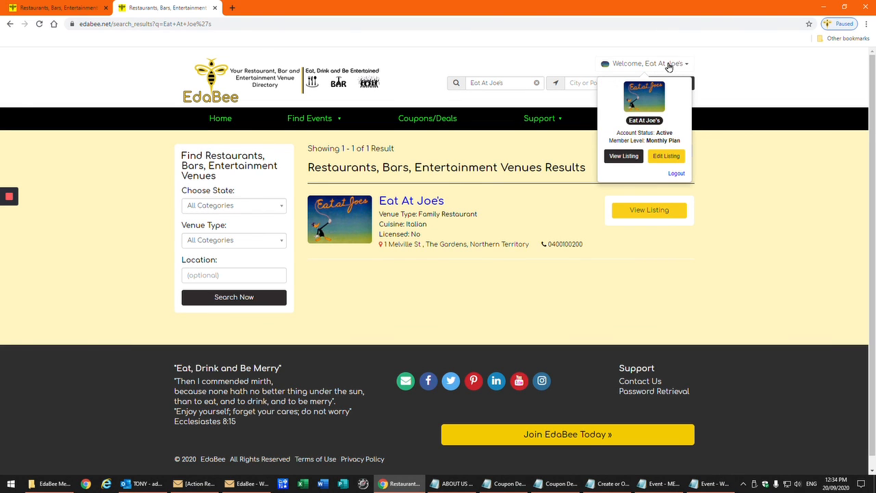
{"action": "left_click", "coordinate": [673, 159]}
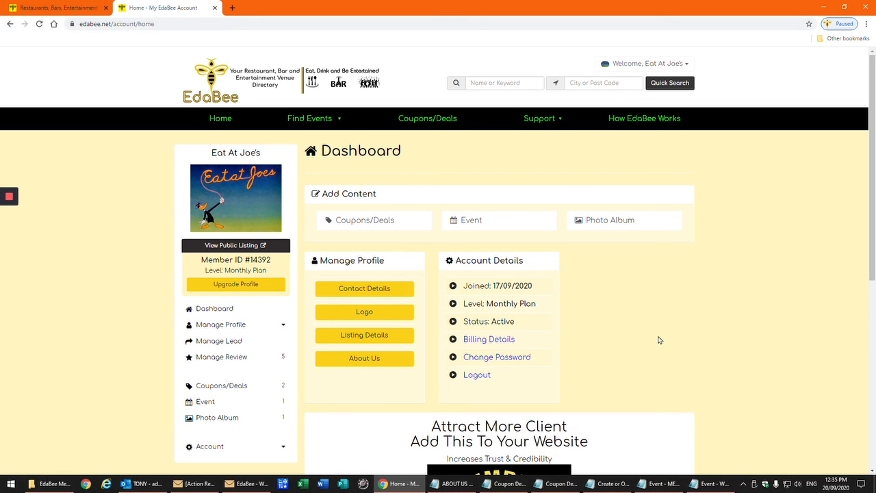
{"action": "scroll", "coordinate": [659, 339], "scroll_direction": "down", "scroll_amount": 2}
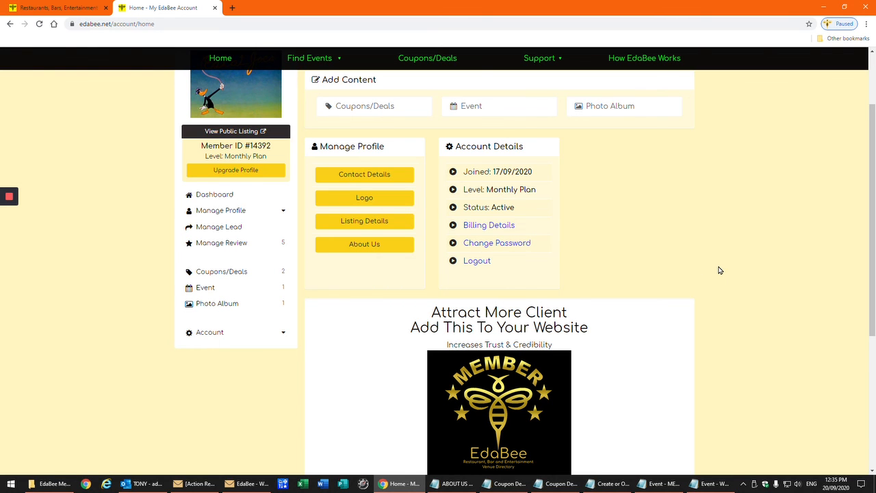
{"action": "scroll", "coordinate": [719, 269], "scroll_direction": "down", "scroll_amount": 1}
{"action": "scroll", "coordinate": [722, 269], "scroll_direction": "down", "scroll_amount": 1}
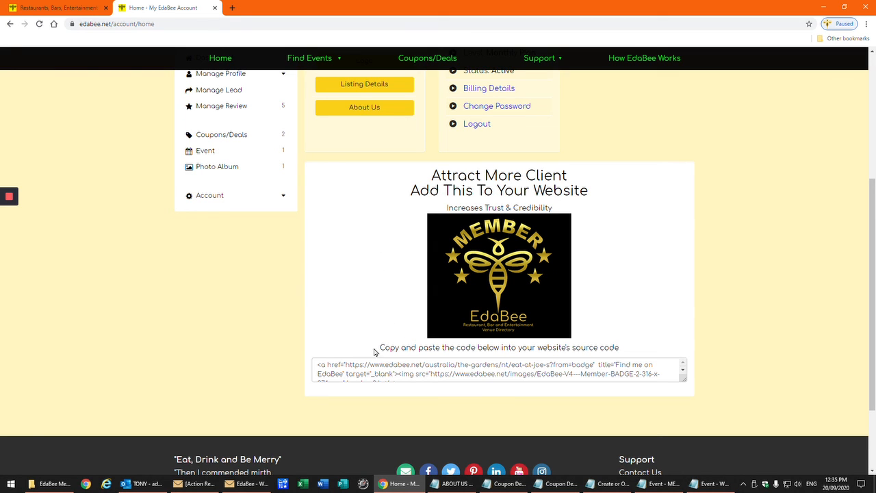
{"action": "scroll", "coordinate": [157, 329], "scroll_direction": "up", "scroll_amount": 4}
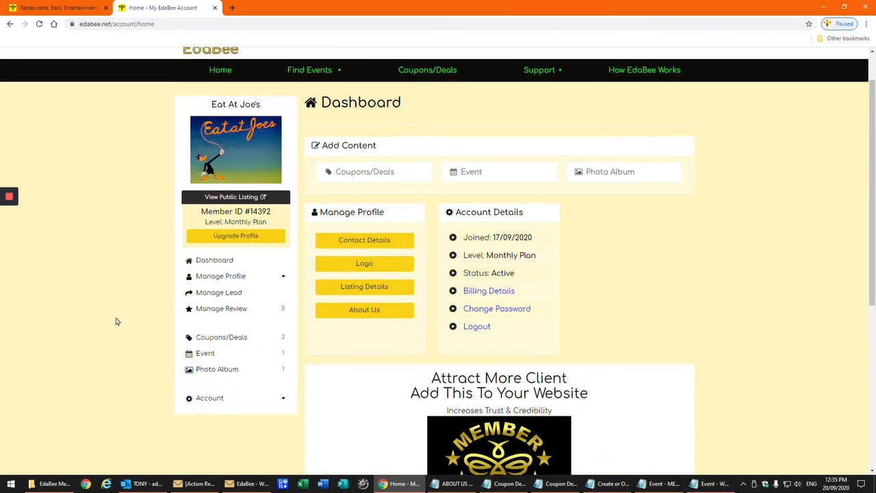
{"action": "scroll", "coordinate": [113, 321], "scroll_direction": "down", "scroll_amount": 3}
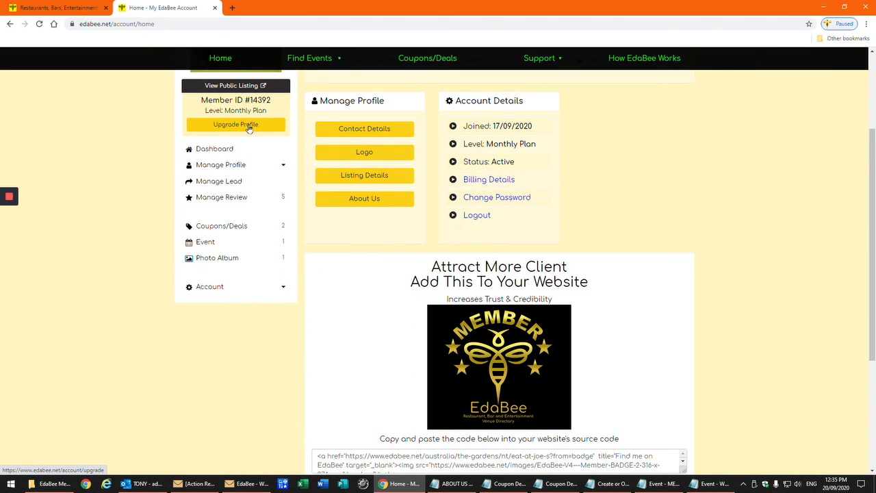
{"action": "left_click", "coordinate": [248, 167]}
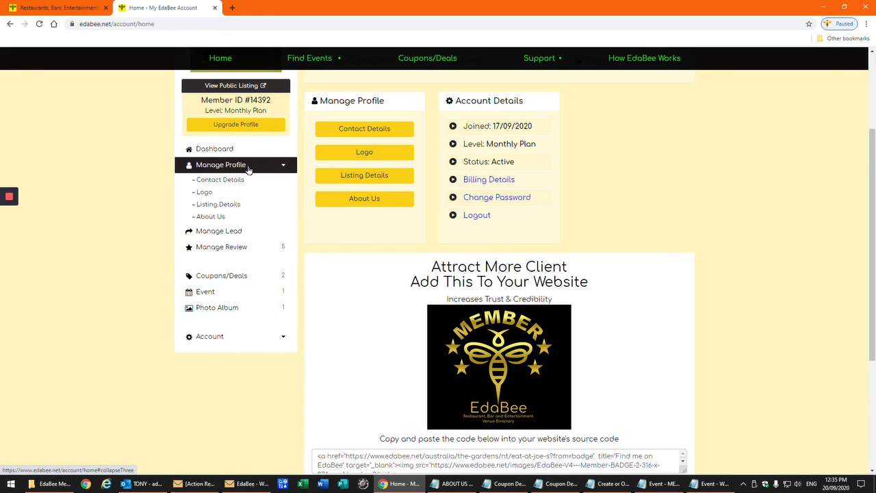
{"action": "left_click", "coordinate": [248, 167]}
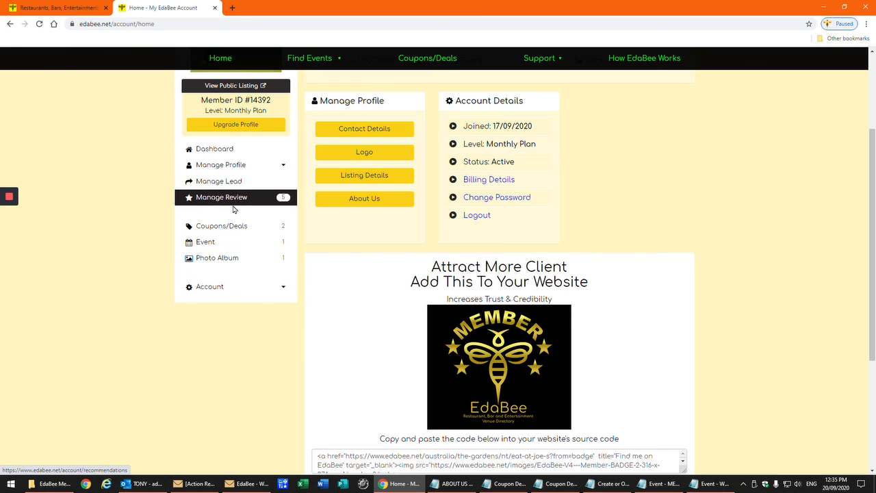
Check the listing's reviews and its coupons/deals, returning to the dashboard after each
{"action": "left_click", "coordinate": [239, 200]}
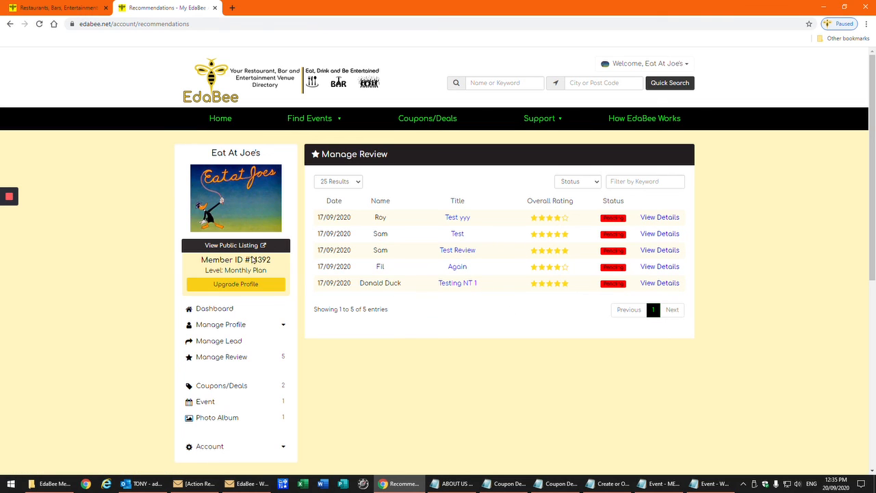
{"action": "left_click", "coordinate": [9, 25]}
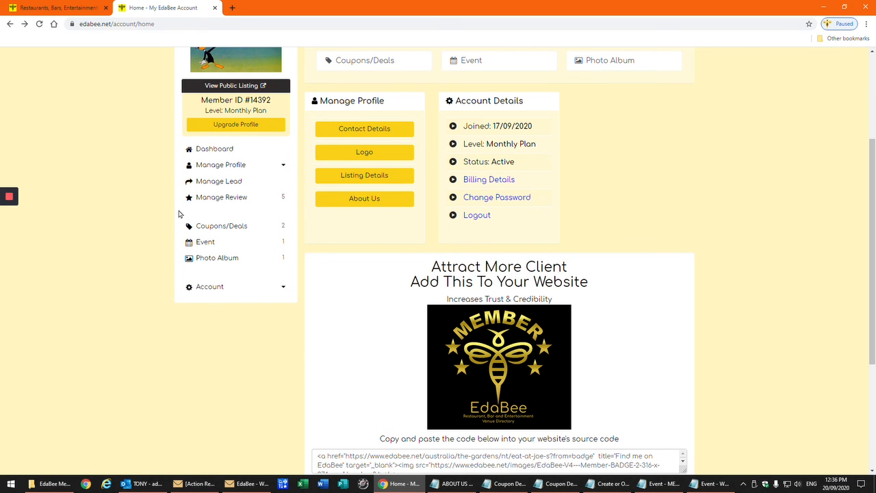
{"action": "left_click", "coordinate": [236, 230]}
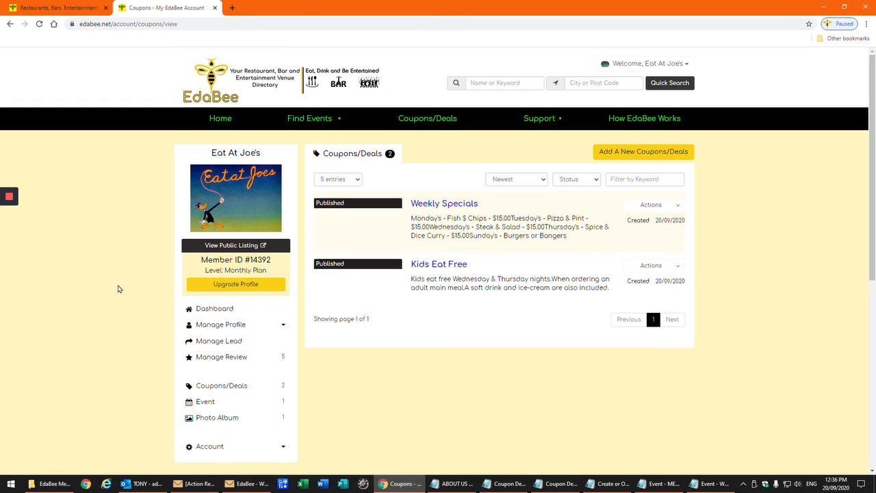
{"action": "scroll", "coordinate": [118, 290], "scroll_direction": "down", "scroll_amount": 1}
{"action": "scroll", "coordinate": [116, 289], "scroll_direction": "down", "scroll_amount": 1}
{"action": "scroll", "coordinate": [117, 289], "scroll_direction": "up", "scroll_amount": 2}
{"action": "scroll", "coordinate": [117, 289], "scroll_direction": "down", "scroll_amount": 3}
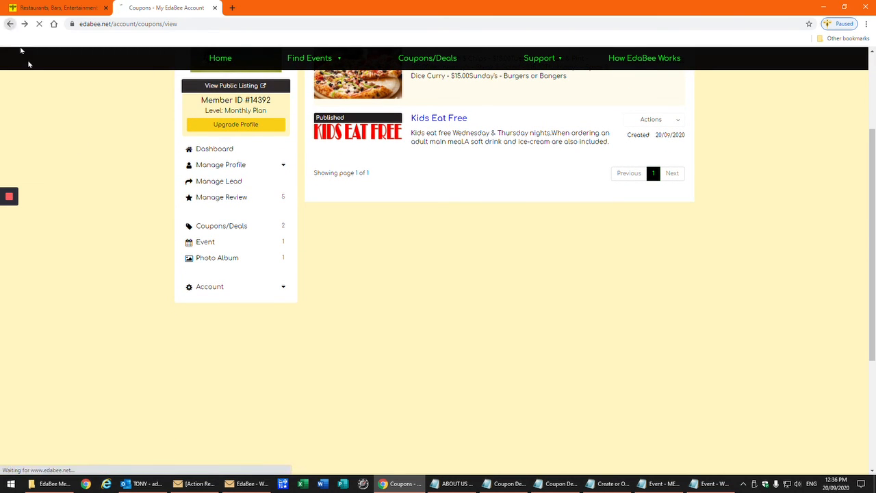
{"action": "left_click", "coordinate": [211, 292]}
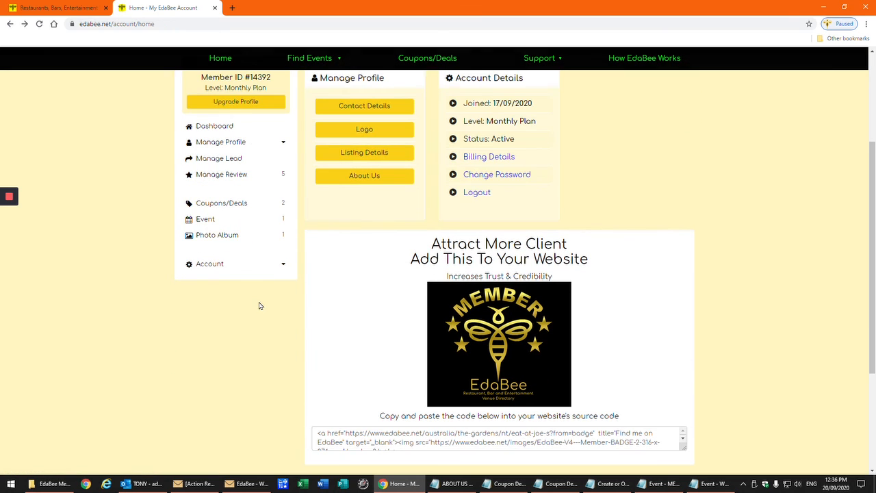
Check the event list, then show the Eat At Joe's 2019 album with 3 photos
{"action": "left_click", "coordinate": [258, 225]}
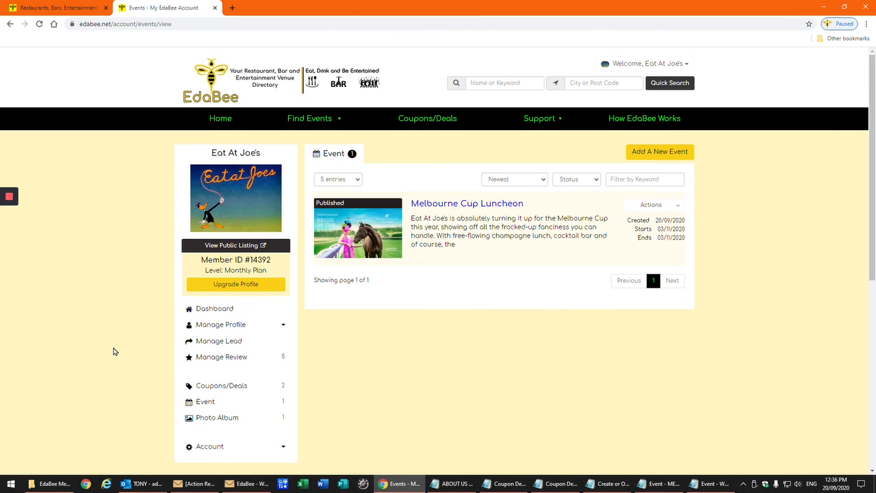
{"action": "scroll", "coordinate": [115, 352], "scroll_direction": "down", "scroll_amount": 1}
{"action": "scroll", "coordinate": [114, 351], "scroll_direction": "down", "scroll_amount": 2}
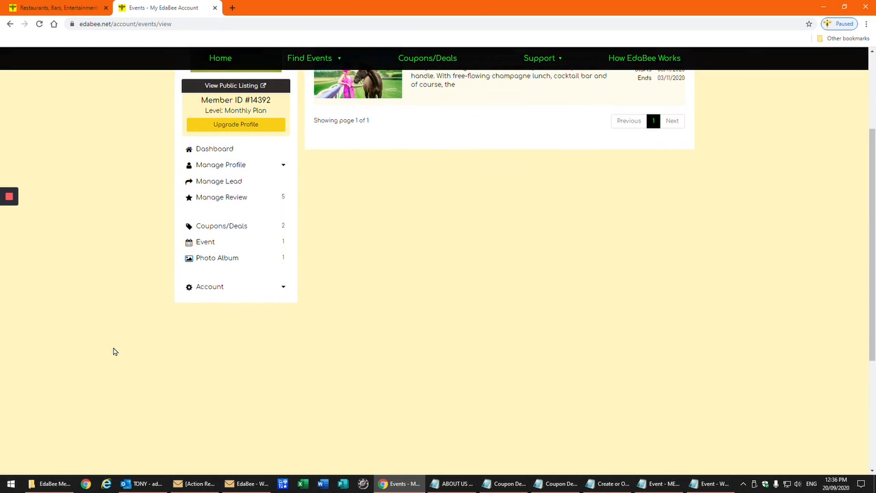
{"action": "left_click", "coordinate": [217, 260]}
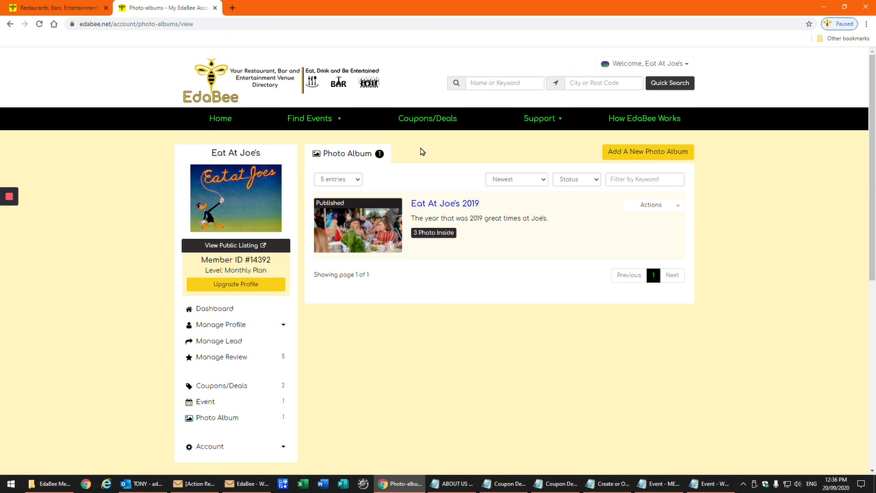
{"action": "left_click", "coordinate": [8, 234]}
{"action": "key", "text": "shift+6"}
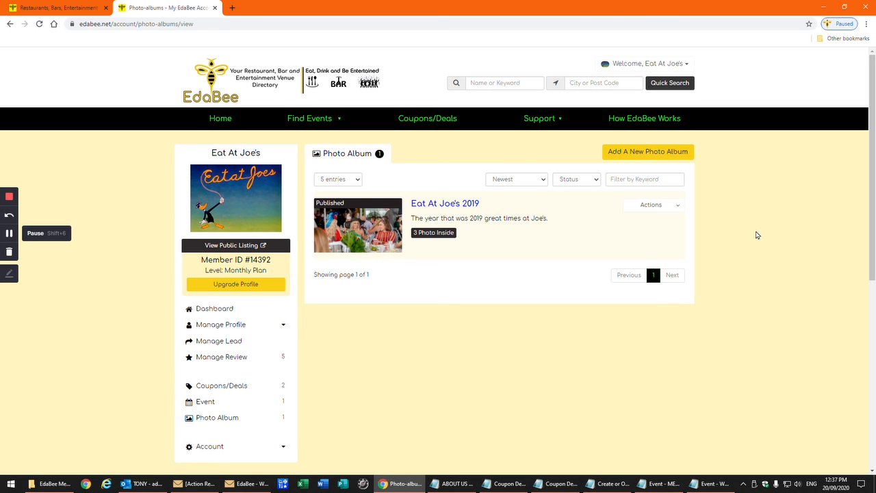
{"action": "left_click", "coordinate": [671, 66]}
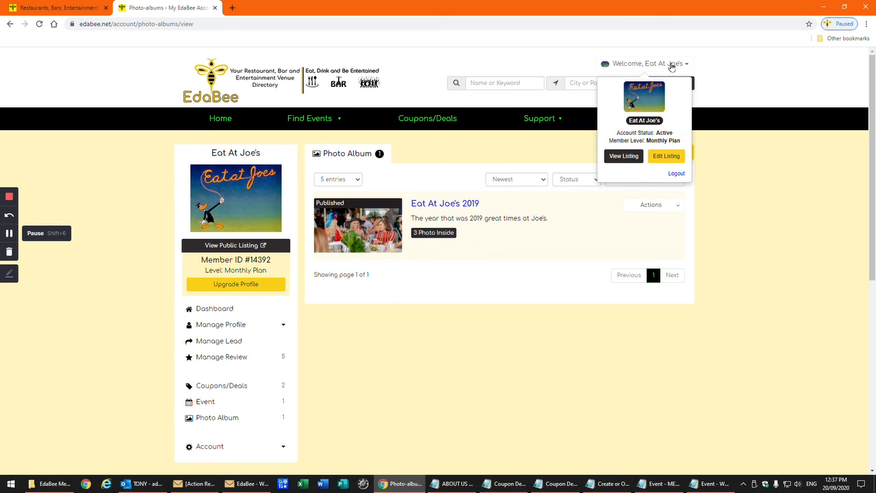
{"action": "left_click", "coordinate": [677, 173]}
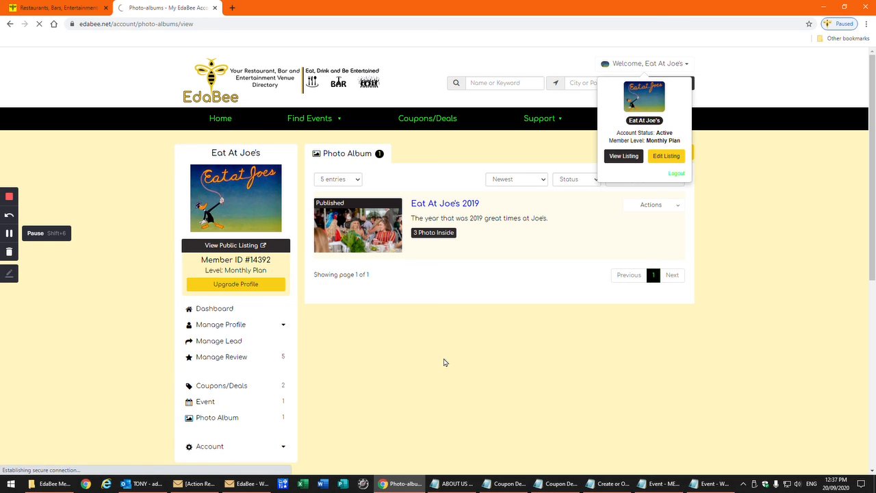